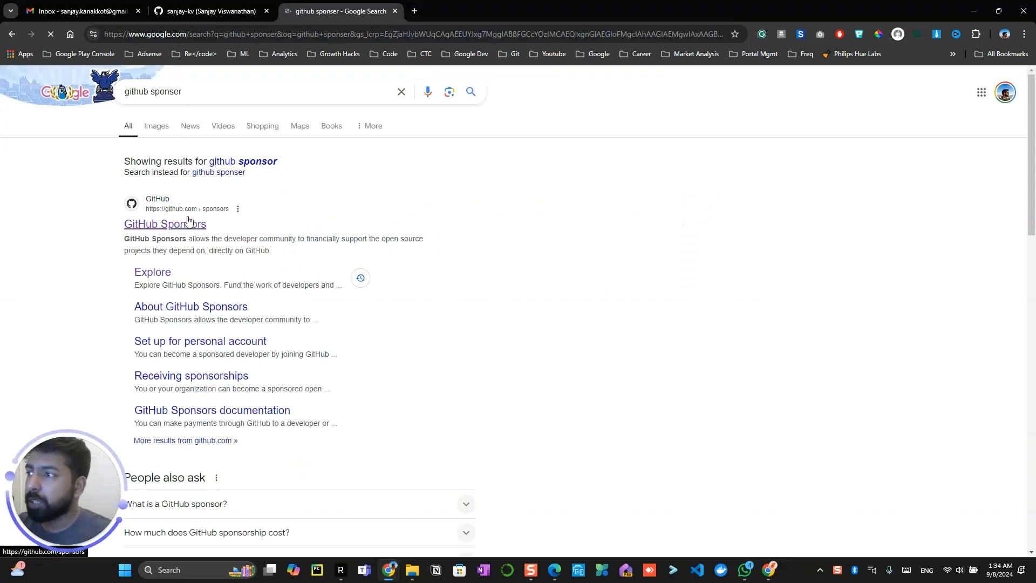
Open the GitHub Sponsors page from the search results and look through its overview of the program.
left_click(181, 226)
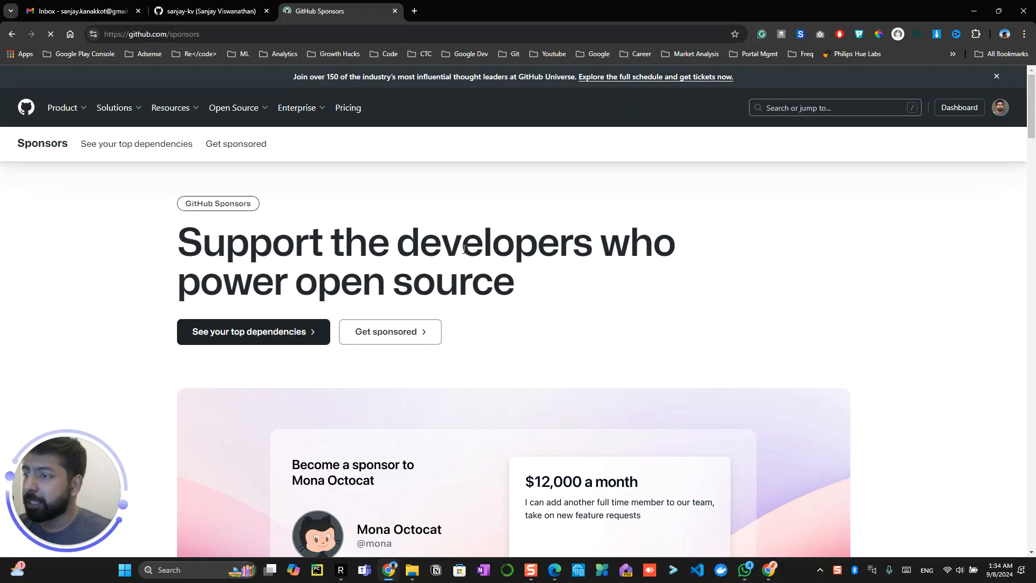
scroll(466, 294, "down", 12)
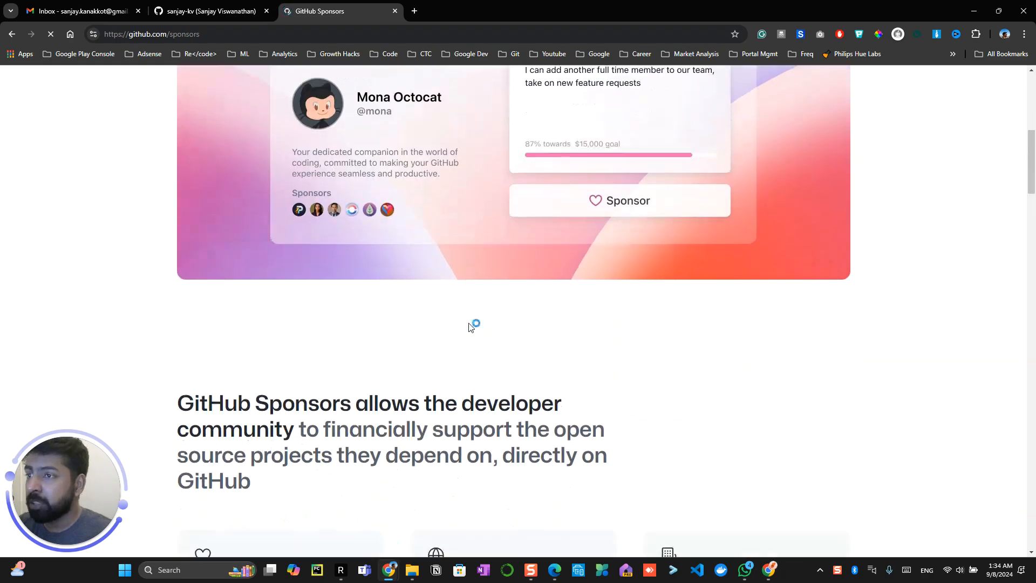
scroll(469, 326, "down", 10)
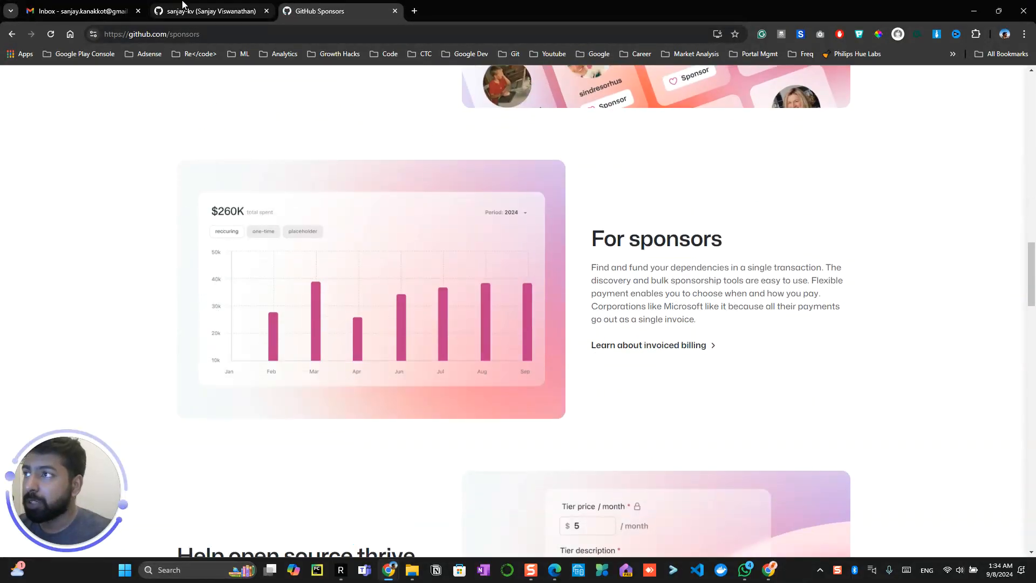
From the GitHub profile page, view the account settings and the GitHub Sponsors accounts page, returning to the profile after each.
left_click(182, 6)
left_click(1012, 82)
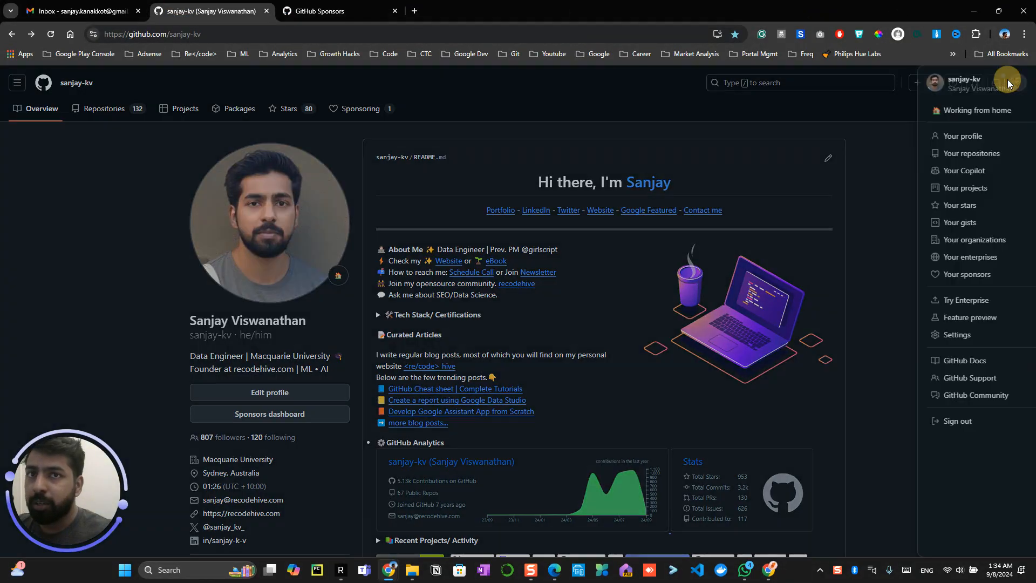
left_click(912, 337)
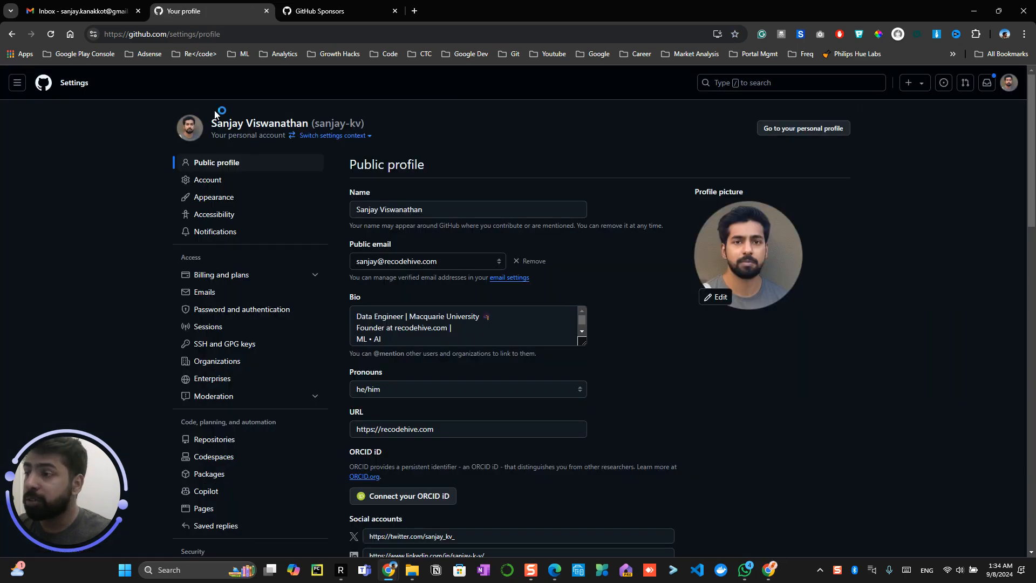
left_click(12, 34)
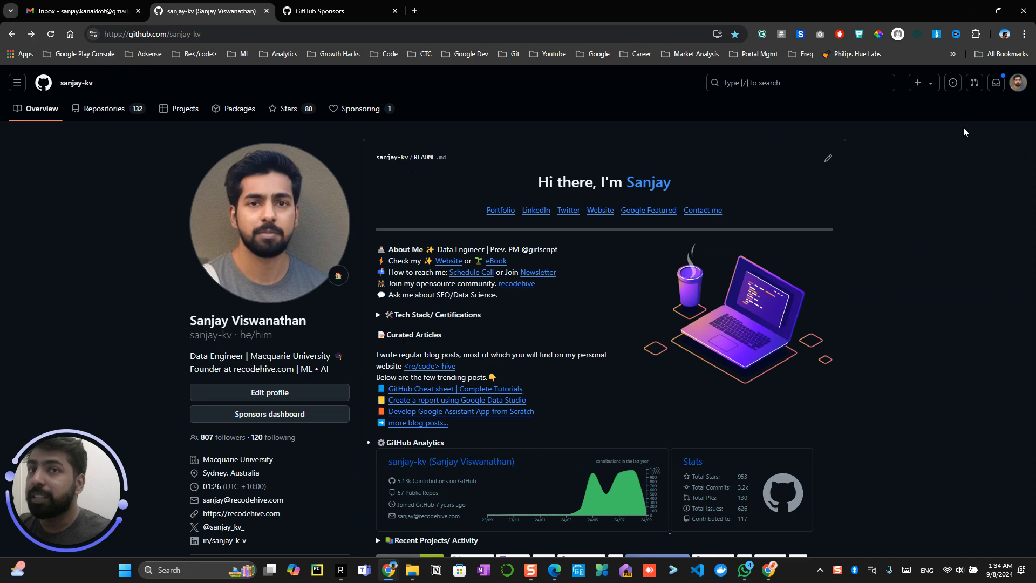
left_click(1018, 82)
left_click(899, 285)
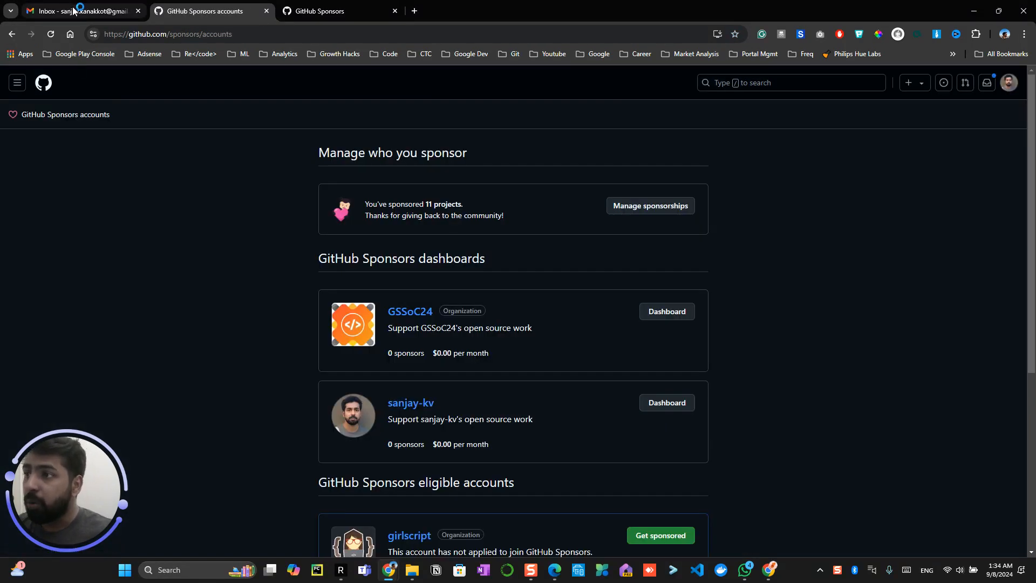
left_click(12, 34)
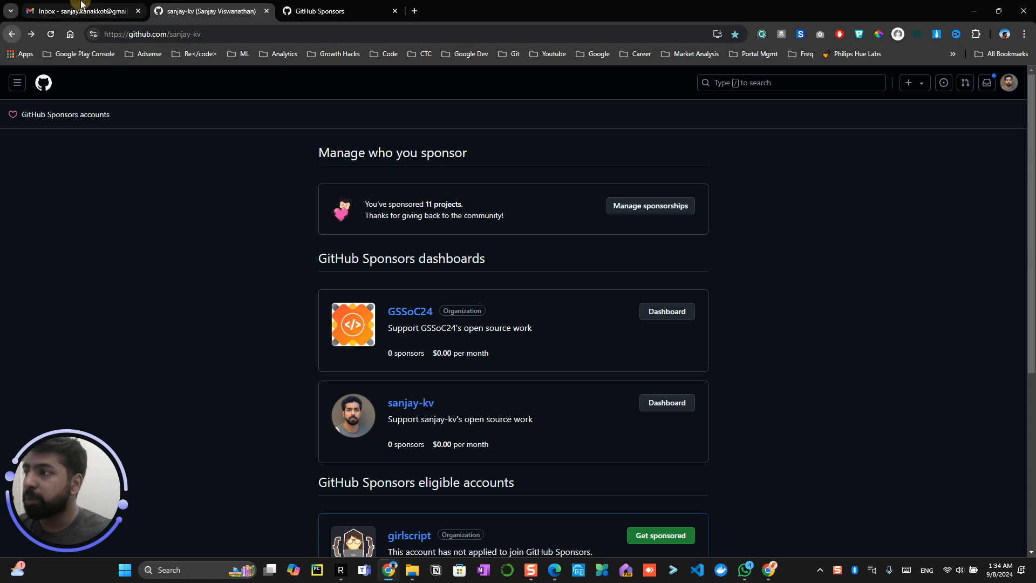
Open the Gmail message "Your GitHub Sponsors profile is live" and follow its profile link, confirming access with GitHub Mobile.
left_click(81, 11)
left_click(275, 190)
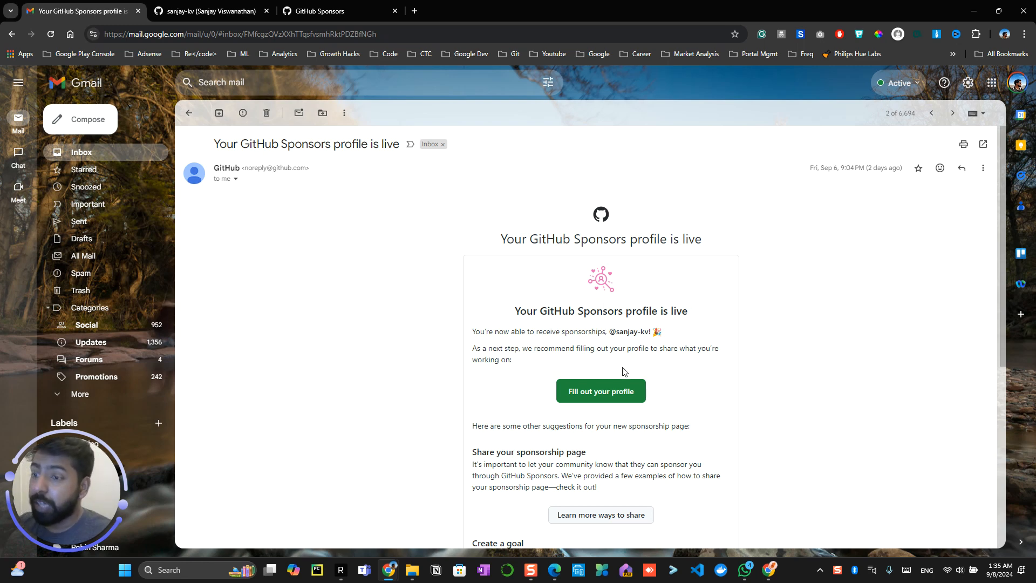
scroll(625, 371, "down", 2)
scroll(609, 296, "down", 2)
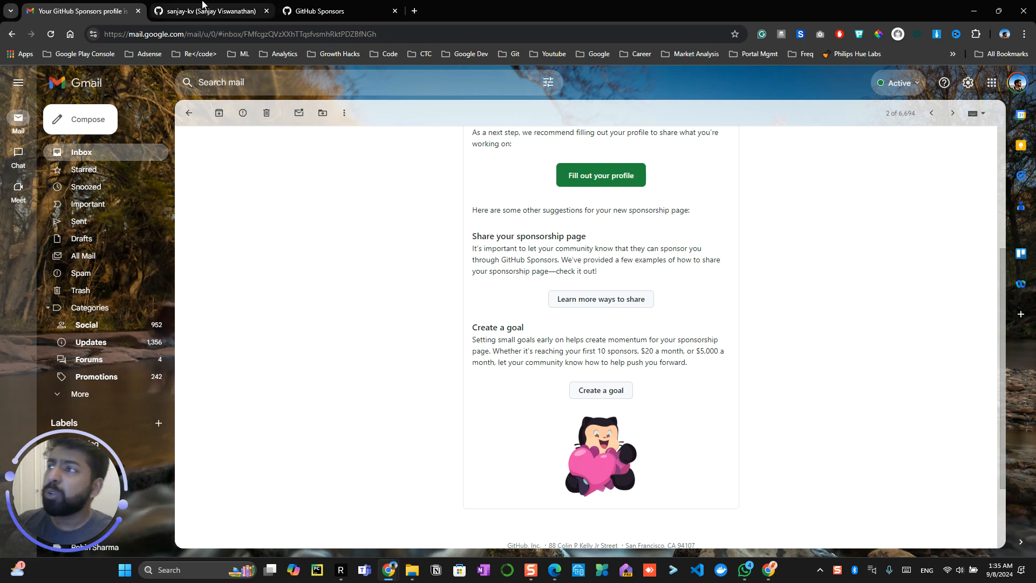
left_click(591, 177)
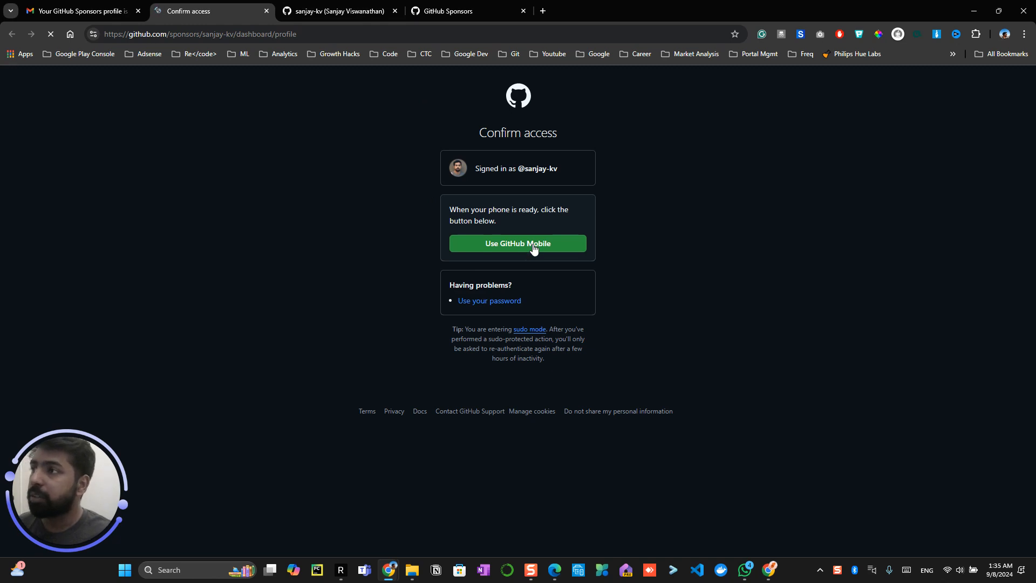
left_click(534, 247)
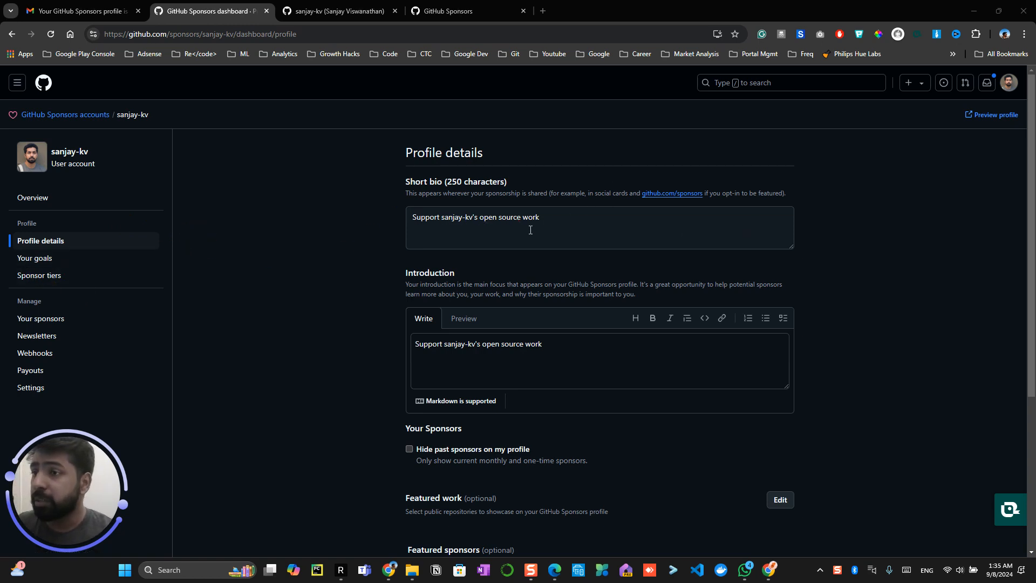
Open LinkedIn in a new browser tab, go to your own profile page and collapse the messaging window.
left_click(543, 11)
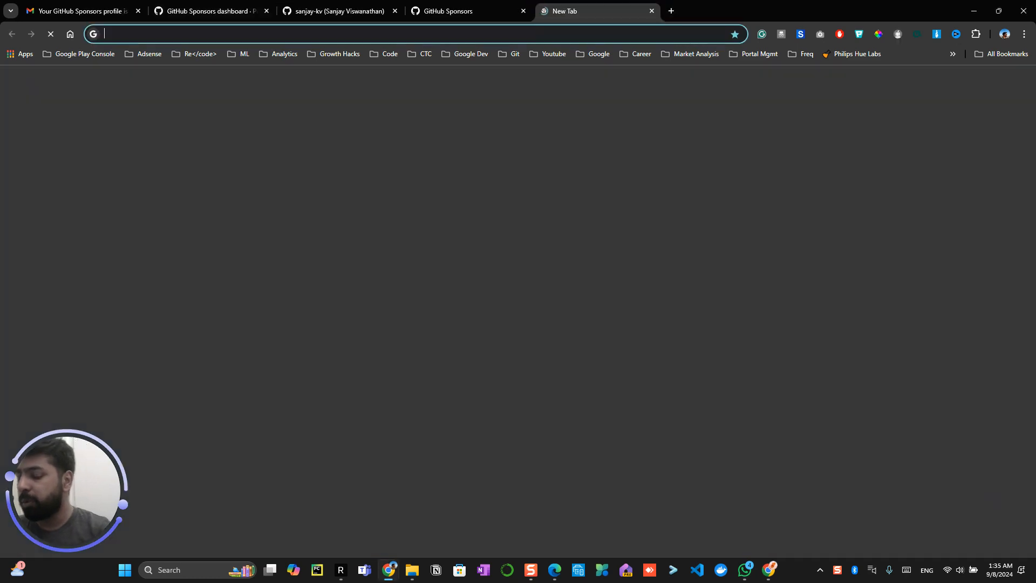
type("linkedin")
key("Return")
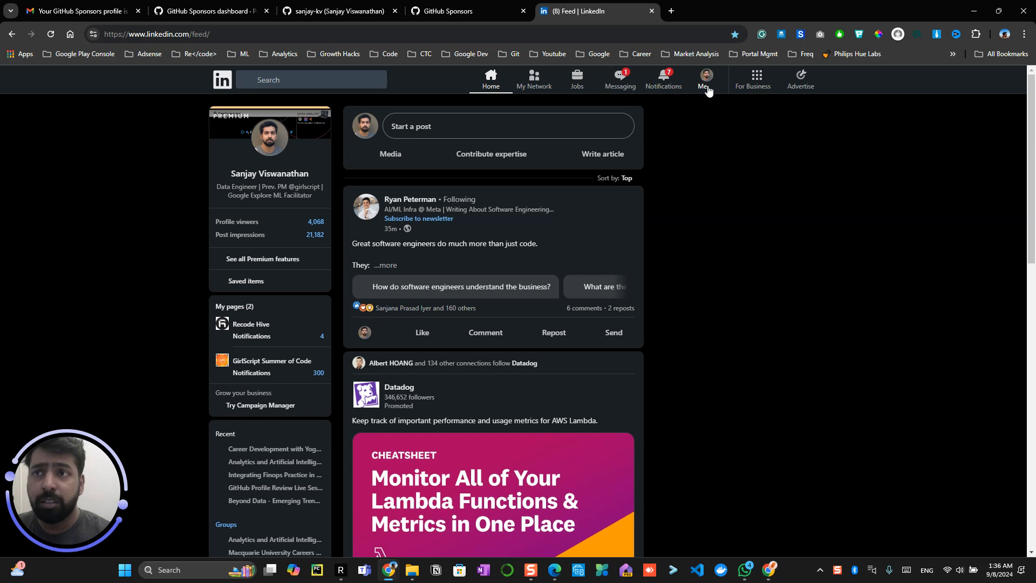
left_click(707, 91)
left_click(658, 160)
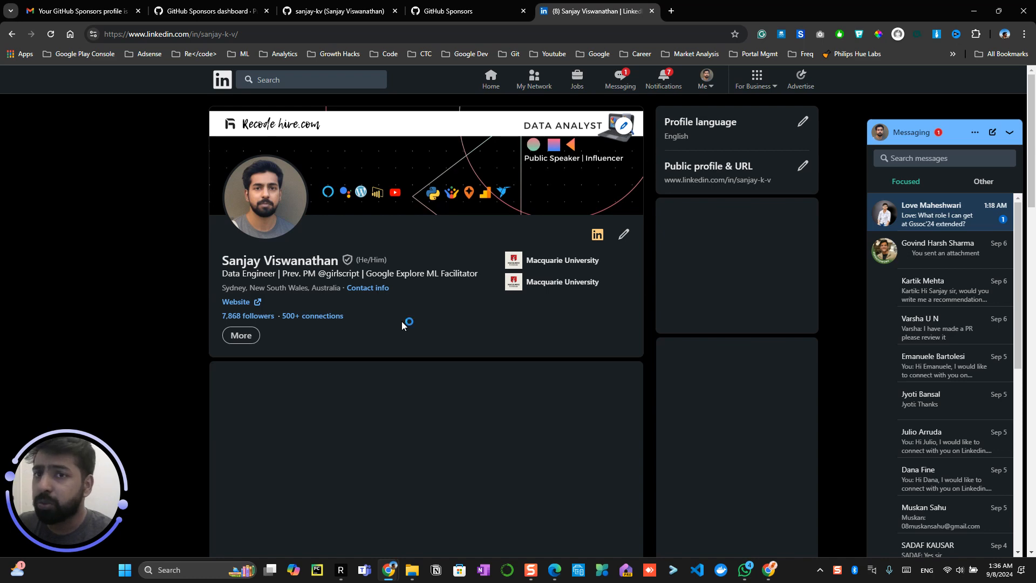
left_click(948, 140)
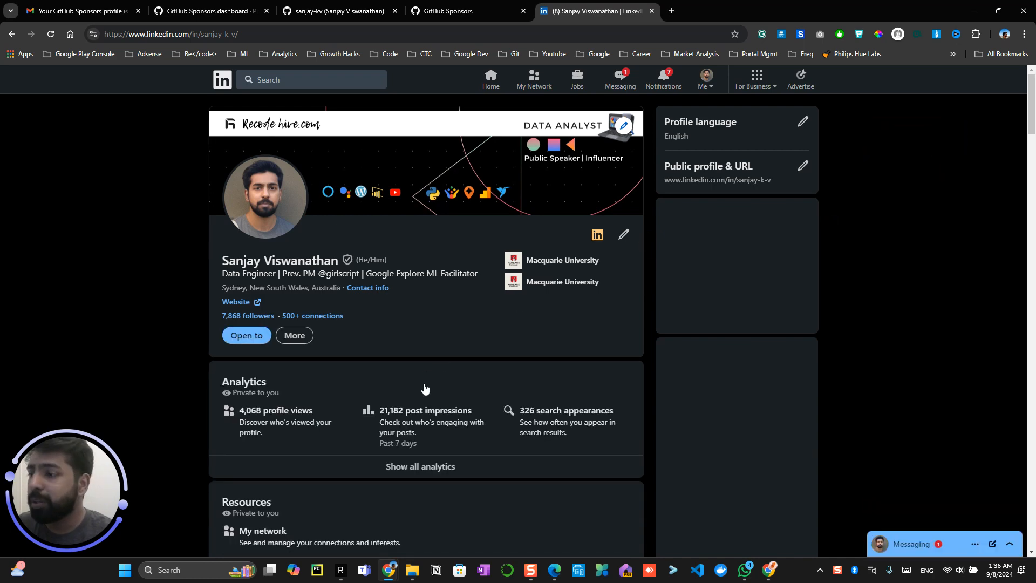
Expand the About section of the LinkedIn profile and copy its full text, including the link line.
scroll(419, 410, "down", 5)
scroll(417, 414, "down", 3)
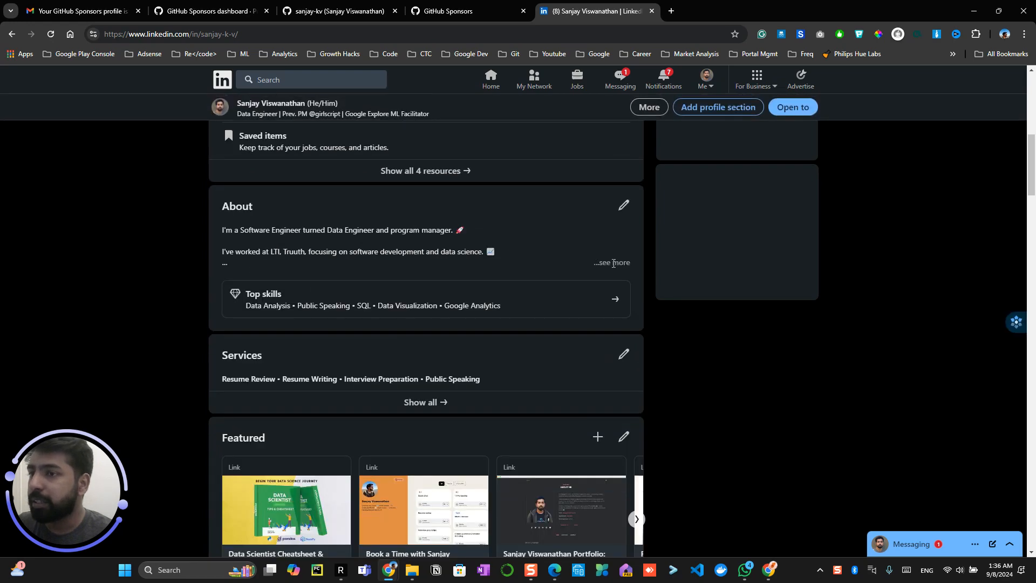
left_click(253, 244)
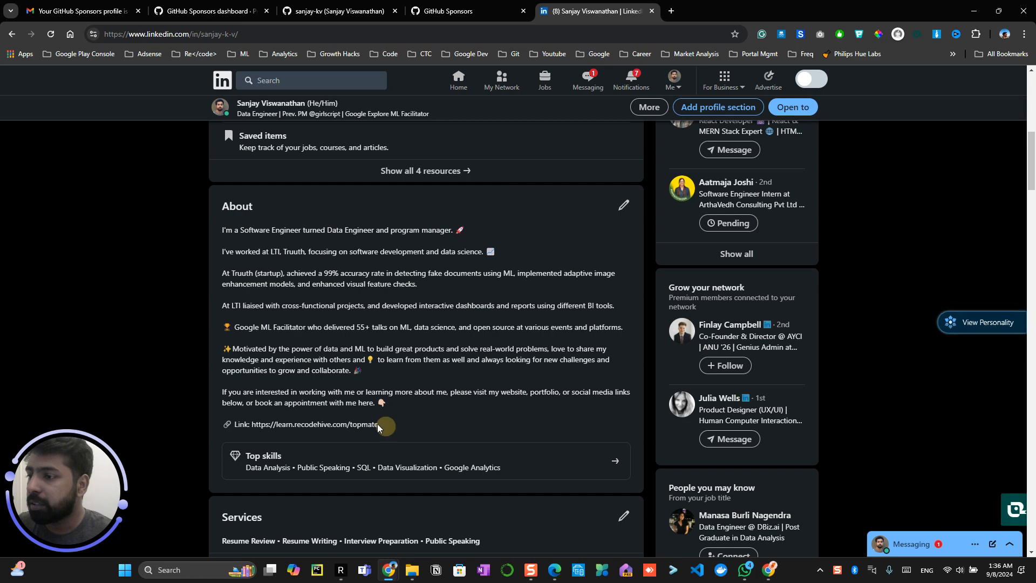
left_click_drag(379, 425, 214, 232)
Return to the GitHub Sponsors profile details and replace the short bio with the copied LinkedIn About text.
left_click(435, 8)
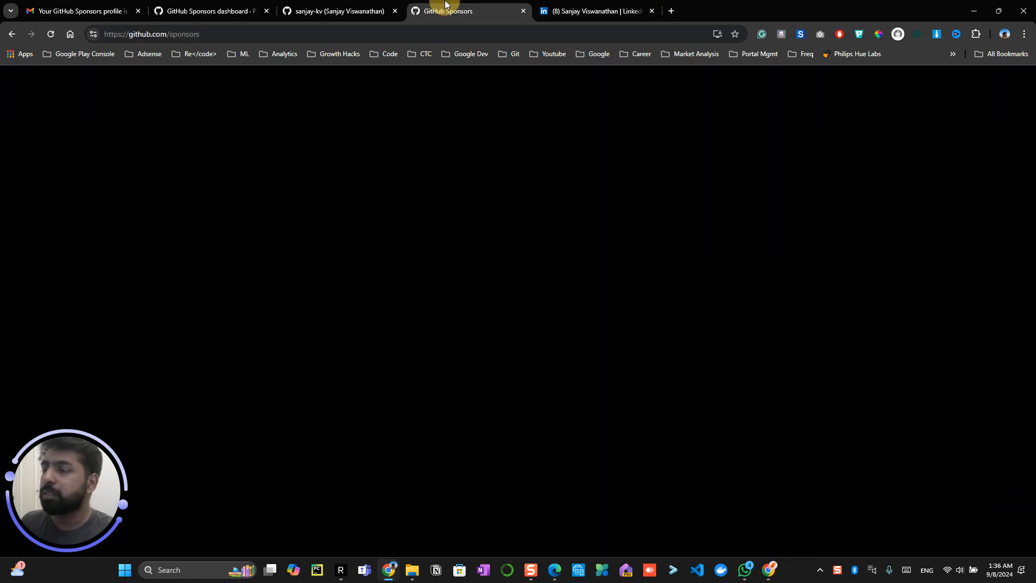
left_click(324, 6)
left_click(238, 11)
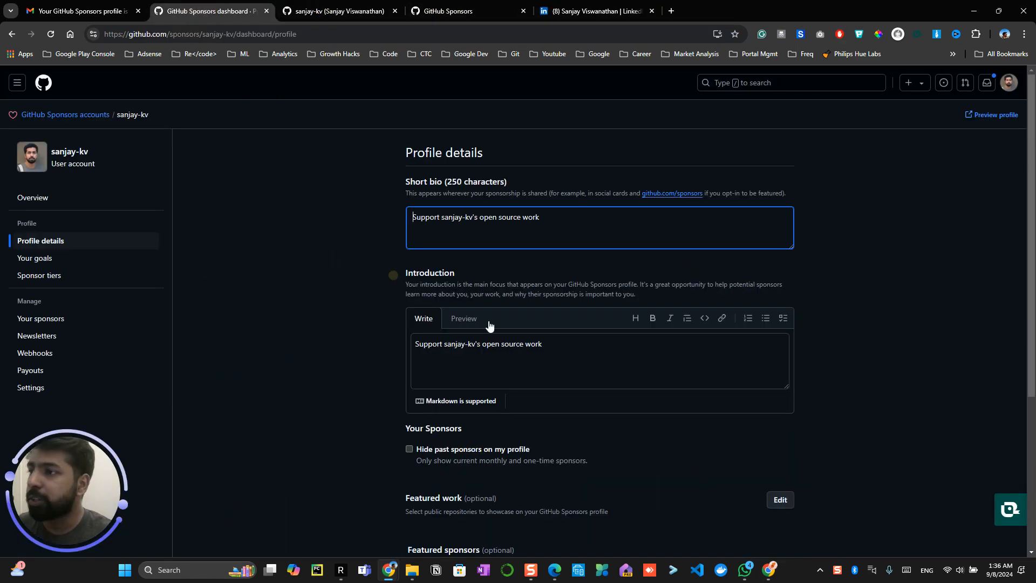
left_click_drag(581, 225, 397, 219)
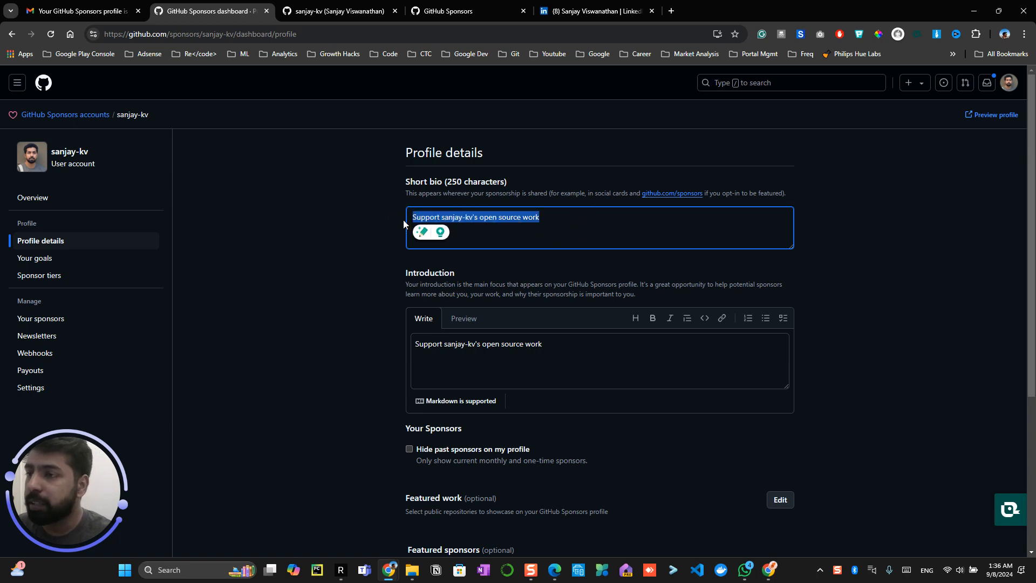
key("ctrl+v")
scroll(737, 232, "down", 1)
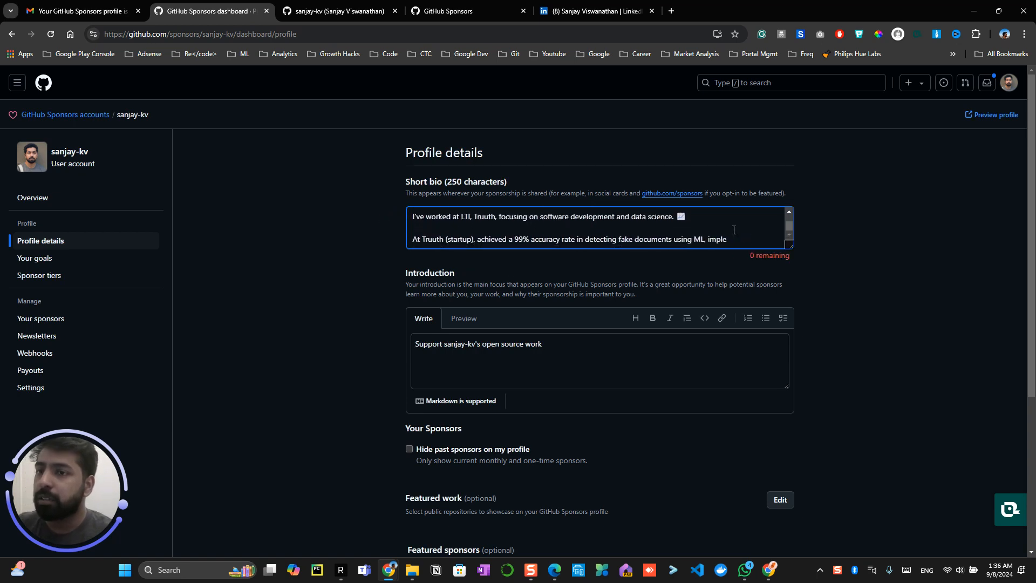
Delete the cut-off sentence starting "At Truuth (startup)" from the short bio and adjust the trailing line breaks.
left_click_drag(746, 244, 423, 247)
key("BackSpace")
key("BackSpace")
key("BackSpace")
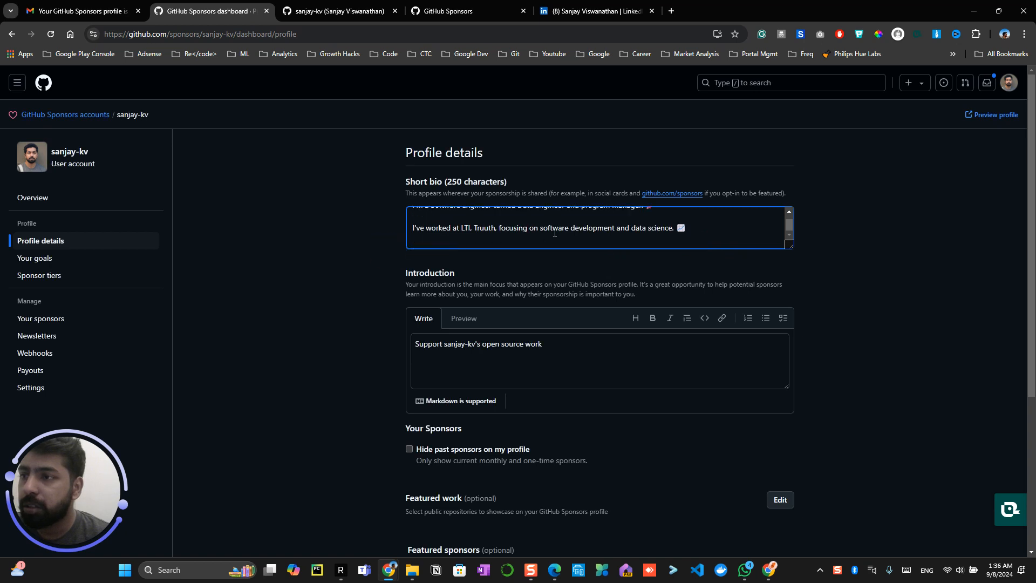
key("Return")
scroll(558, 231, "up", 1)
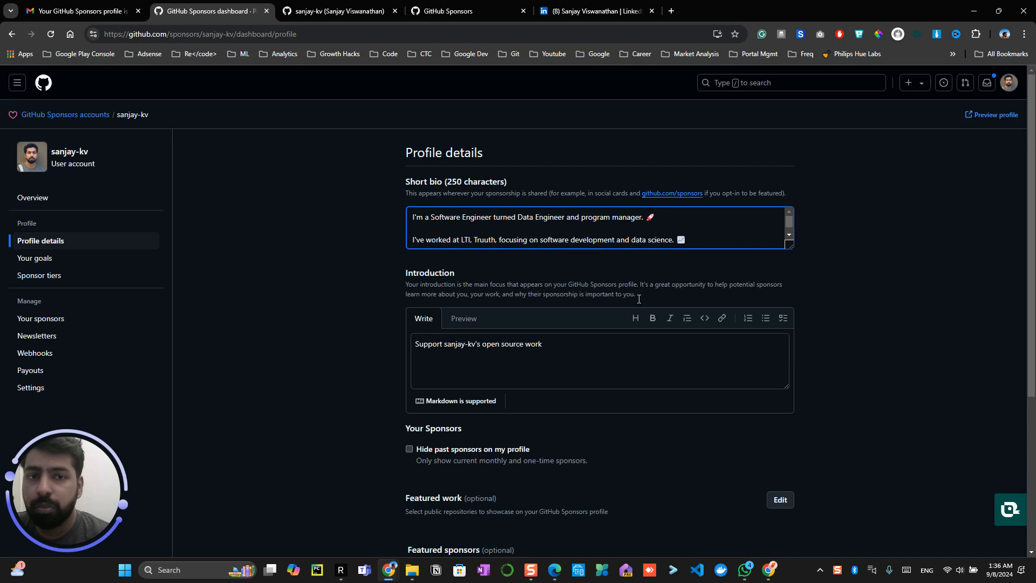
left_click(688, 240)
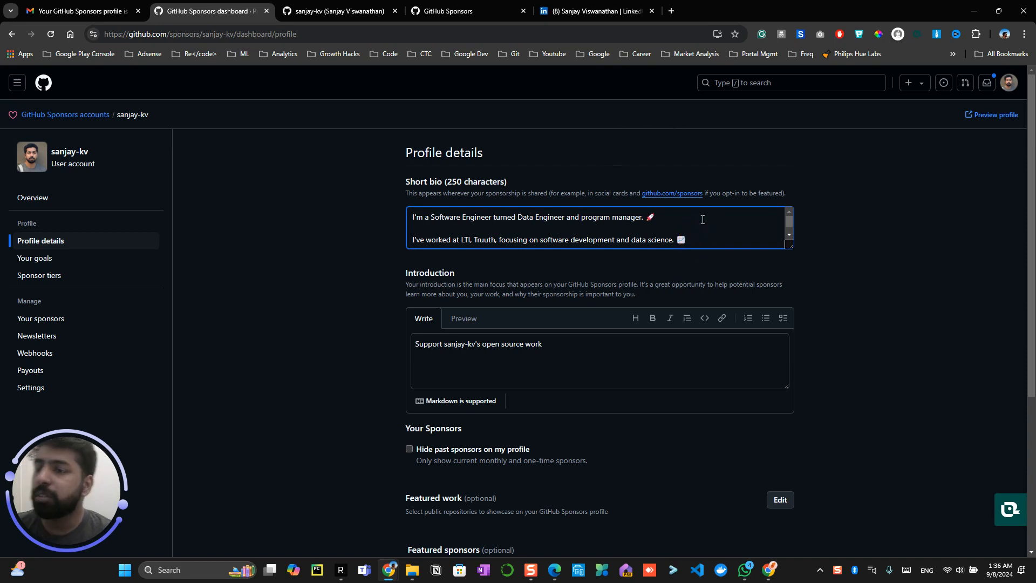
Replace the entire short bio with the copied About text again.
key("ctrl+a")
type("I'm a Software Engineer turned Data Engineer and program manager. 🚀  I've worked at LTI, Truuth, focusing on software development and data science. 📈  At Truuth (startup), achieved a 99% accuracy rate in detecting fake documents using ML, imple")
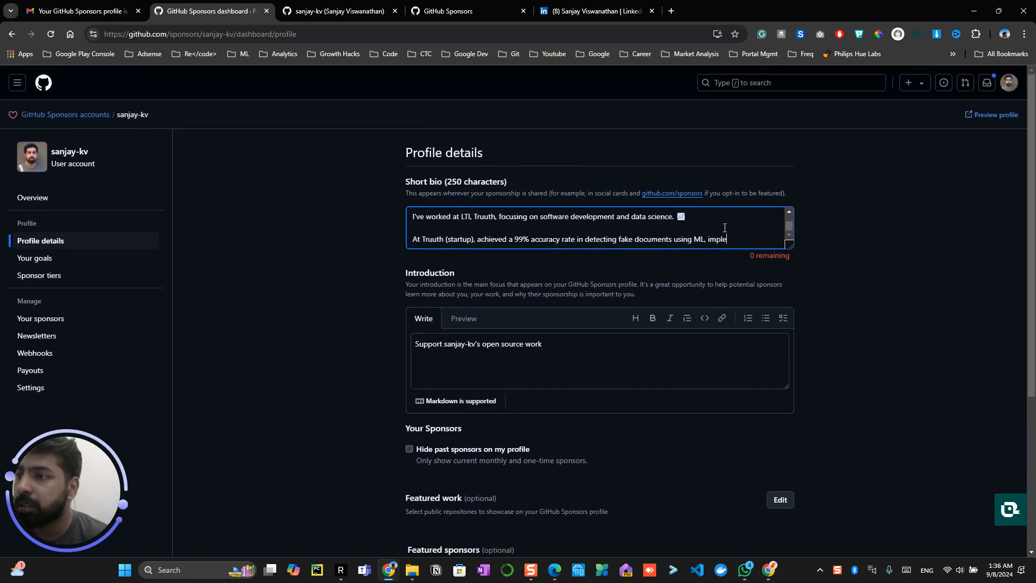
scroll(579, 237, "up", 1)
scroll(702, 218, "down", 1)
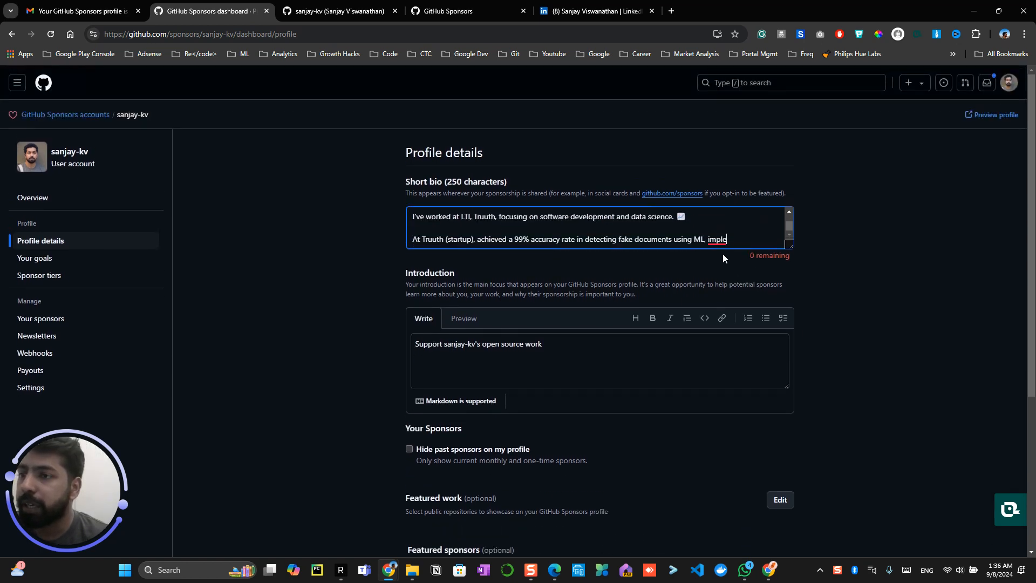
Trim the short bio to its first two sentences and remove the blank line between them.
left_click_drag(731, 240, 407, 239)
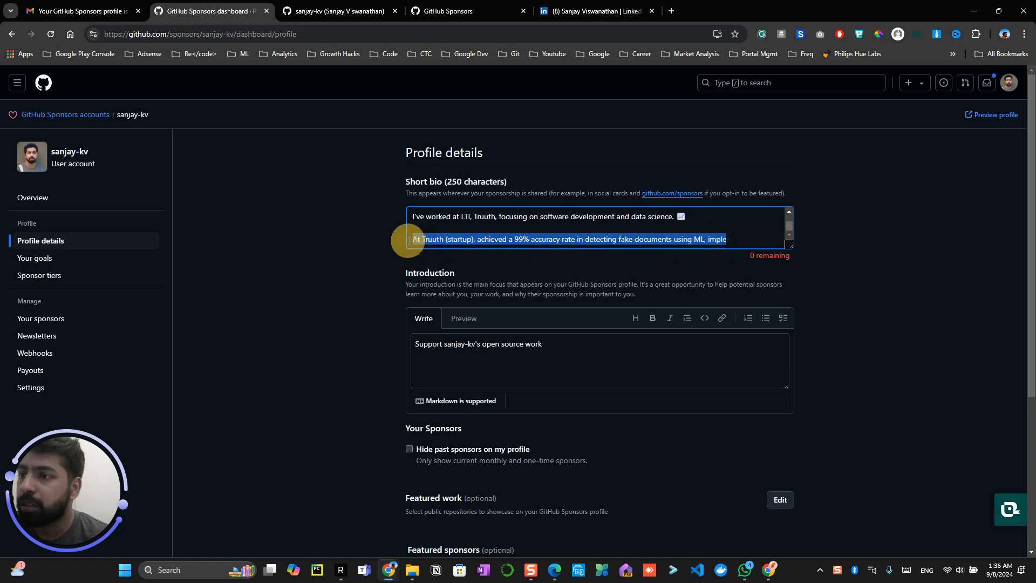
key("BackSpace")
key("BackSpace")
left_click(488, 213)
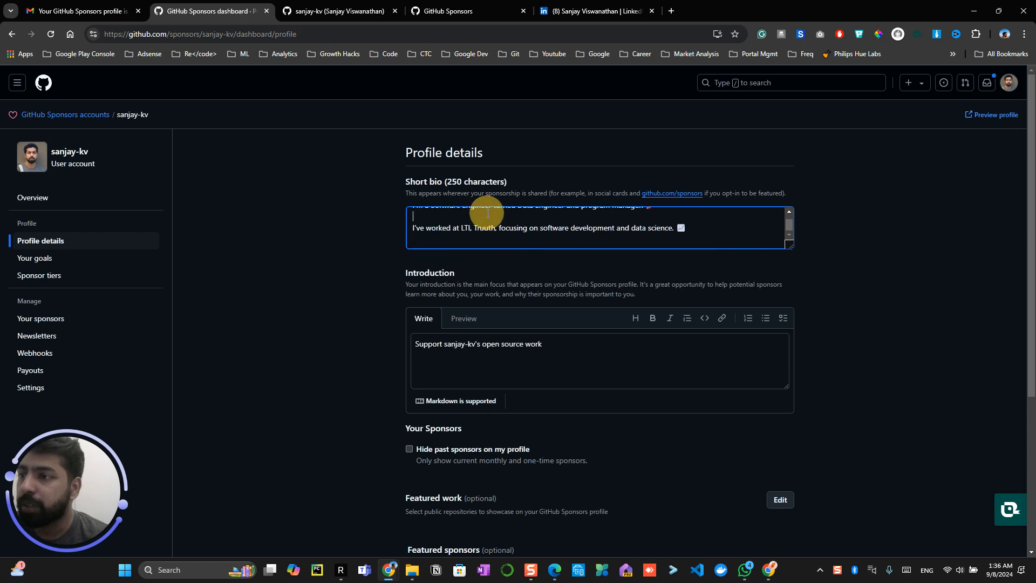
key("BackSpace")
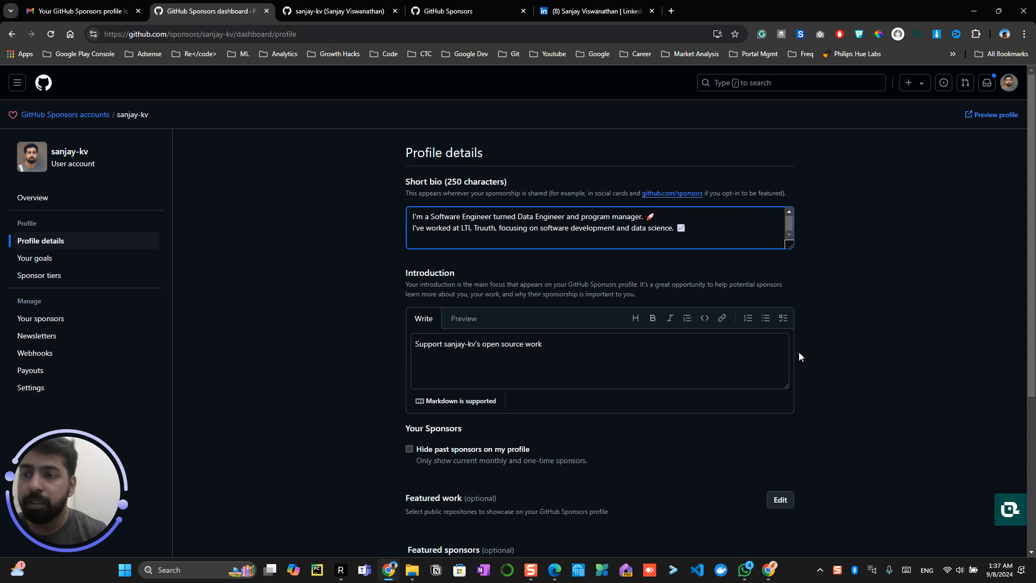
Replace the Introduction with the full copied LinkedIn About text and preview how it renders.
triple_click(592, 345)
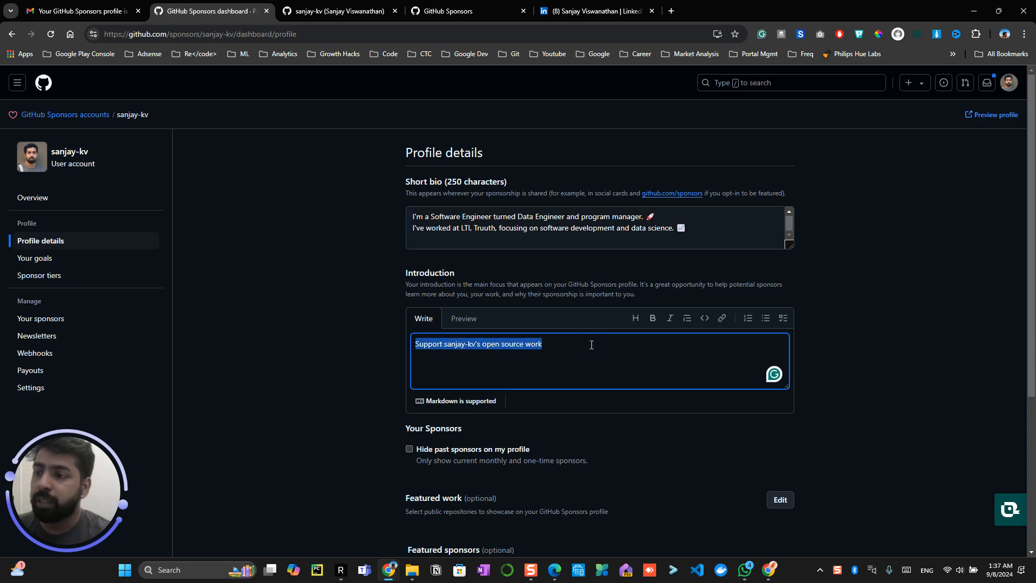
key("ctrl+v")
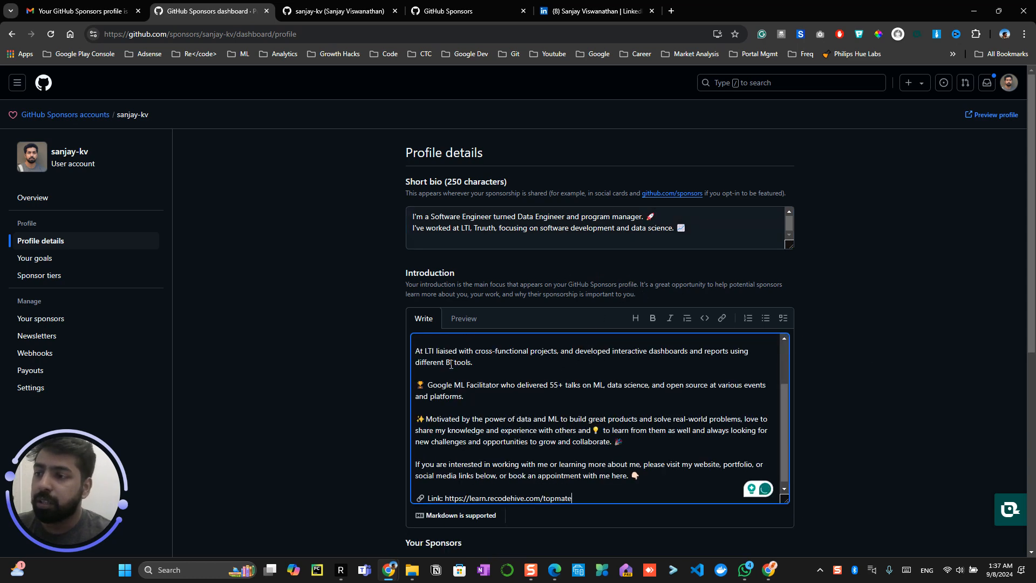
scroll(451, 365, "up", 5)
left_click(464, 318)
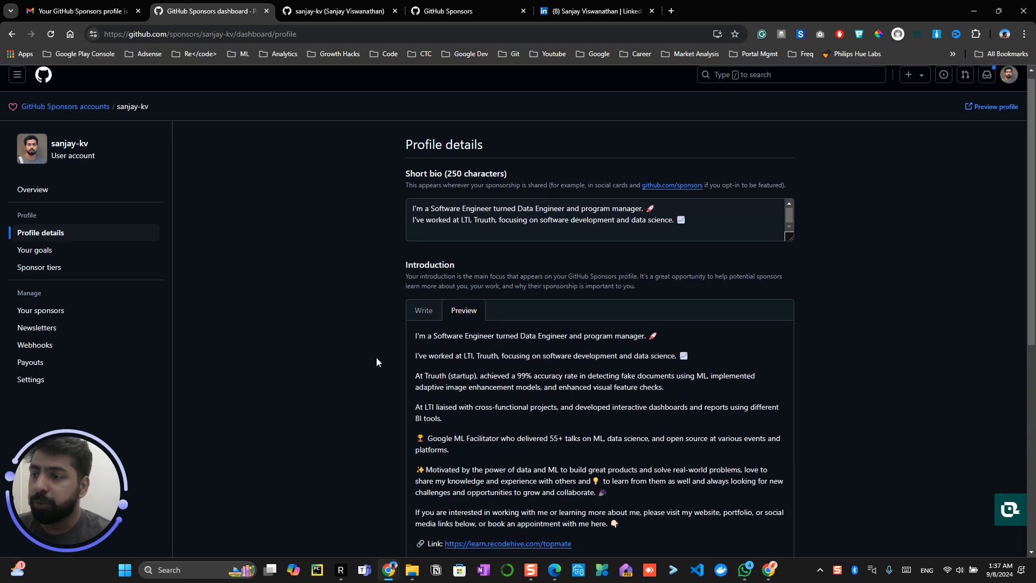
scroll(377, 357, "down", 4)
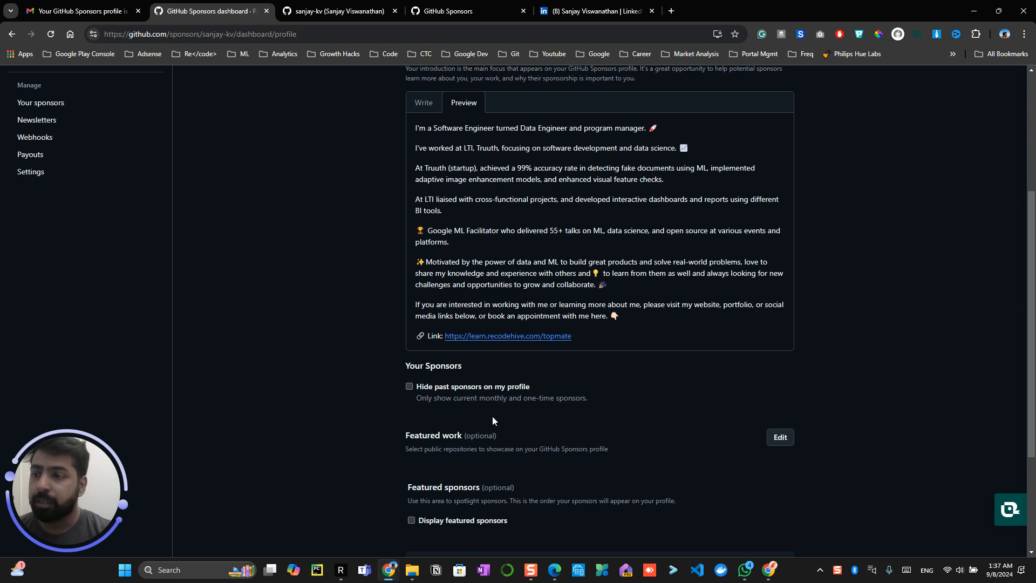
mouse_move(555, 570)
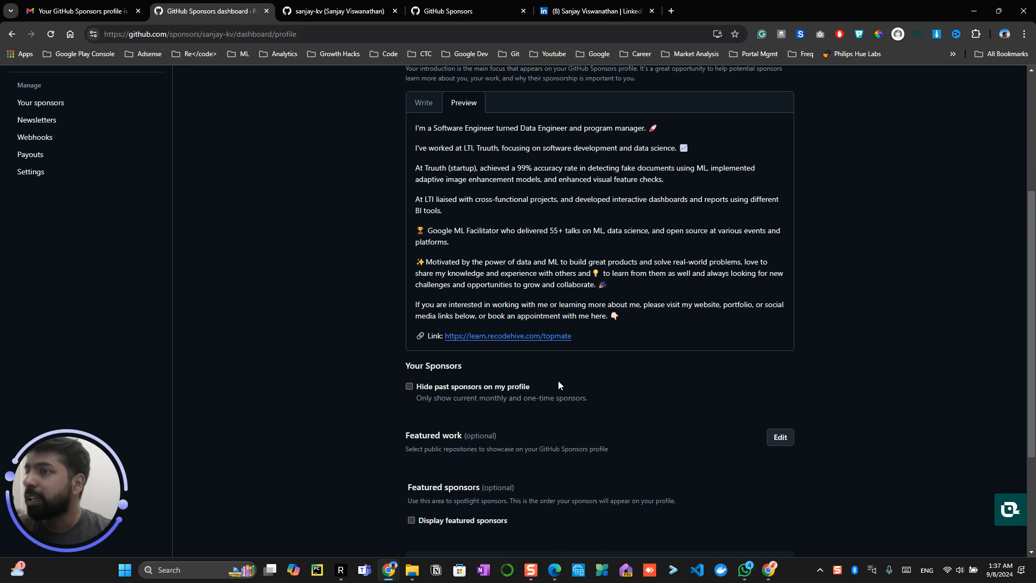
Open ChatGPT in a new tab and send it the copied LinkedIn About text as a message.
scroll(558, 382, "up", 2)
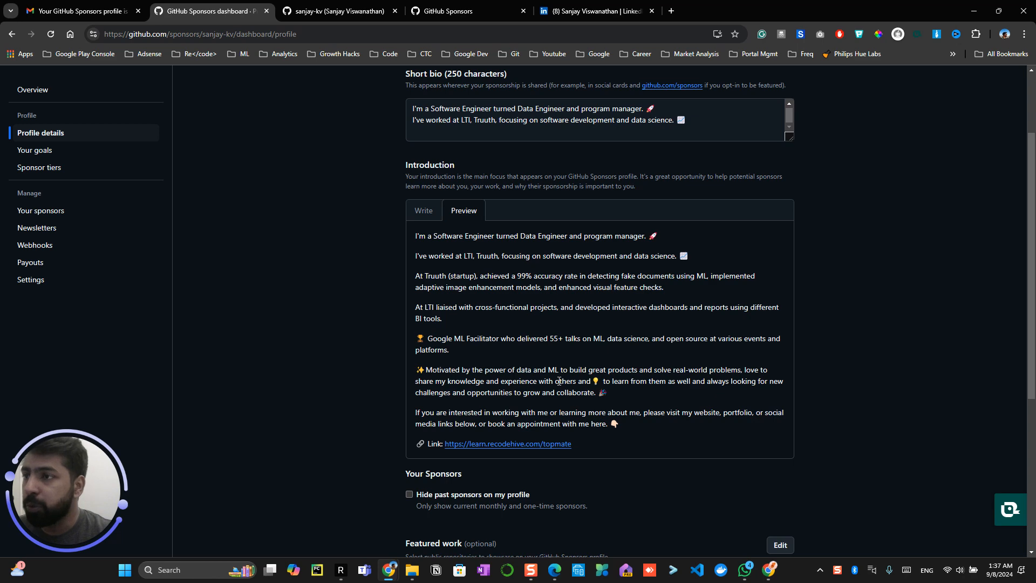
left_click(672, 11)
type("chat.openai.com")
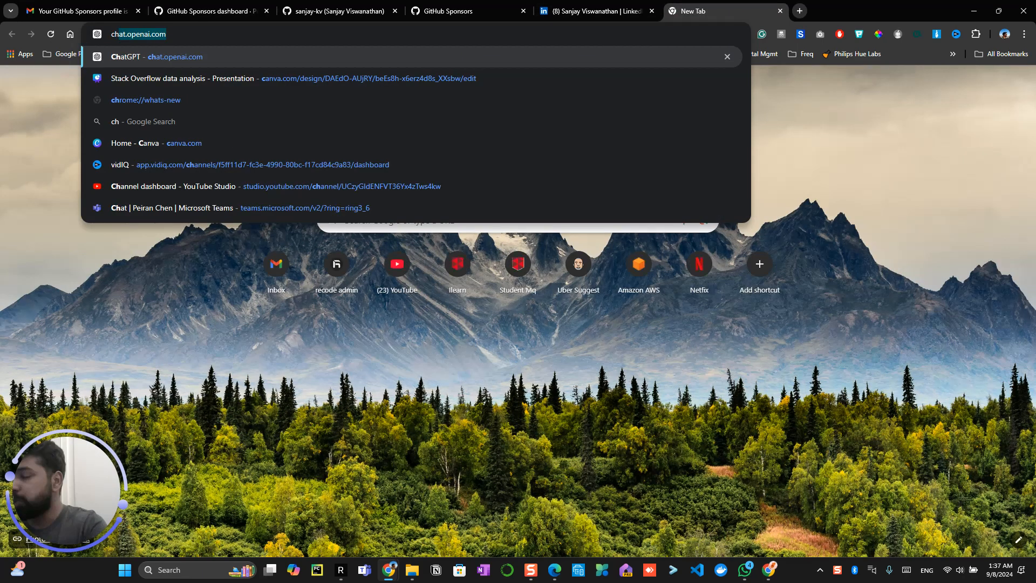
key("Return")
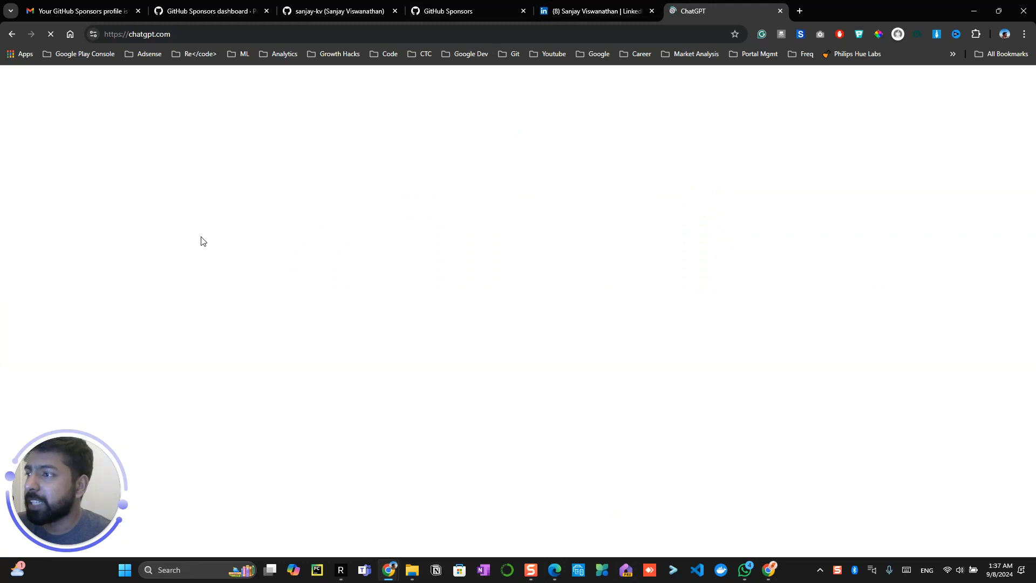
left_click(201, 237)
left_click(169, 220)
left_click(442, 151)
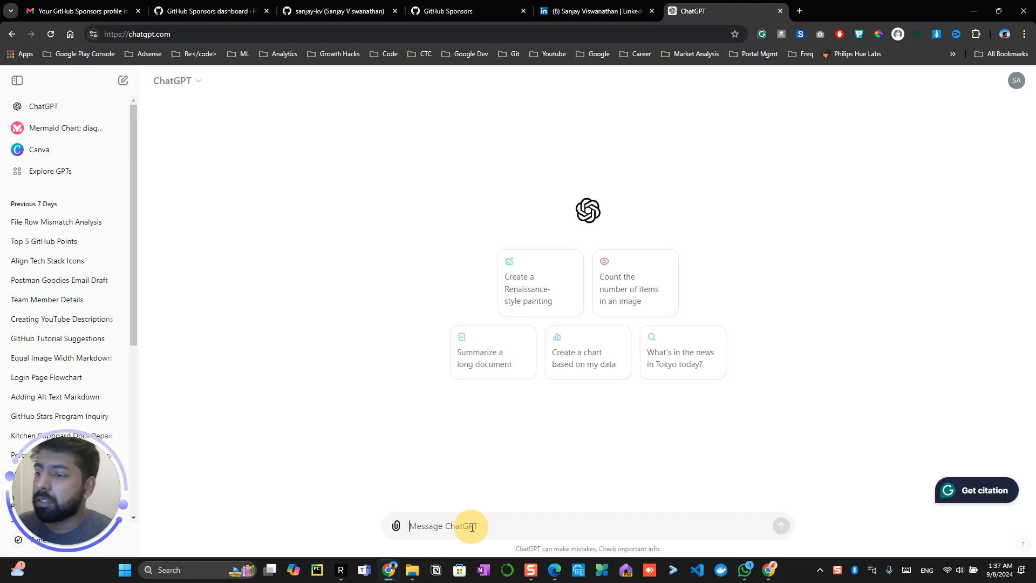
key("ctrl+v")
left_click(781, 526)
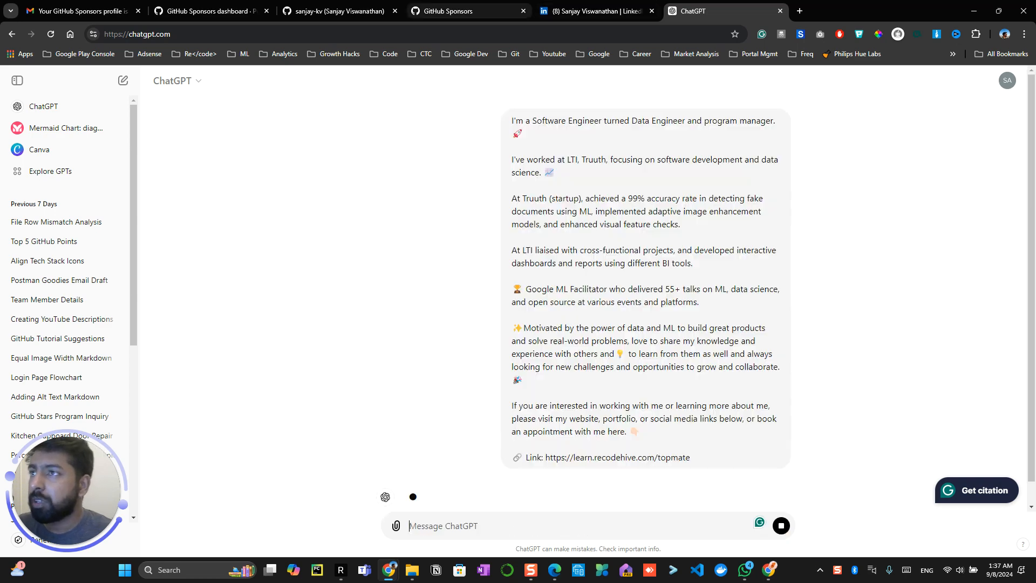
Return to the GitHub Sponsors dashboard and reorder the browser tabs so it sits next to ChatGPT.
left_click(458, 11)
left_click(346, 11)
left_click(259, 10)
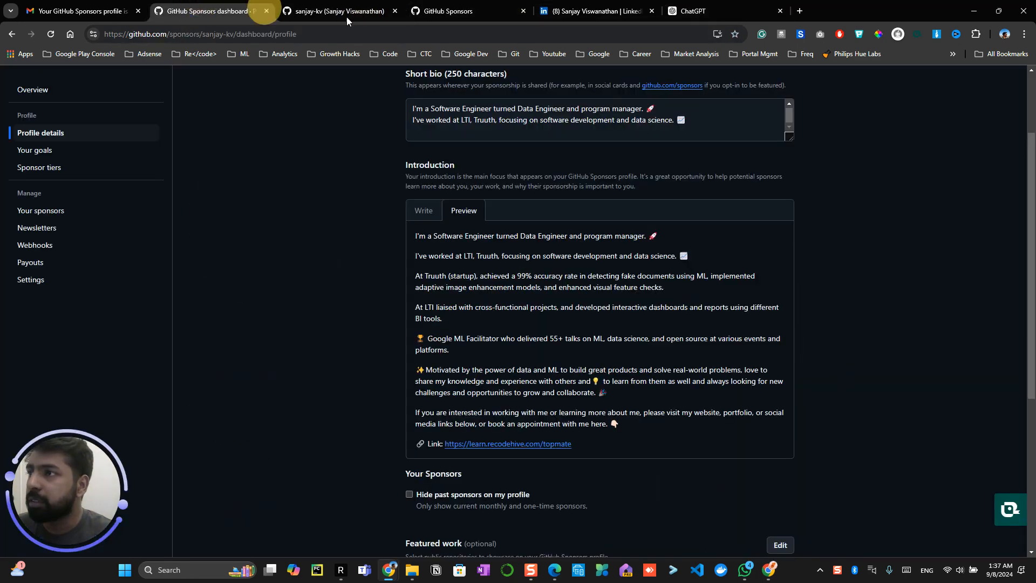
left_click_drag(297, 15, 599, 11)
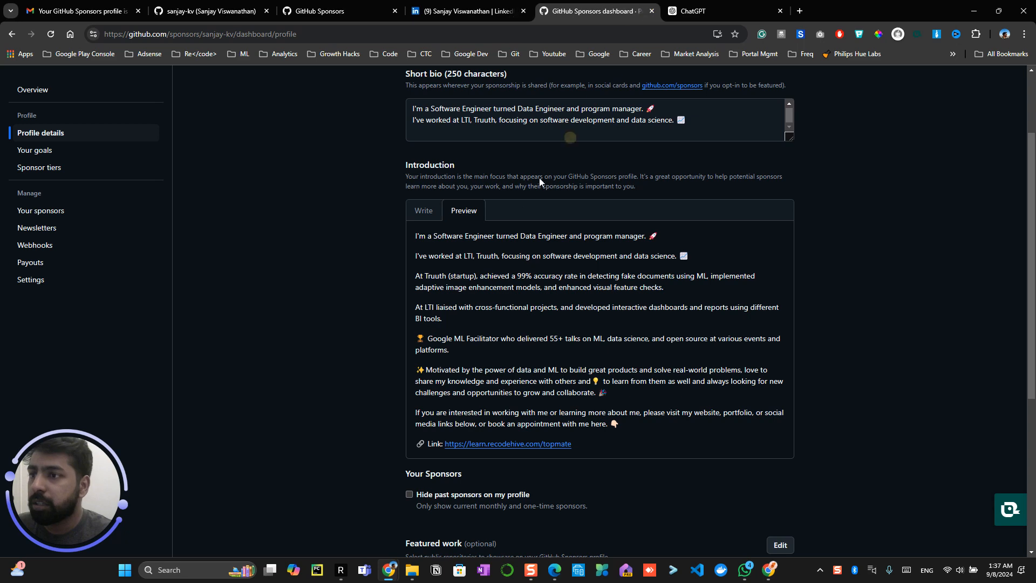
Copy the help text beneath the Introduction heading and send it to ChatGPT to get an introduction draft.
left_click_drag(660, 188, 406, 173)
key("ctrl+c")
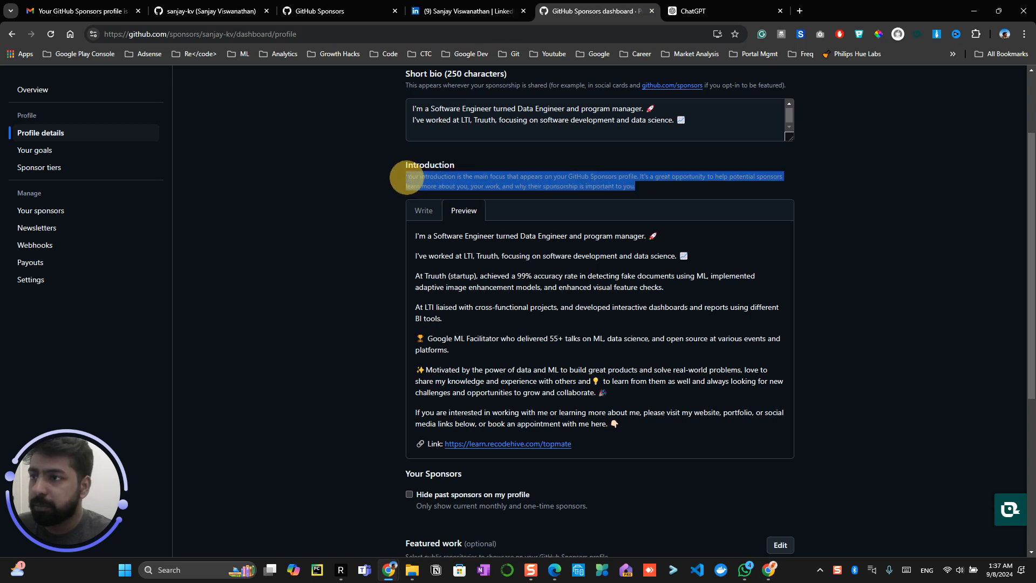
left_click(717, 11)
left_click(530, 524)
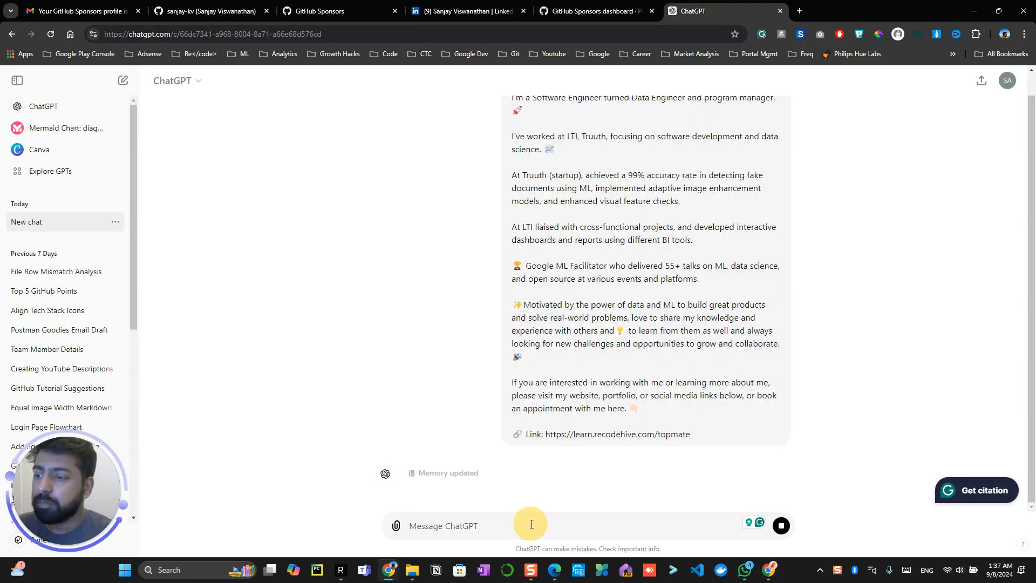
key("ctrl+v")
left_click(782, 526)
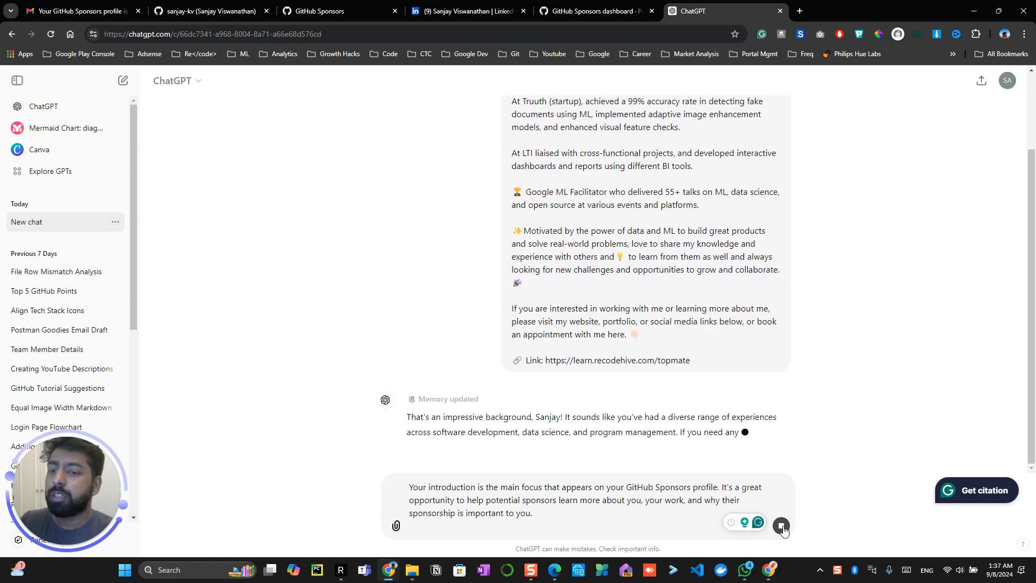
left_click(782, 526)
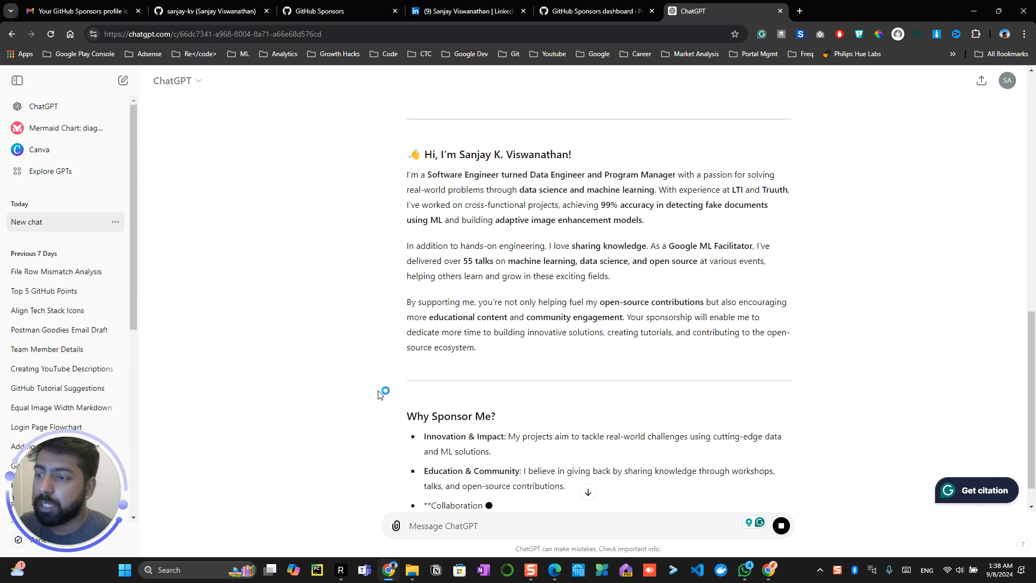
Try to replace the whole GitHub Sponsors Introduction with the introduction draft copied from ChatGPT.
left_click(588, 10)
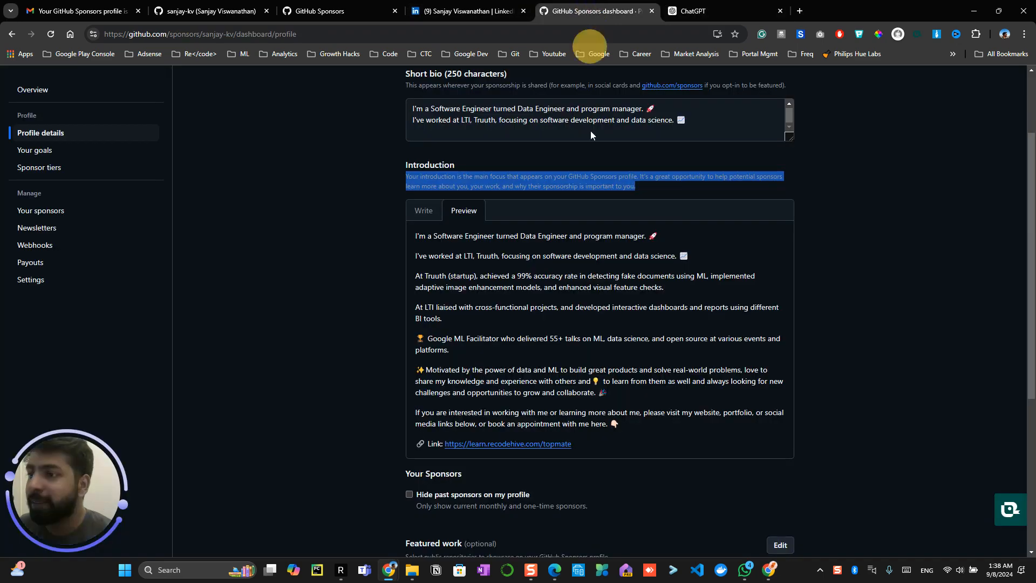
left_click(763, 7)
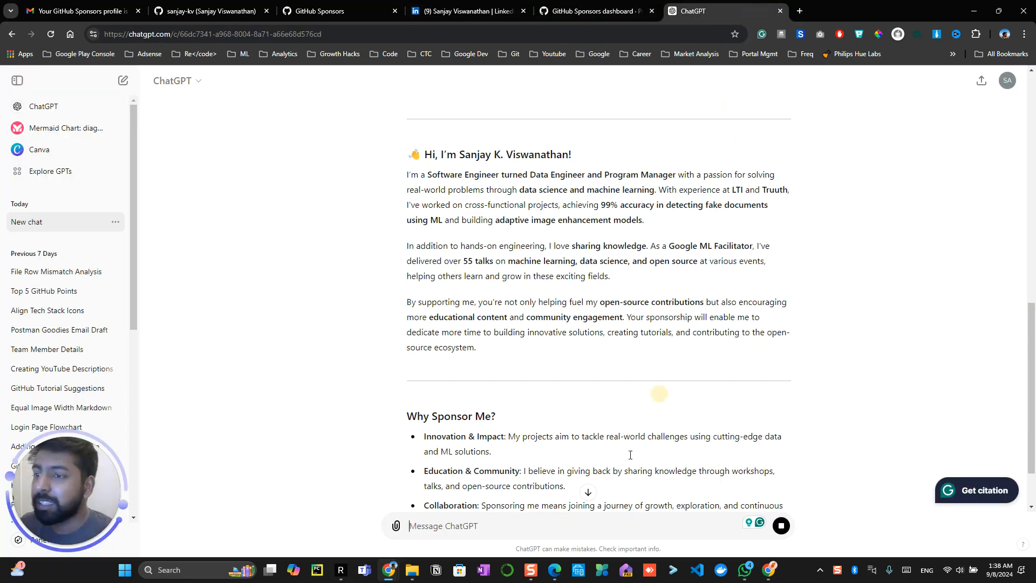
scroll(589, 480, "down", 2)
left_click_drag(566, 474, 396, 87)
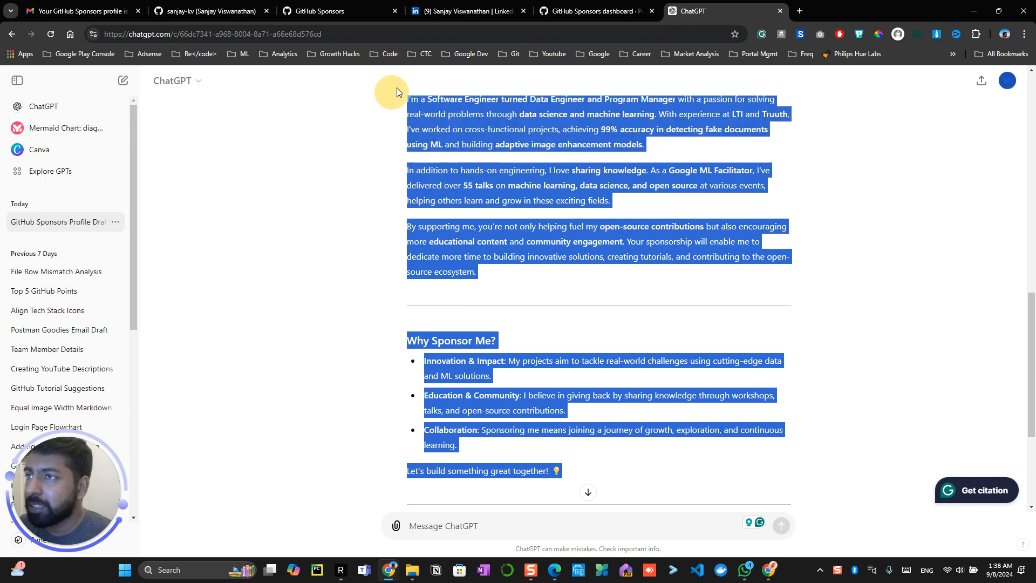
left_click(562, 8)
left_click(610, 306)
key("ctrl+a")
left_click(423, 211)
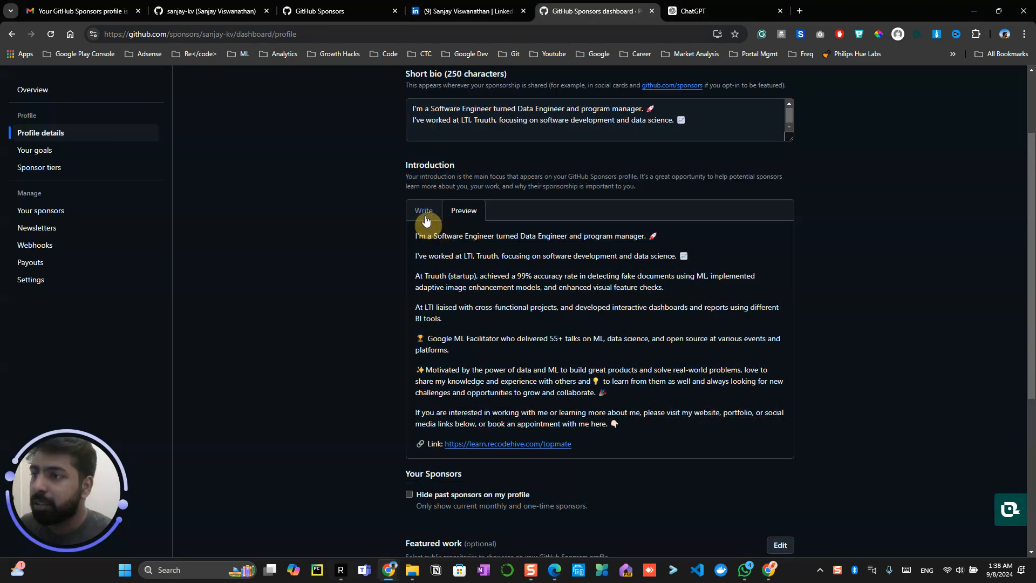
key("ctrl+a")
key("ctrl+v")
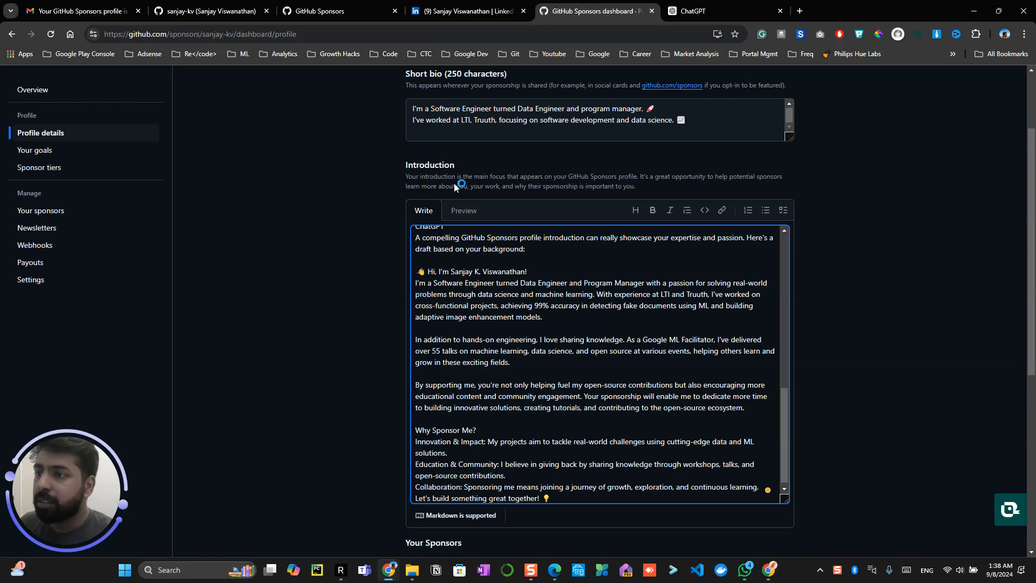
Preview the pasted Introduction, check the whole text from start to end, and return to editing it.
left_click(463, 210)
scroll(775, 302, "down", 5)
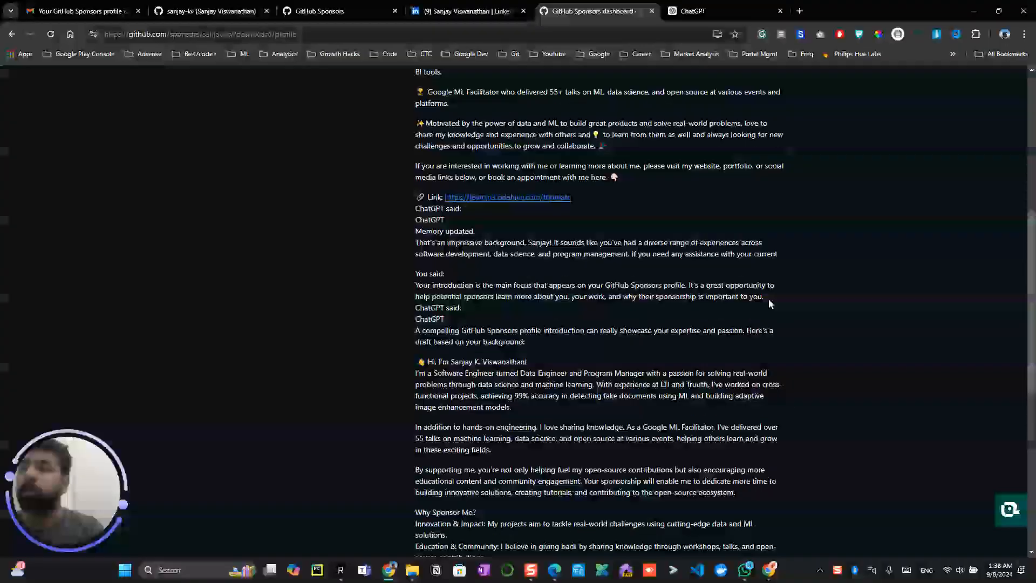
scroll(769, 299, "up", 6)
scroll(769, 299, "down", 9)
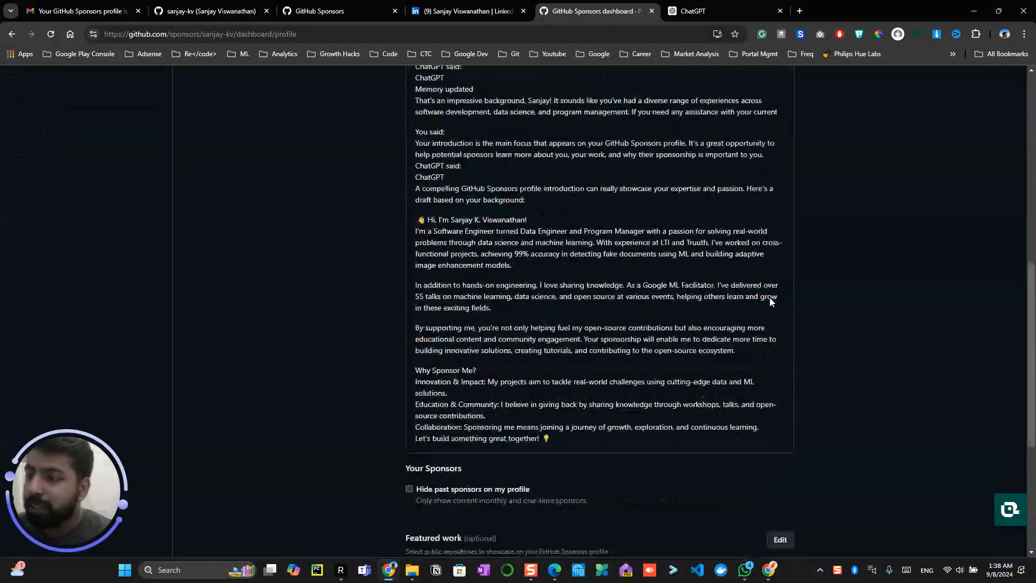
scroll(770, 298, "down", 2)
scroll(763, 301, "up", 7)
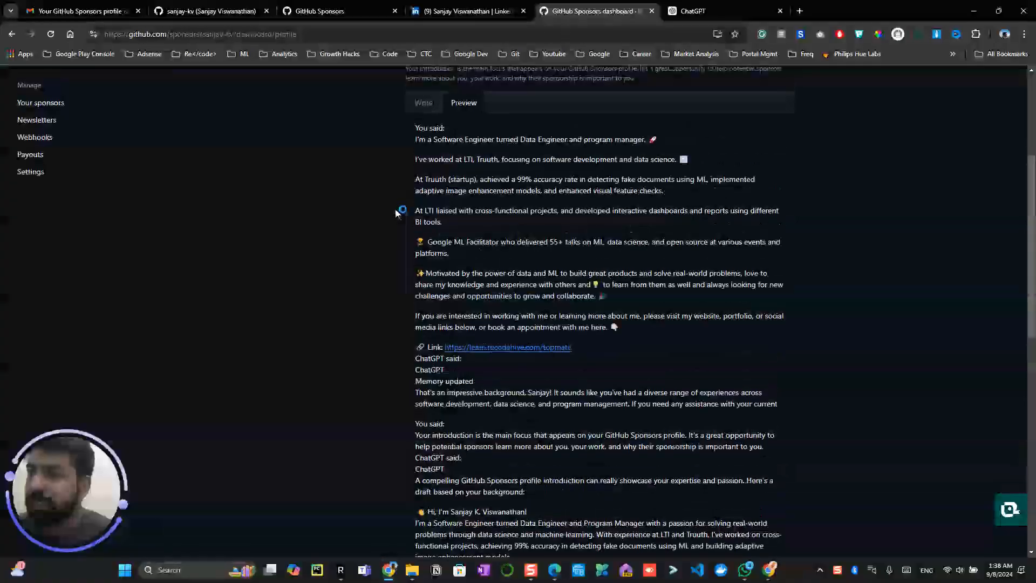
scroll(396, 212, "up", 2)
left_click(422, 210)
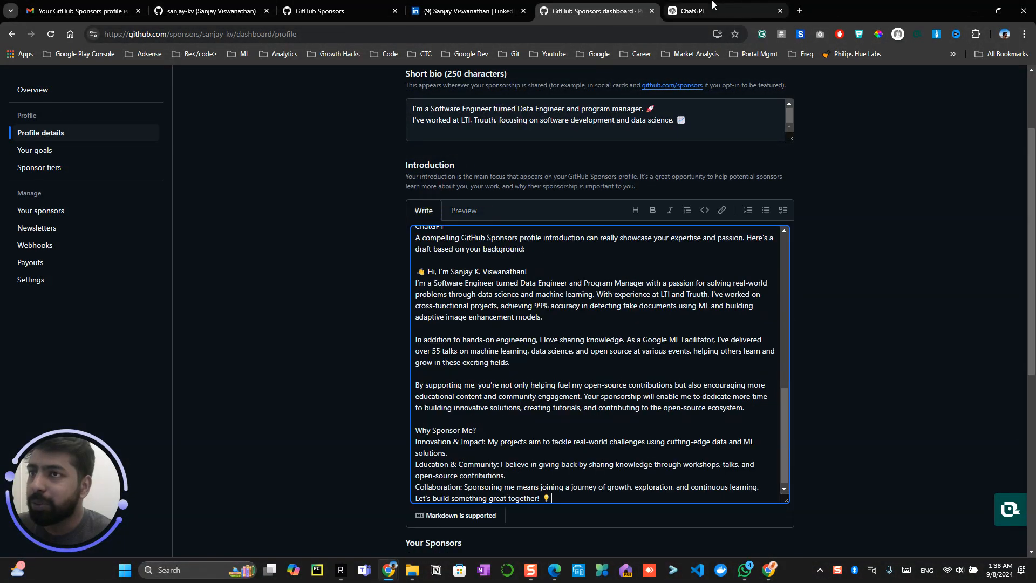
Replace the Introduction with only ChatGPT's draft, from "I'm a Software Engineer" to "Let's build something great together!", and preview it.
left_click(712, 6)
left_click(618, 421)
left_click_drag(565, 470, 405, 223)
key("ctrl+c")
left_click(594, 10)
key("ctrl+a")
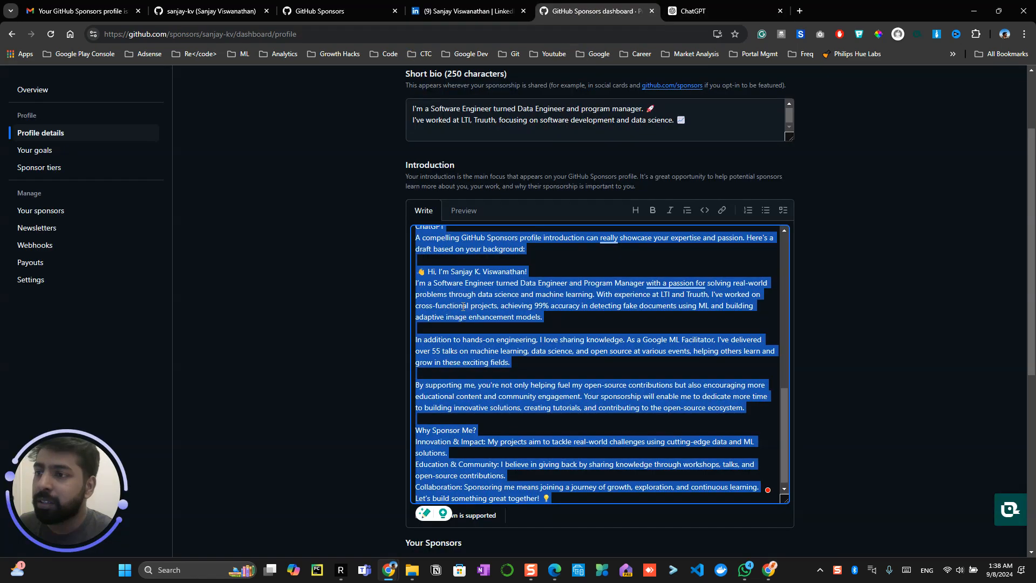
key("ctrl+v")
left_click(465, 211)
scroll(561, 351, "up", 2)
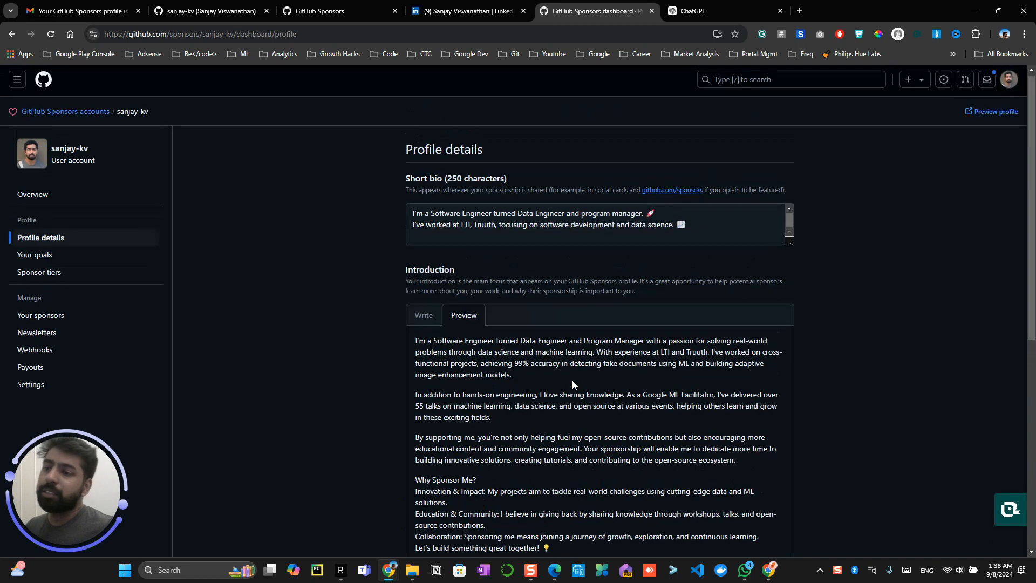
Add Open-source-Practice, recodehive/Stackoverflow-Analysis, girlscript/gssoc-website-new and recodehive/awesome-github-profiles as featured work on the profile.
scroll(896, 335, "down", 3)
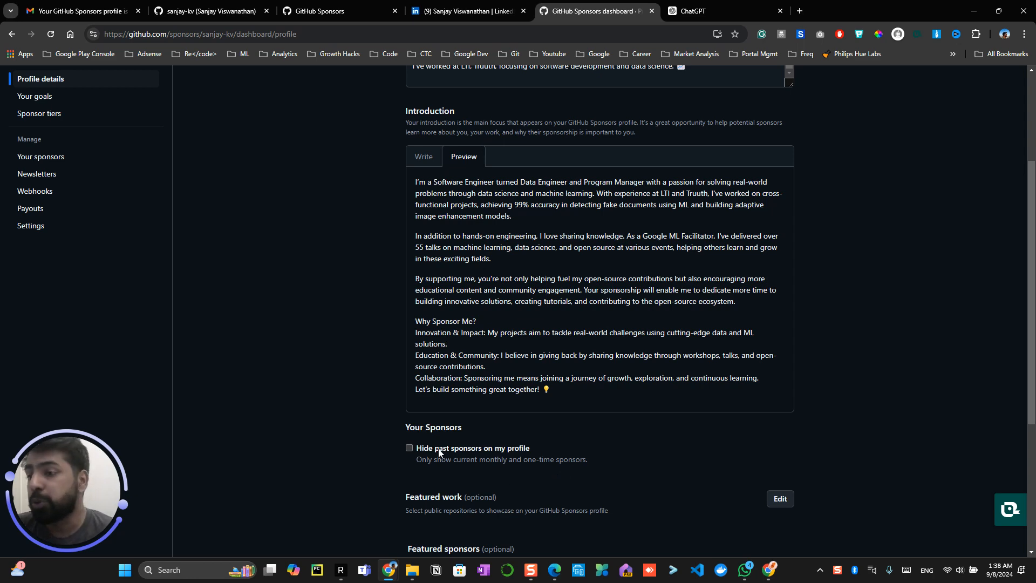
scroll(527, 421, "down", 3)
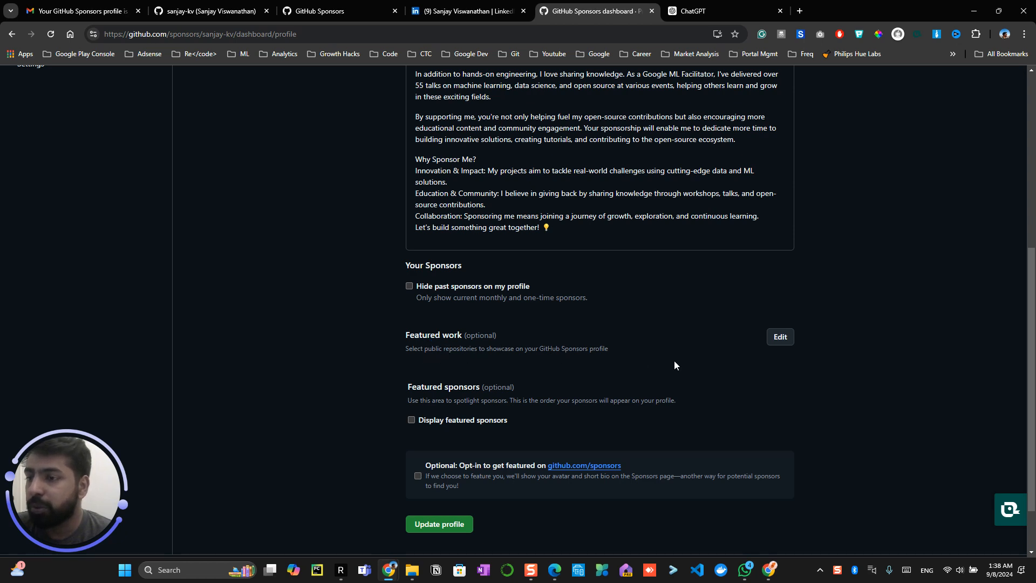
left_click(780, 338)
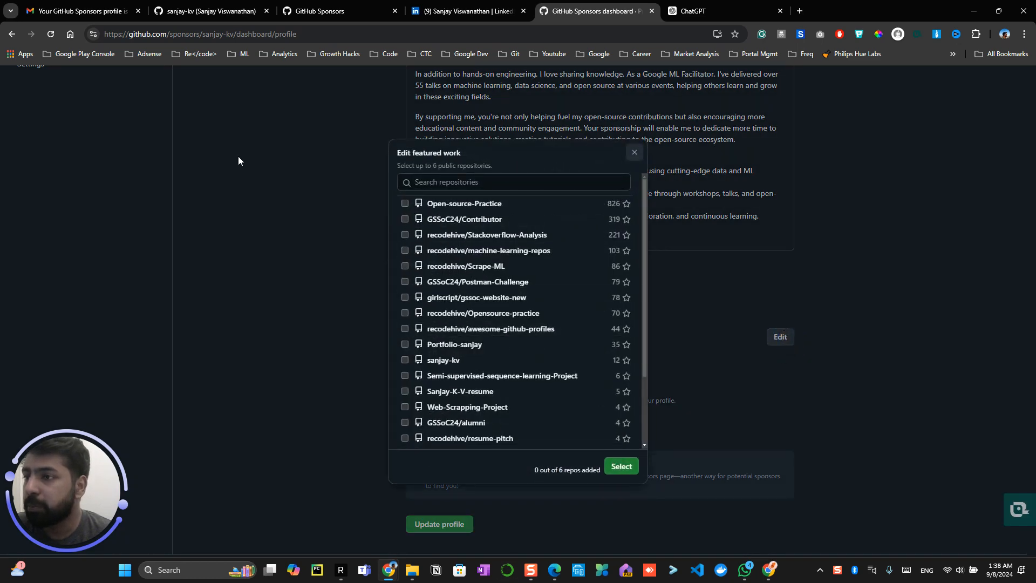
left_click(405, 207)
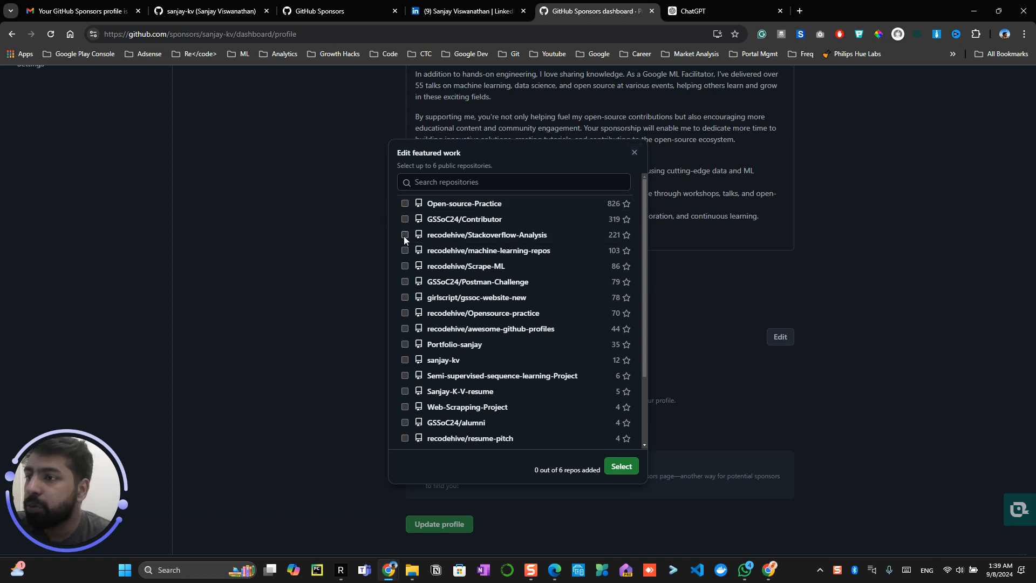
left_click(404, 235)
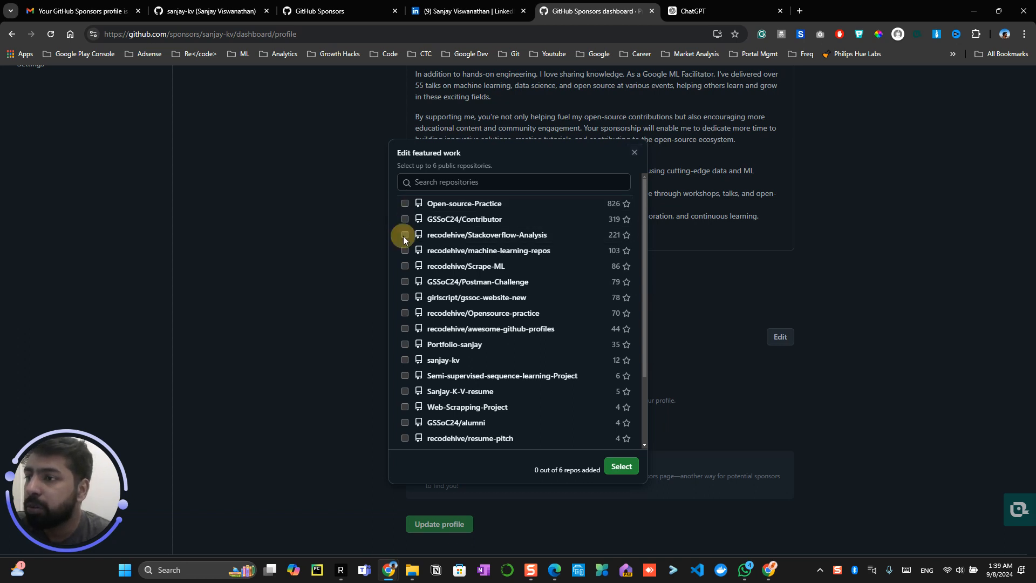
left_click(405, 203)
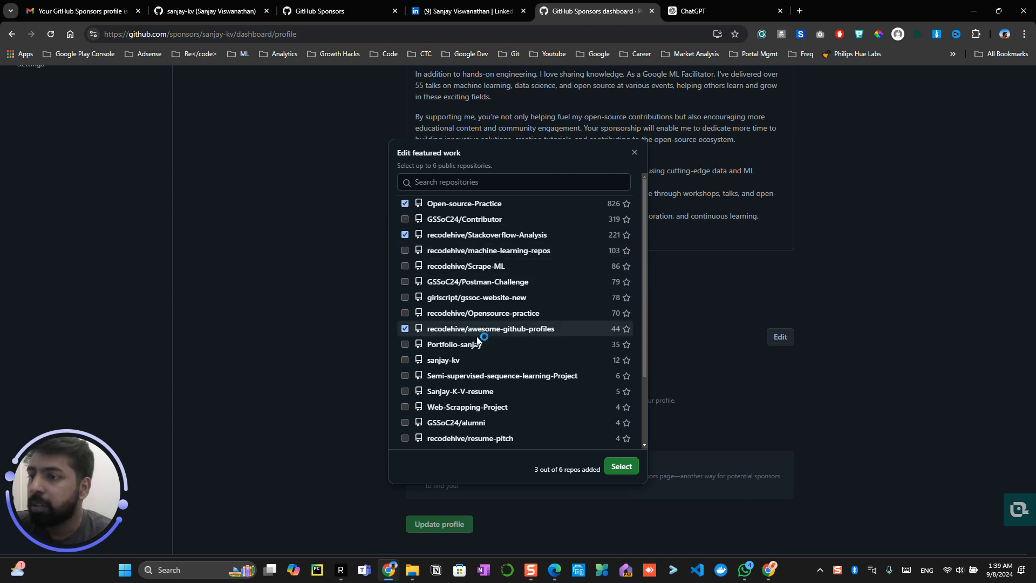
scroll(475, 348, "down", 1)
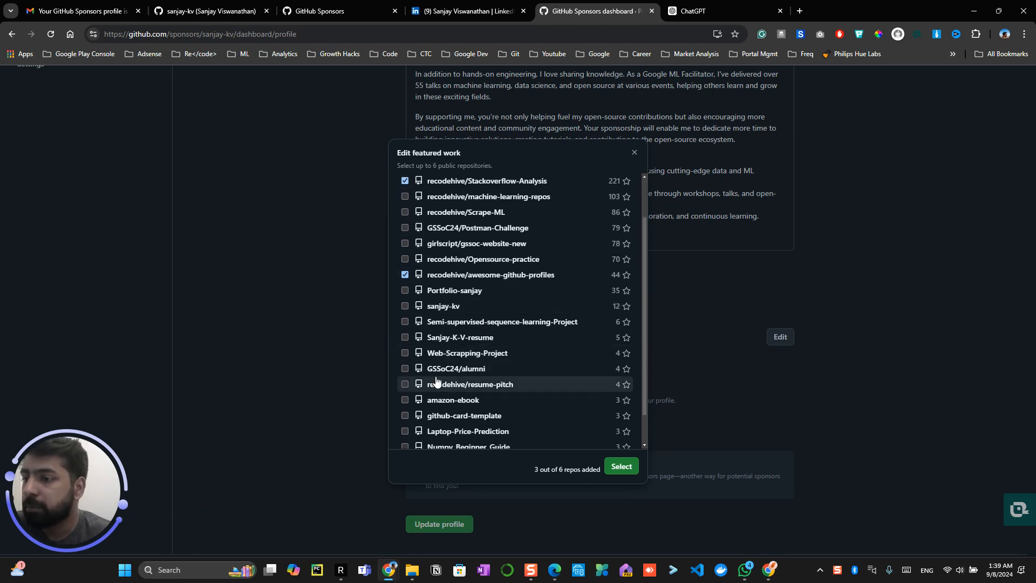
scroll(424, 381, "down", 1)
scroll(400, 289, "up", 2)
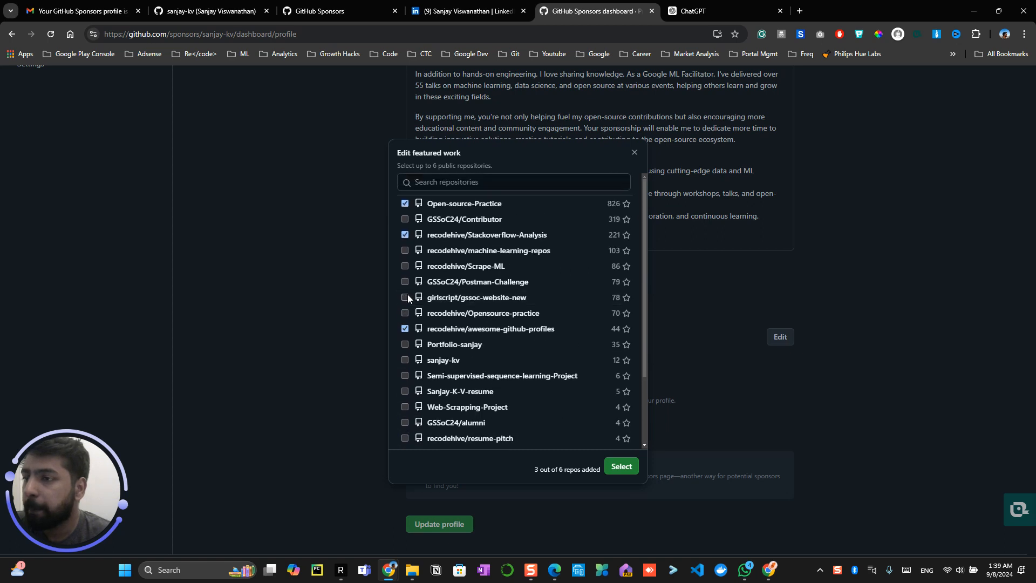
left_click(405, 297)
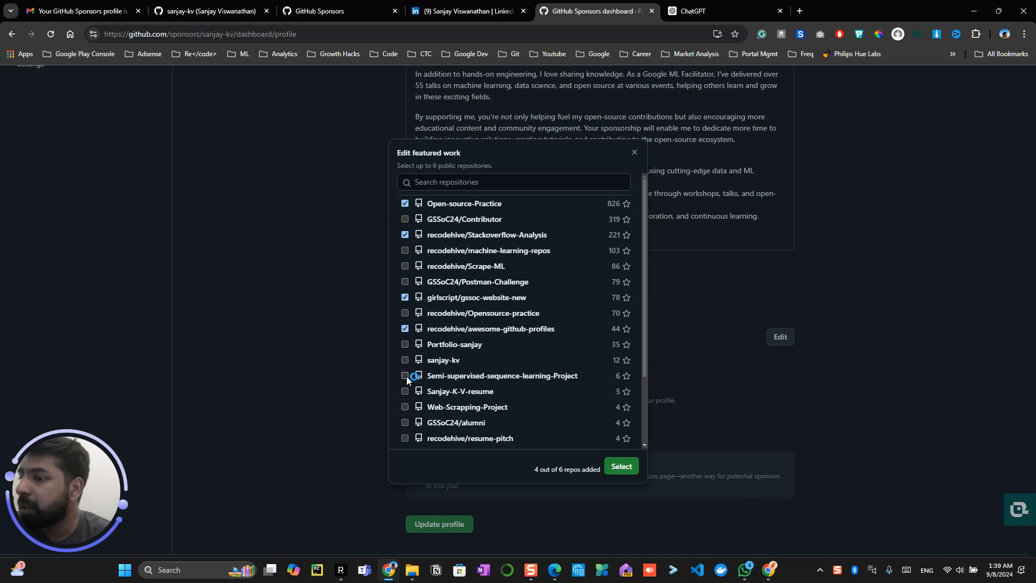
left_click(623, 467)
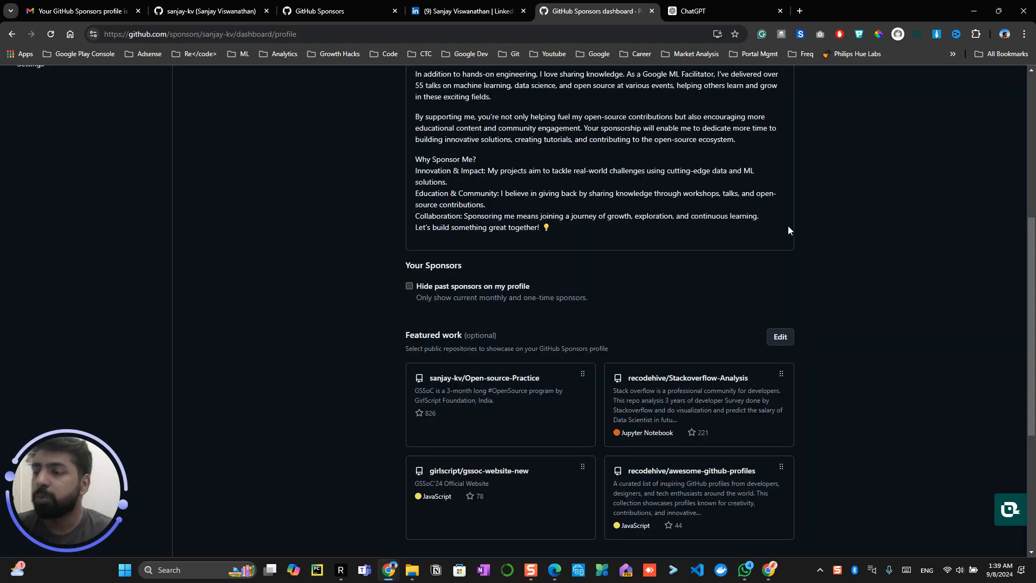
Display featured sponsors by automatically featuring the top funders of all time, and opt in to get featured on github.com/sponsors.
scroll(800, 266, "down", 3)
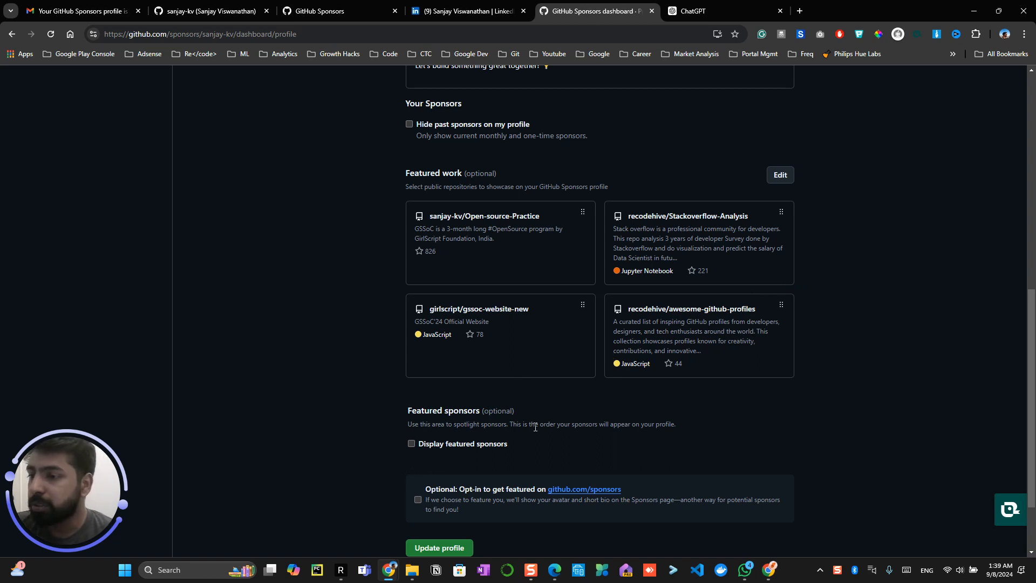
left_click(411, 443)
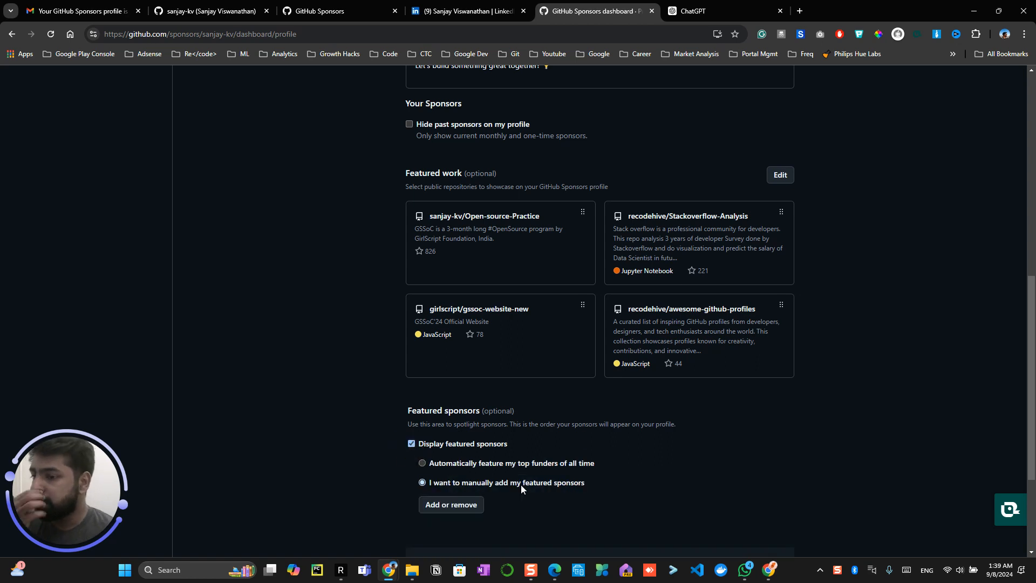
left_click(425, 465)
scroll(425, 465, "down", 3)
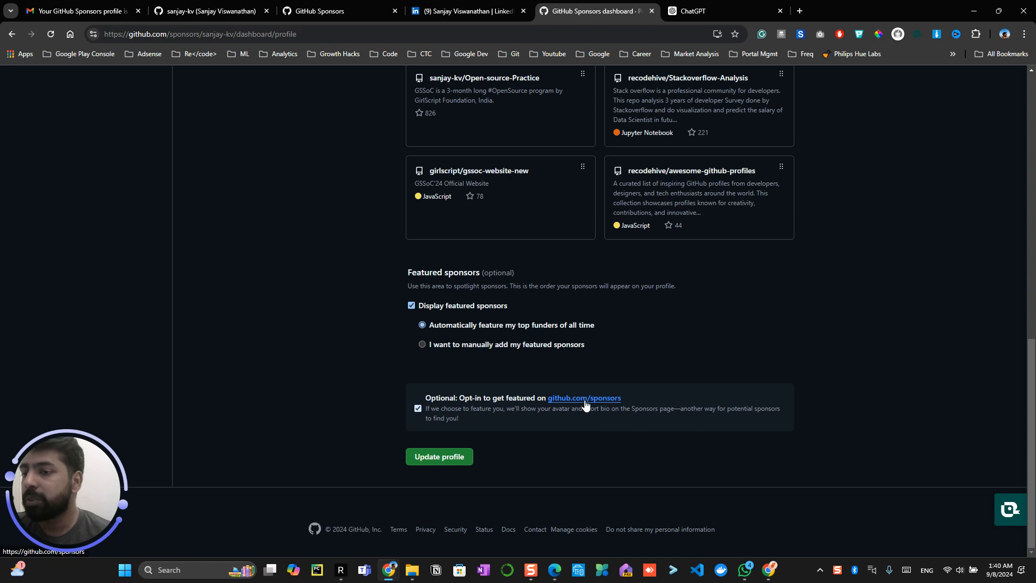
View the github.com/sponsors page linked in the opt-in option and return to the profile details.
scroll(585, 407, "up", 1)
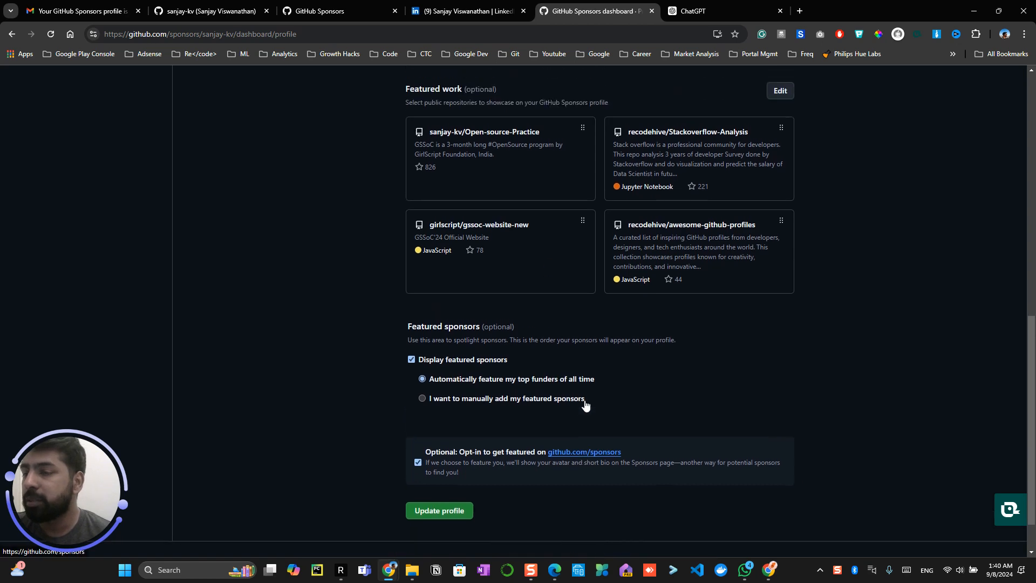
middle_click(590, 457)
left_click(590, 458)
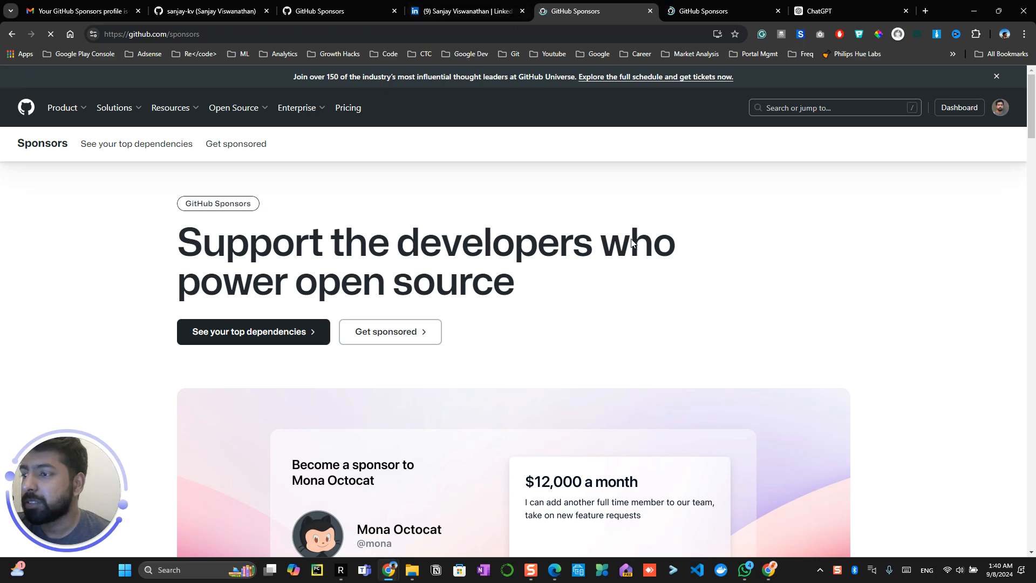
left_click(12, 34)
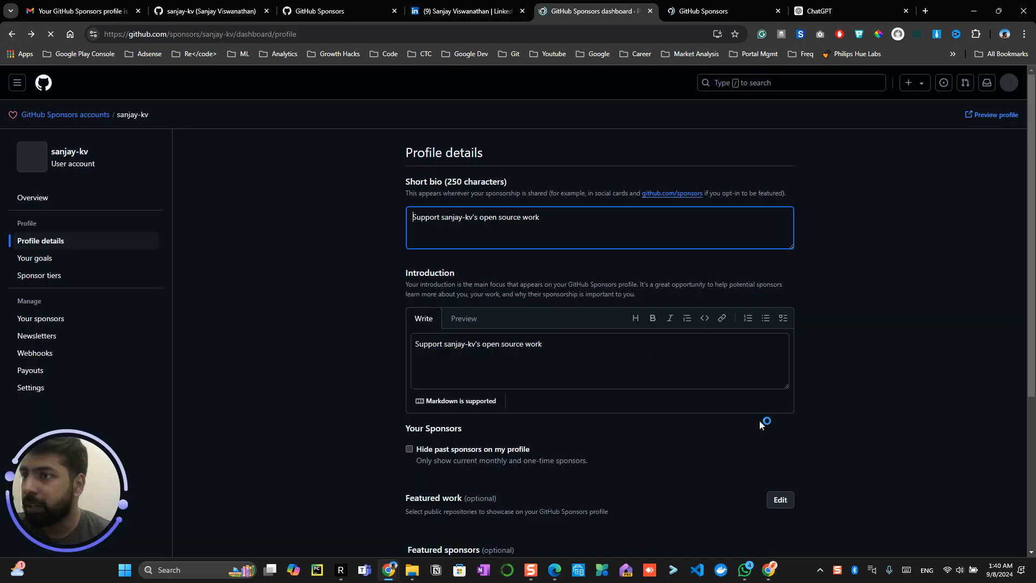
Save the current profile details by updating the Sponsors profile.
scroll(424, 380, "down", 2)
scroll(411, 389, "down", 6)
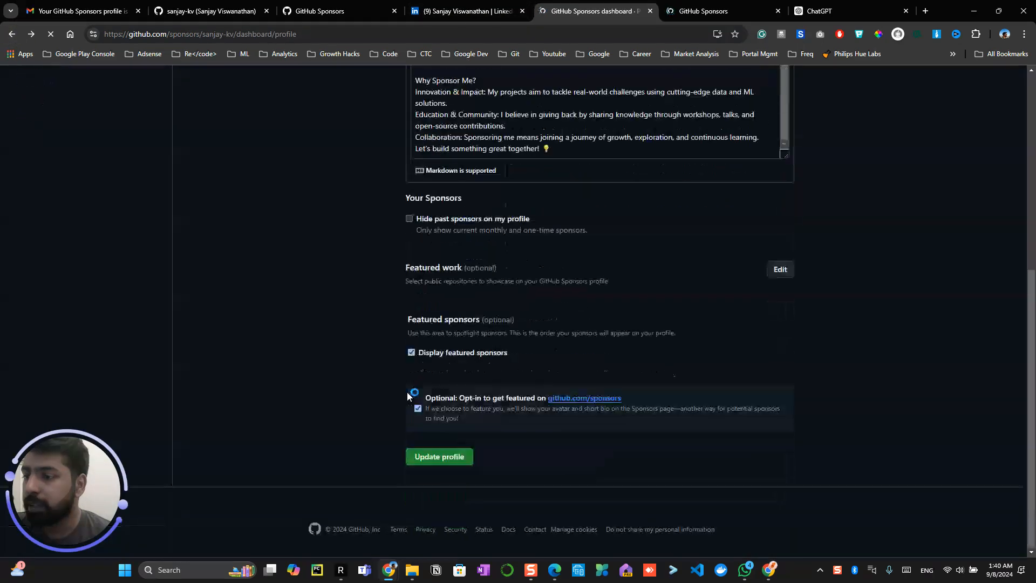
left_click(438, 458)
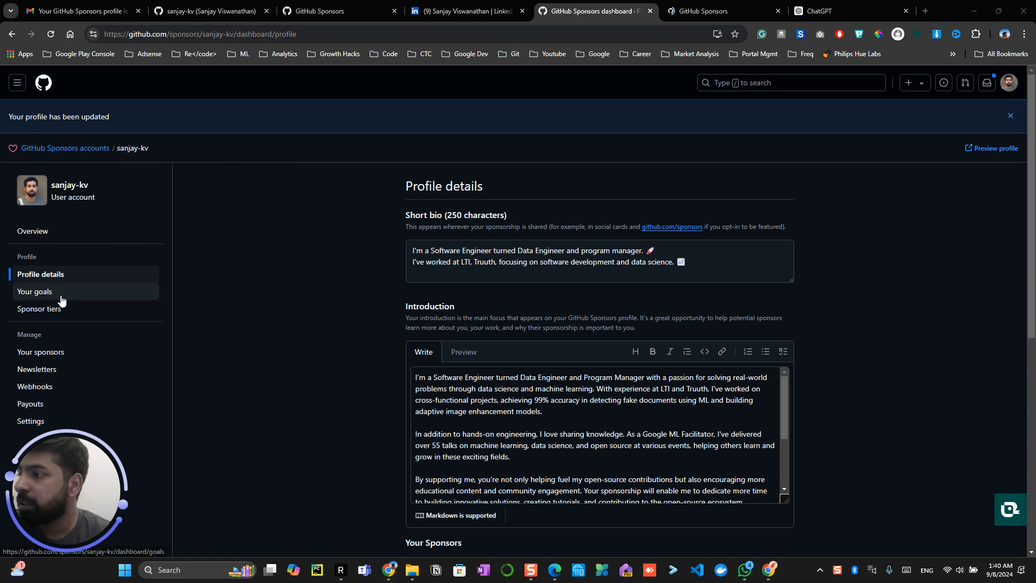
Preview the public Sponsors profile and check the whole page for the introduction and featured work.
left_click(970, 151)
left_click(742, 11)
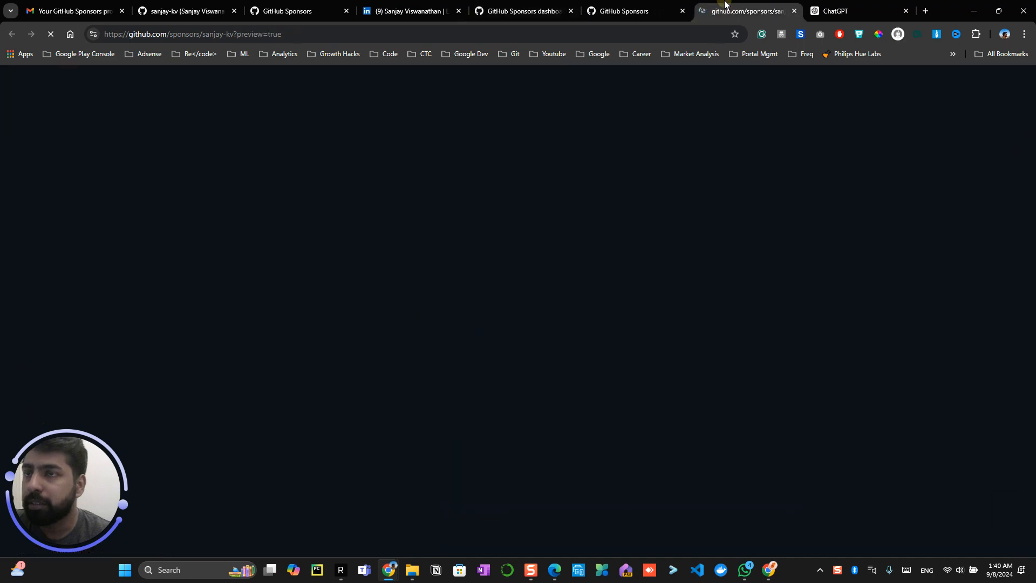
left_click(125, 286)
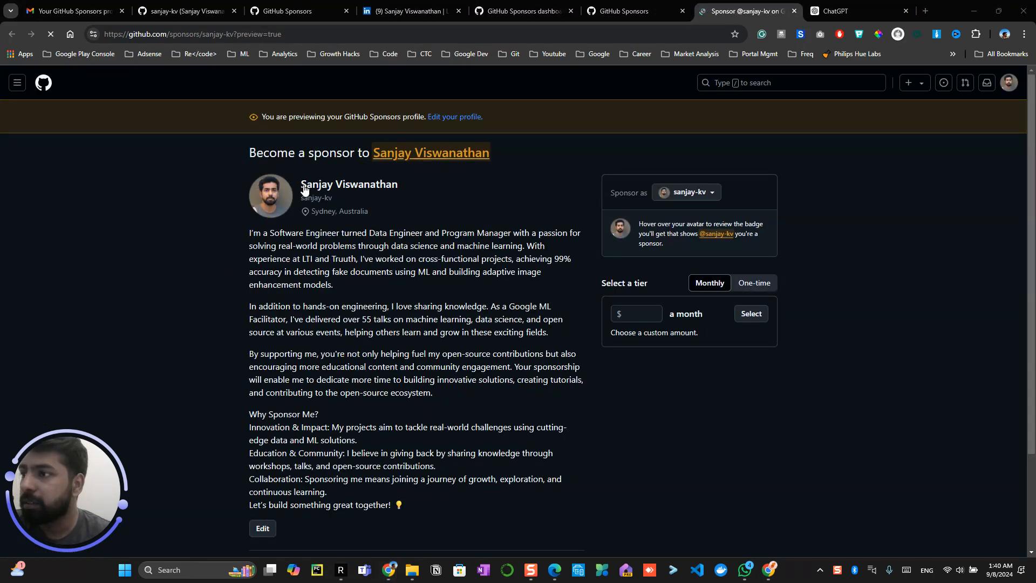
scroll(621, 434, "down", 2)
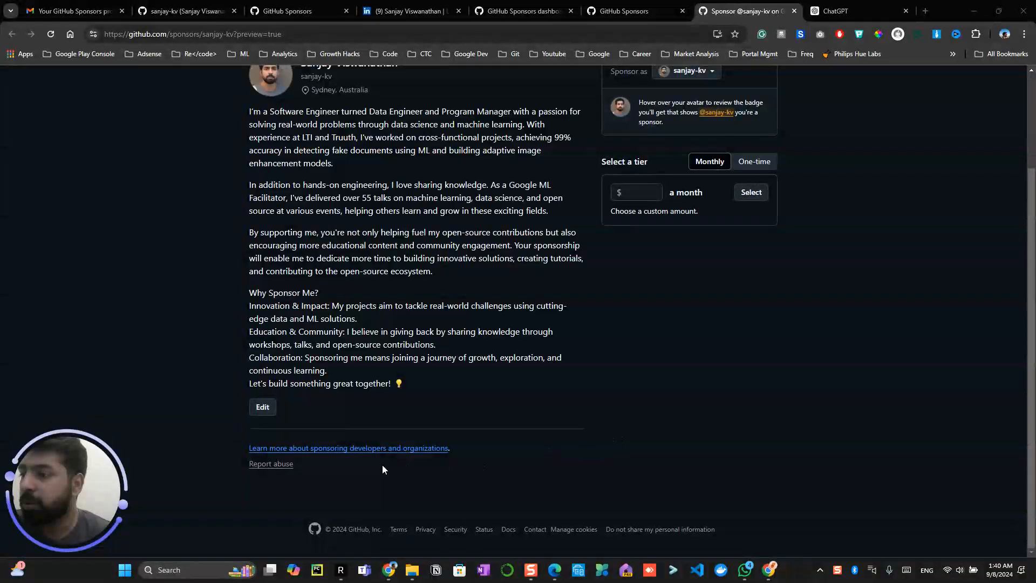
left_click(598, 7)
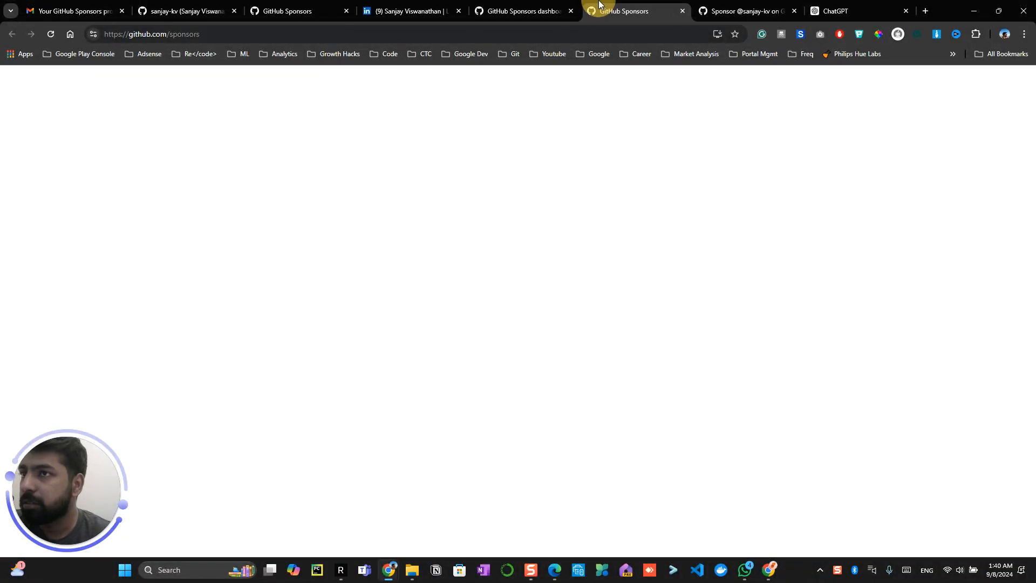
left_click(529, 4)
left_click(745, 11)
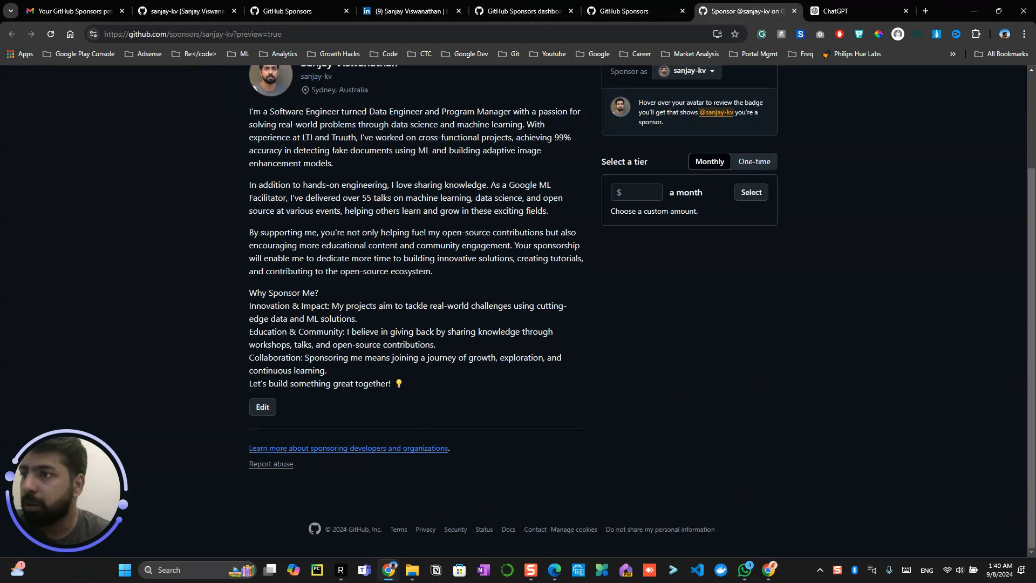
scroll(372, 228, "up", 3)
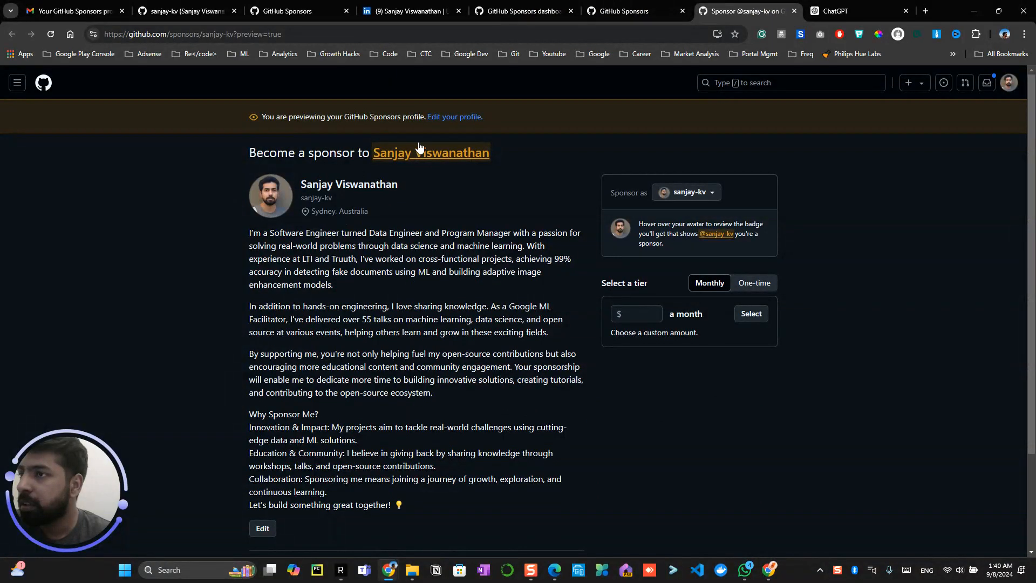
Leave the profile preview for editing and open the profile details on the Sponsors dashboard.
left_click(453, 116)
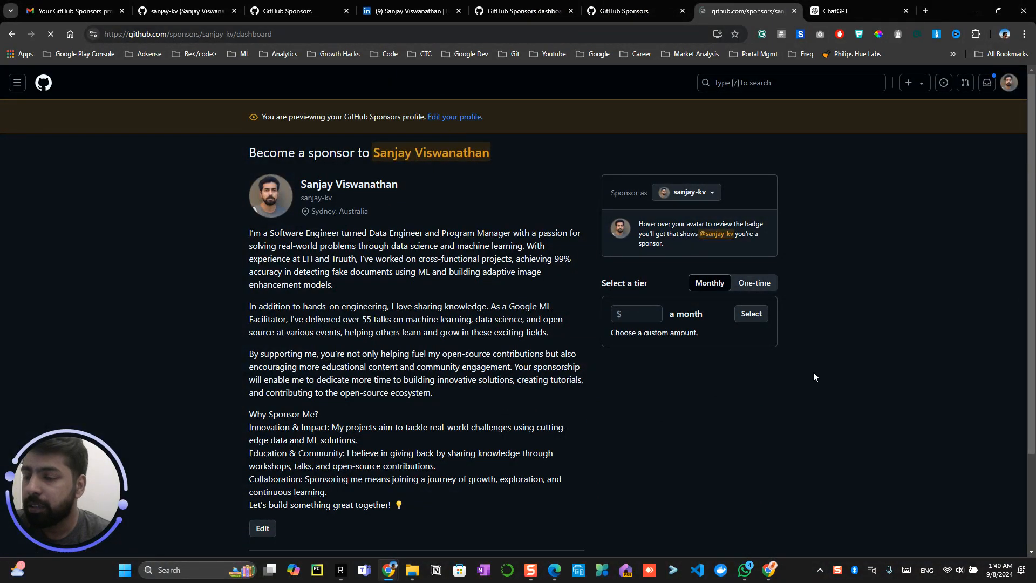
scroll(814, 377, "down", 2)
scroll(809, 383, "up", 2)
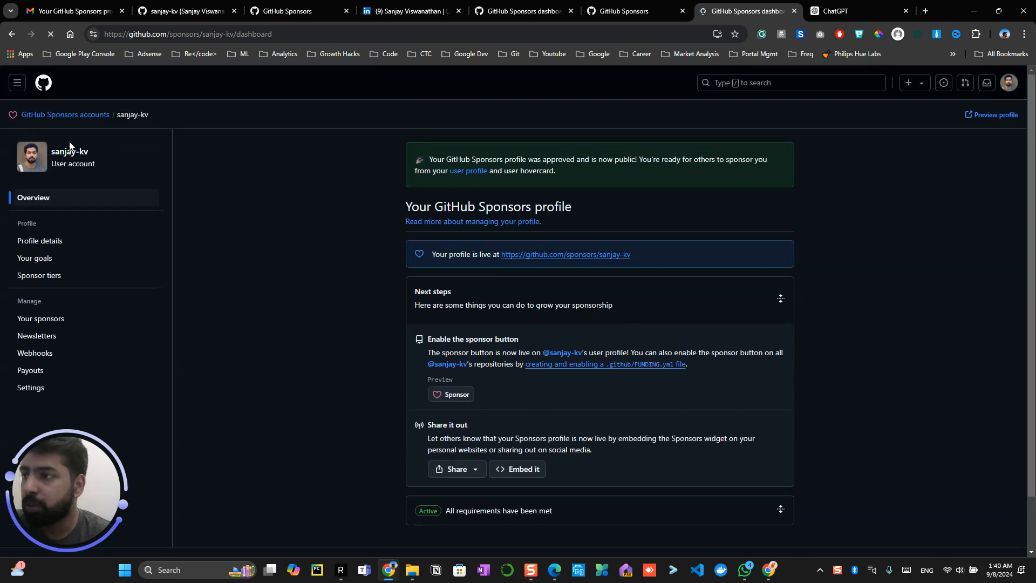
left_click(33, 242)
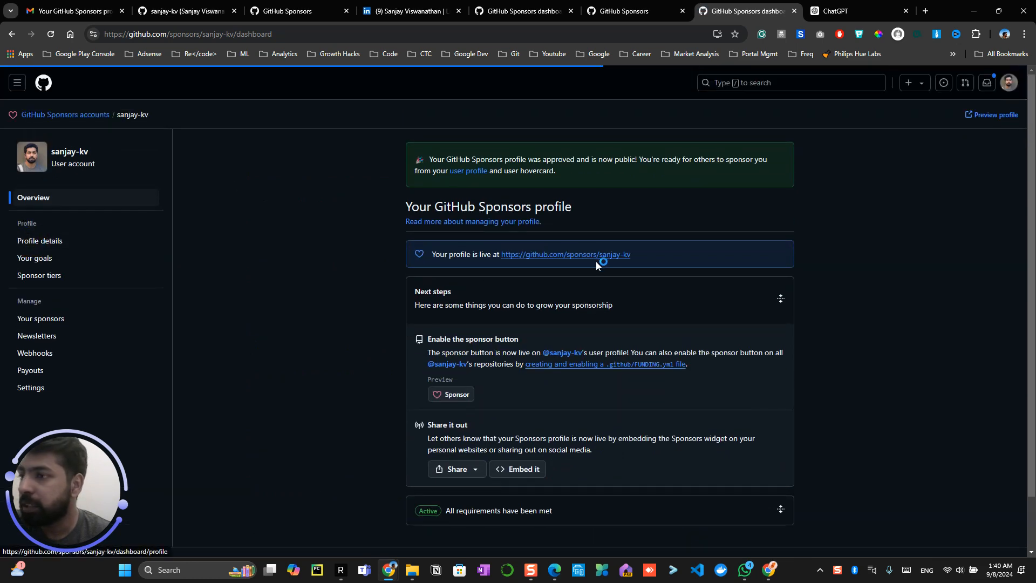
Set Open-source-Practice, recodehive/Stackoverflow-Analysis, girlscript/gssoc-website-new and Semi-supervised-sequence-learning-Project as featured work and update the profile.
scroll(787, 331, "down", 7)
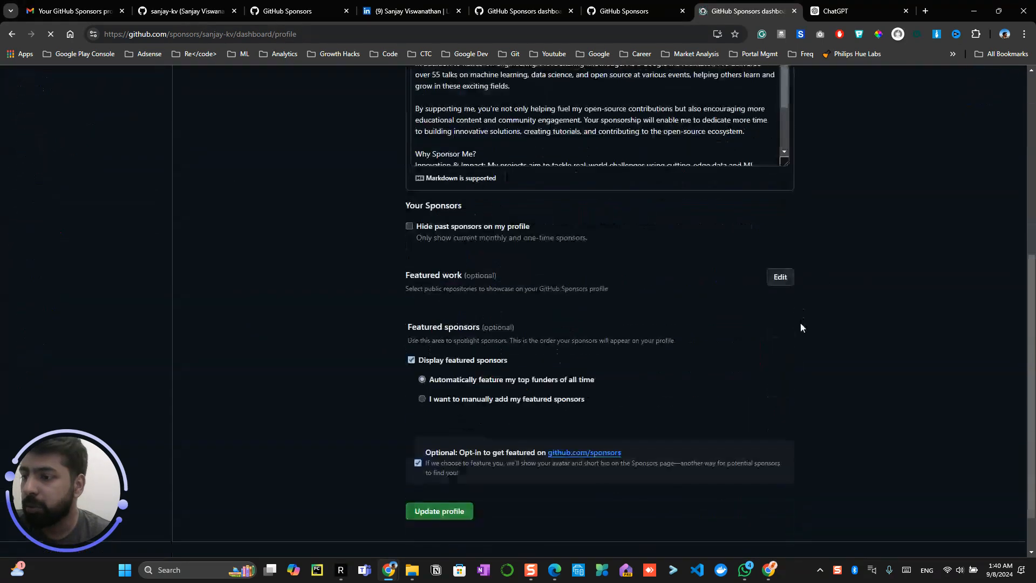
left_click(786, 225)
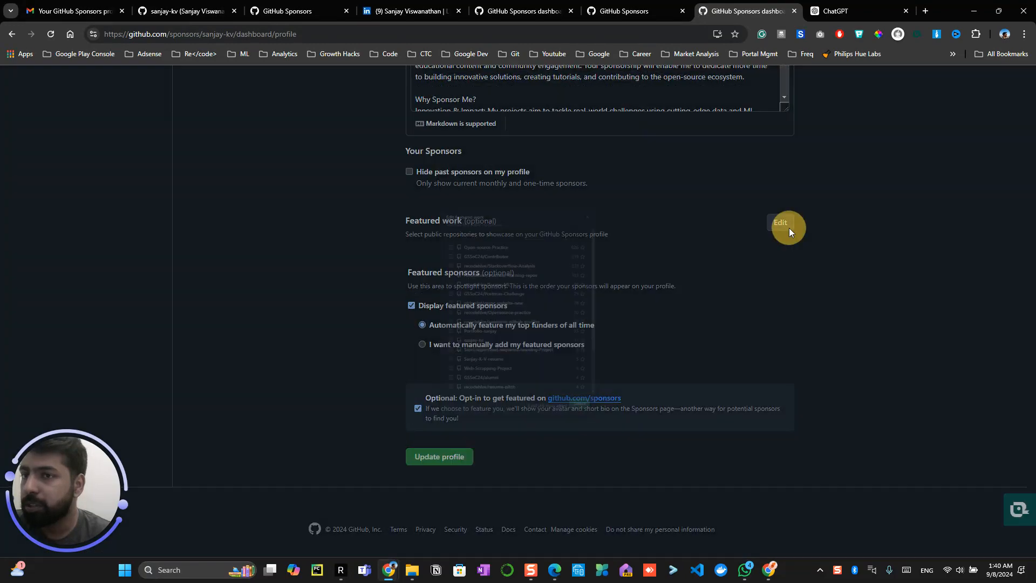
left_click(404, 204)
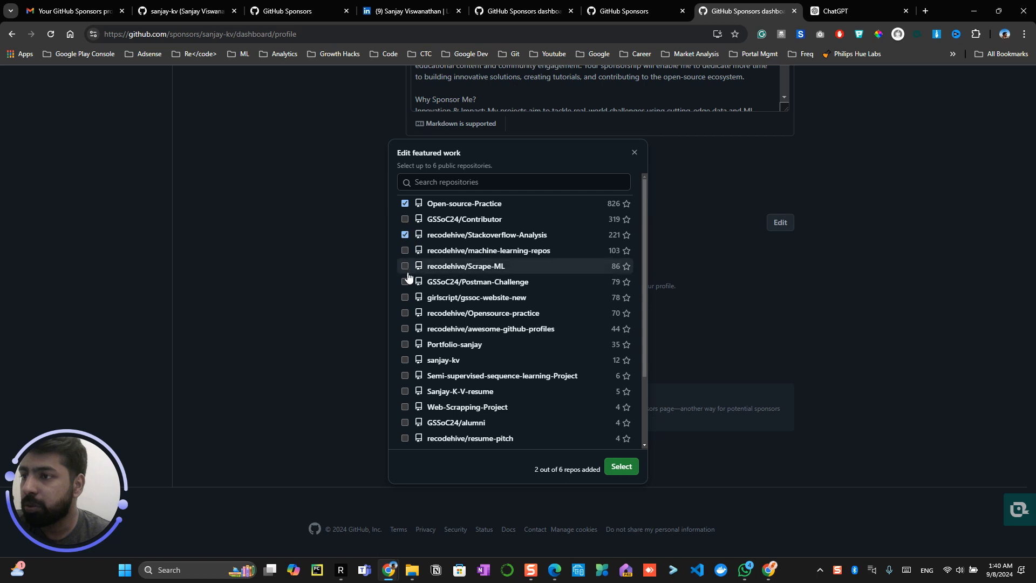
left_click(405, 297)
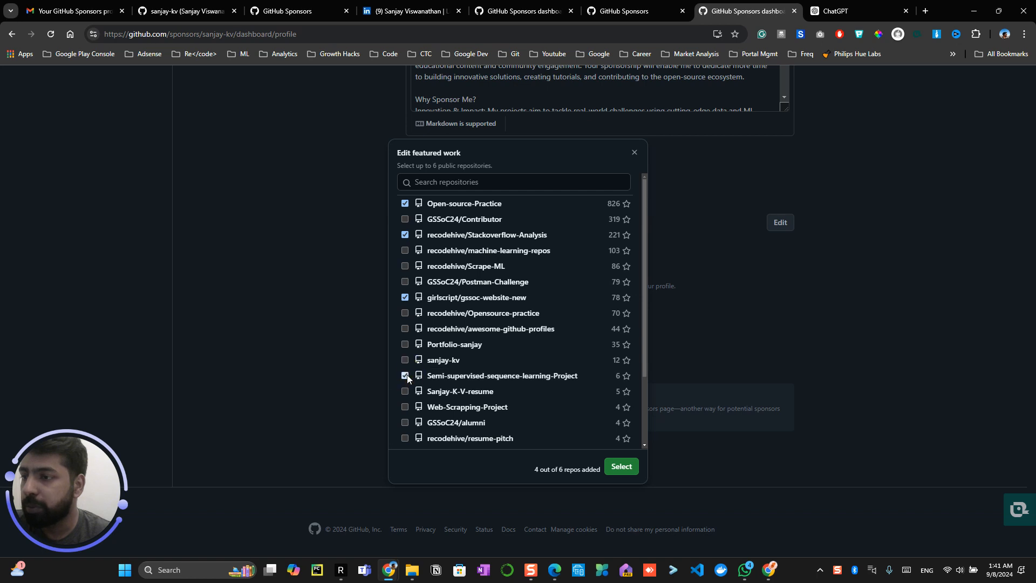
left_click(625, 468)
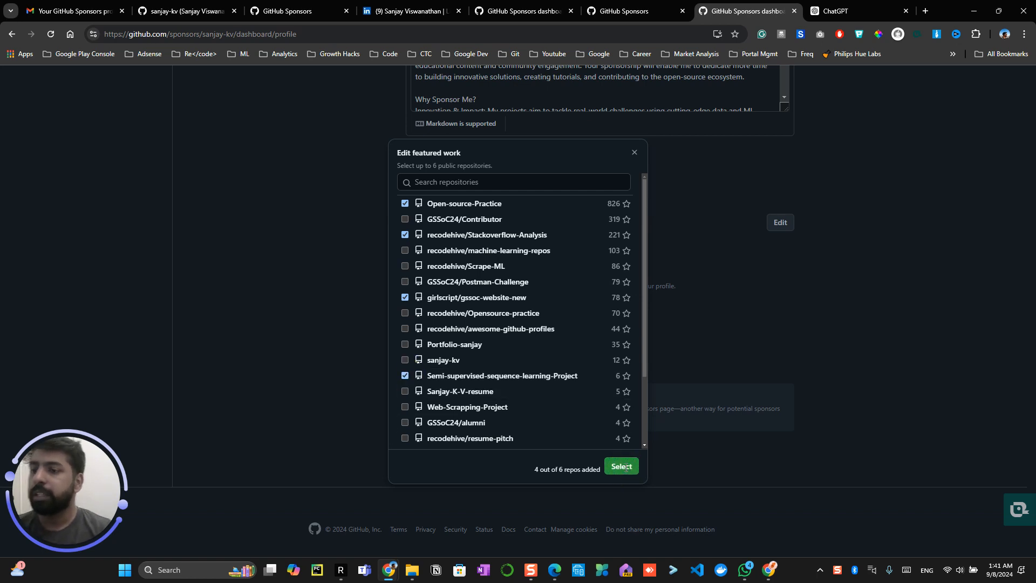
scroll(573, 419, "down", 3)
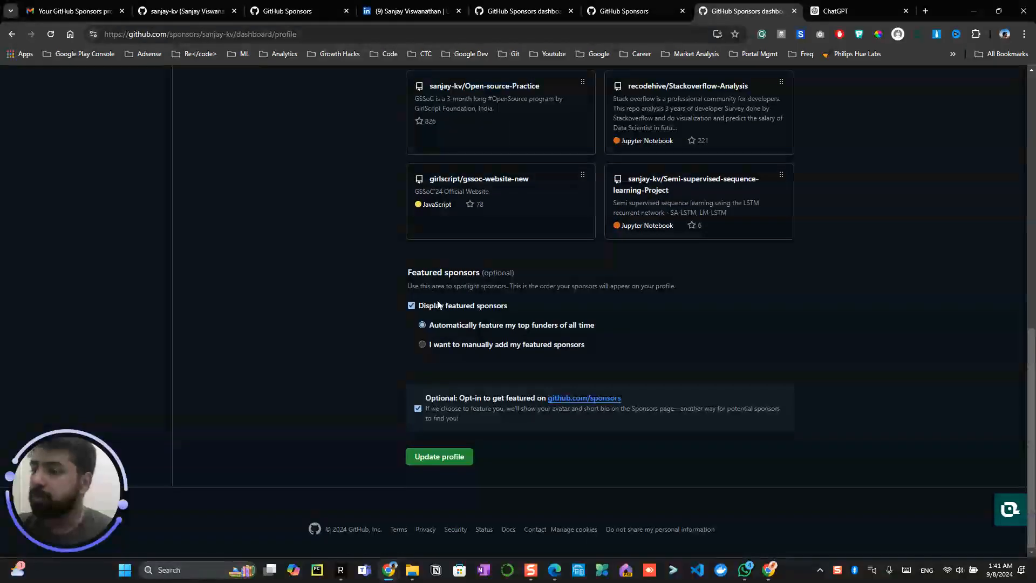
left_click(446, 459)
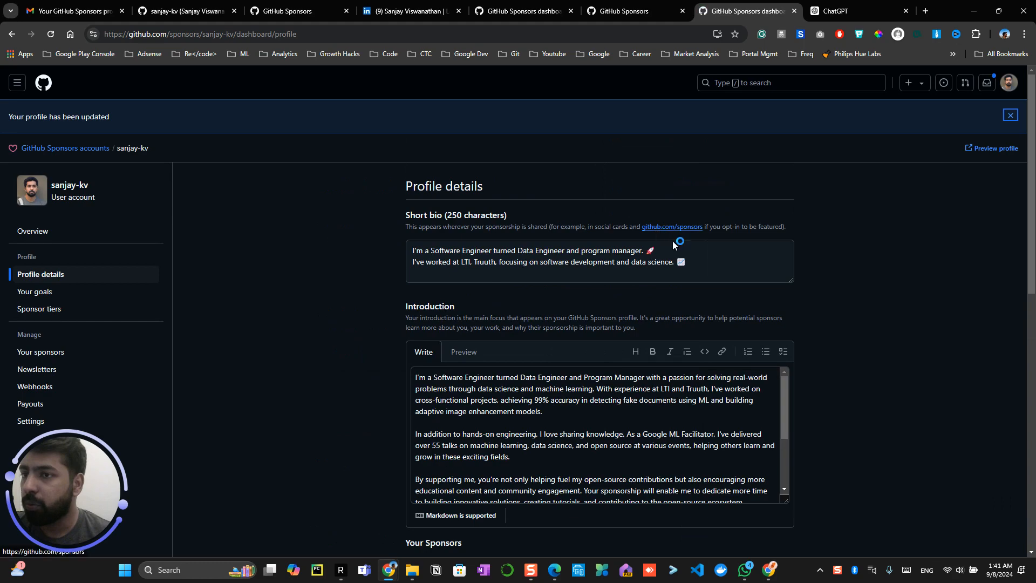
Review the saved profile details, then preview the public profile and check its Featured work section.
scroll(664, 248, "down", 10)
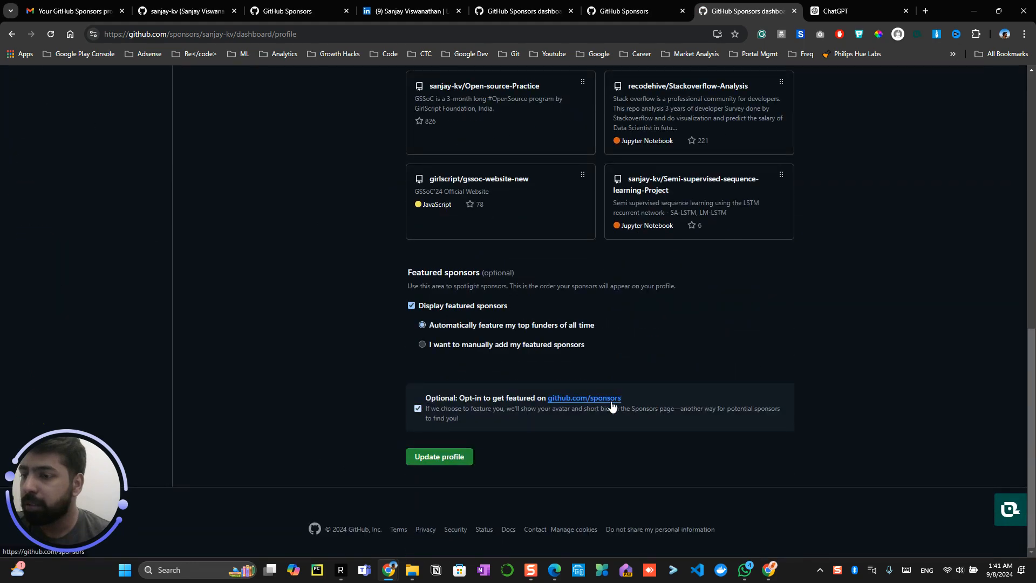
scroll(611, 370, "up", 10)
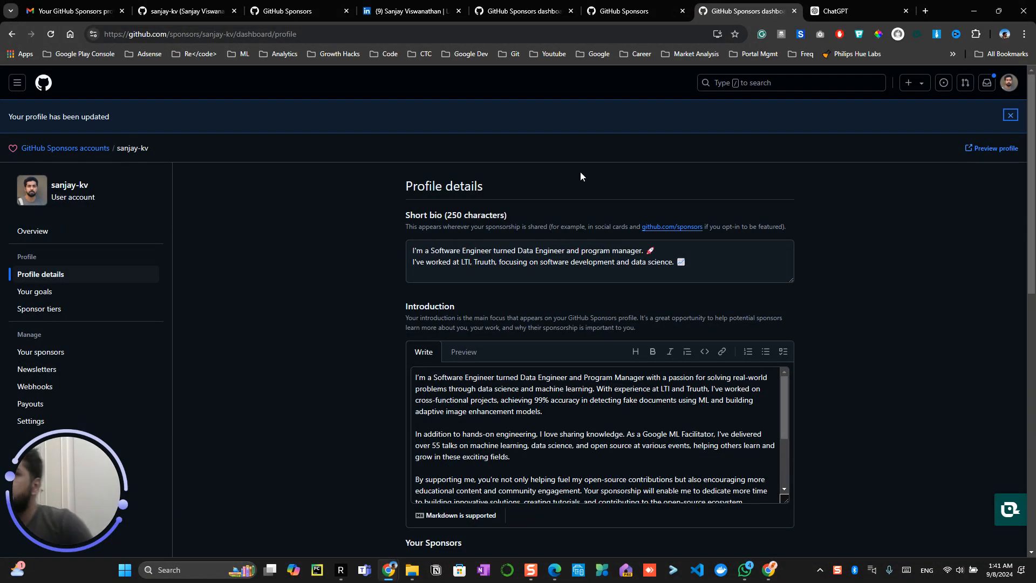
left_click(981, 152)
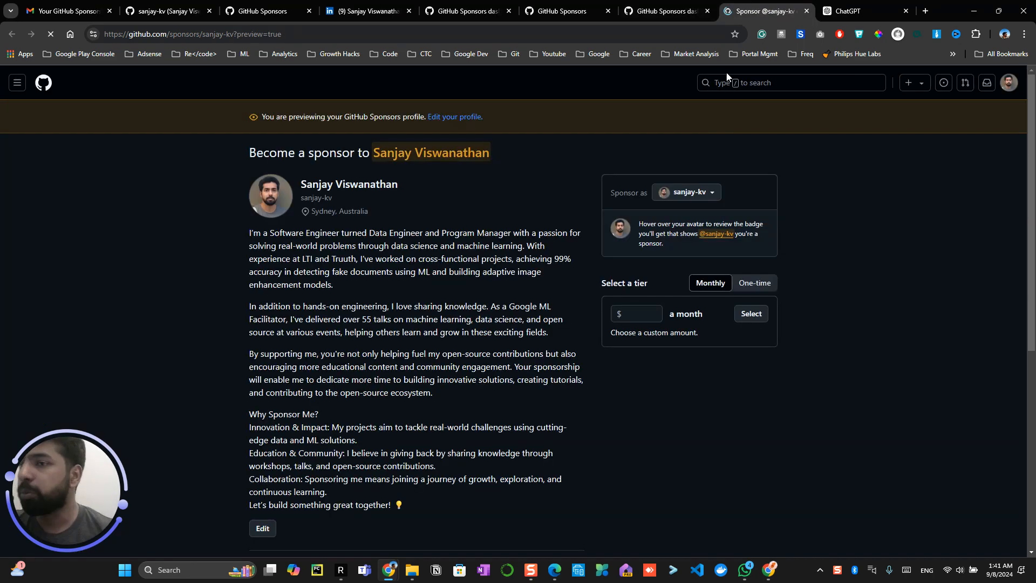
scroll(705, 291, "down", 6)
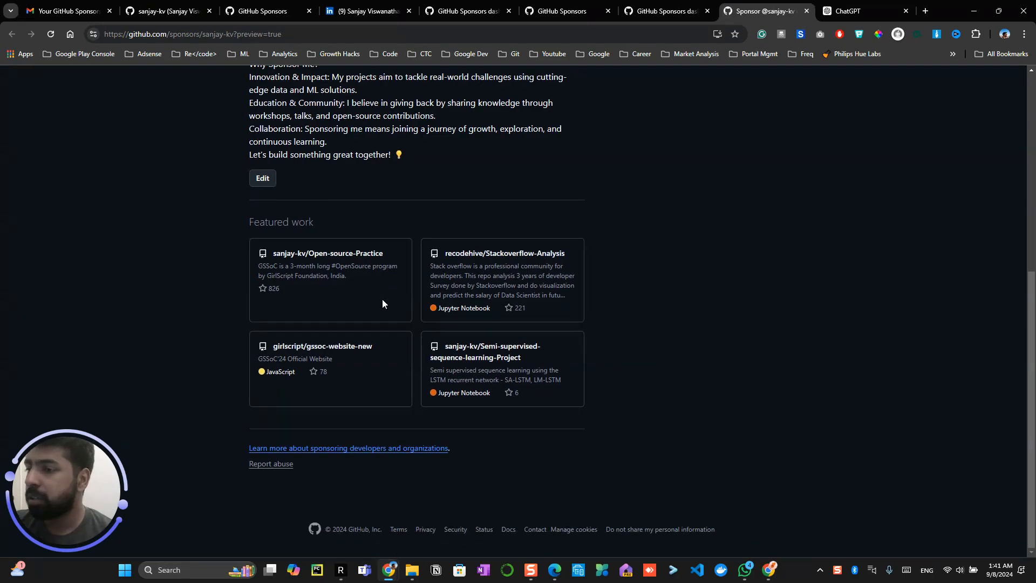
scroll(382, 299, "up", 5)
Start a new goal on the Sponsors dashboard based on sponsorships a month, with a monthly target of $100.
left_click(666, 11)
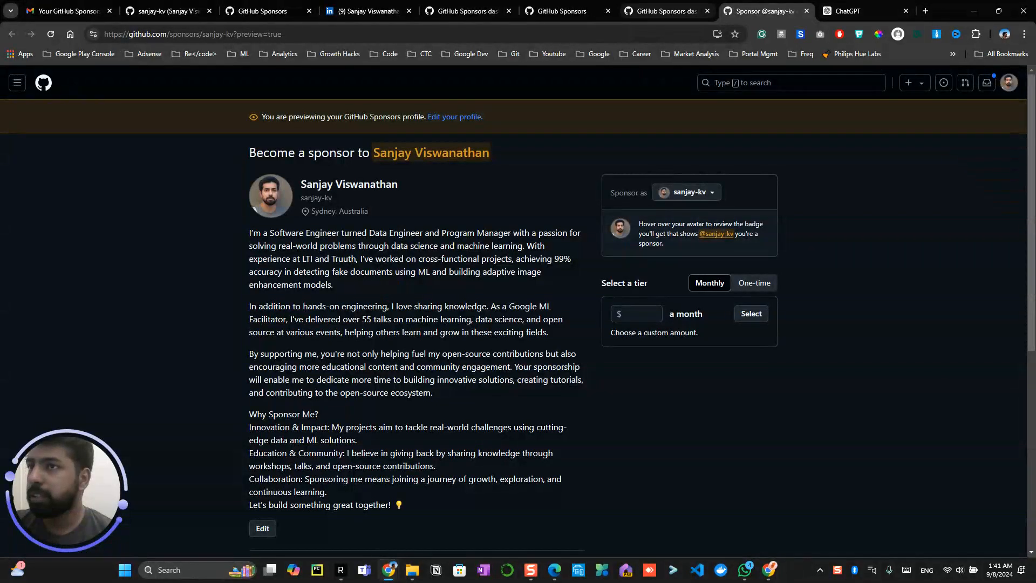
left_click(81, 289)
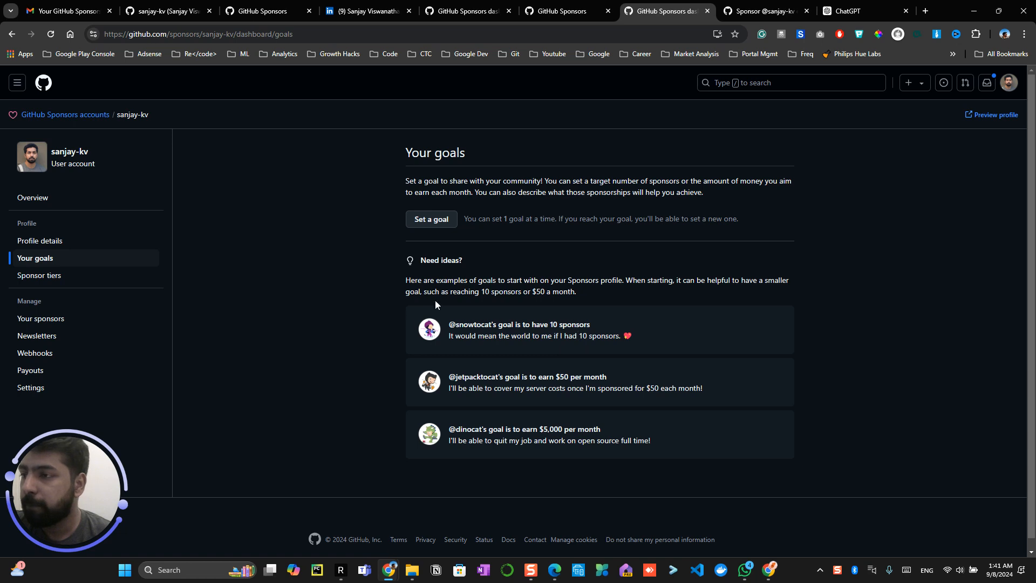
left_click(443, 228)
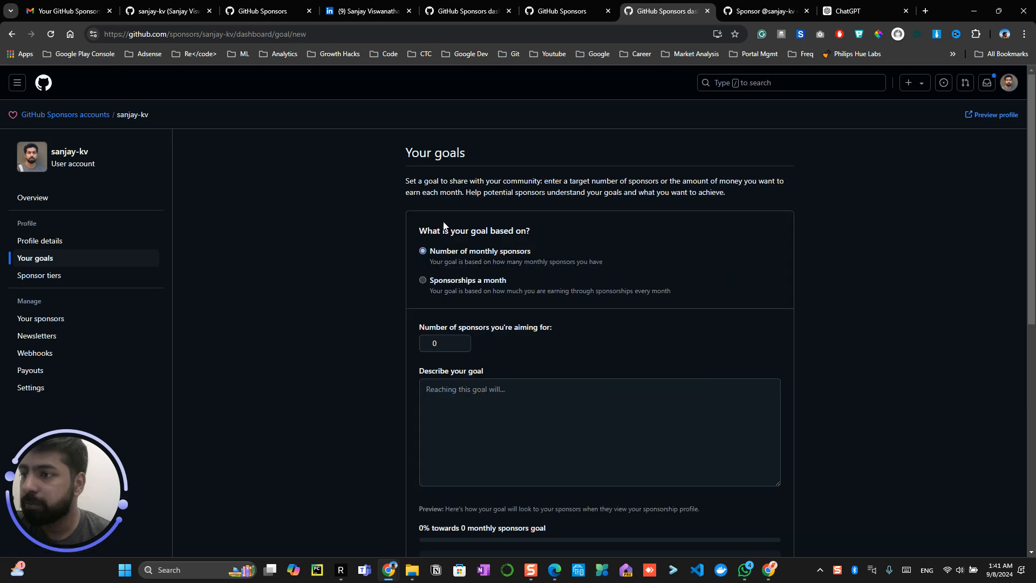
left_click(469, 281)
left_click(441, 345)
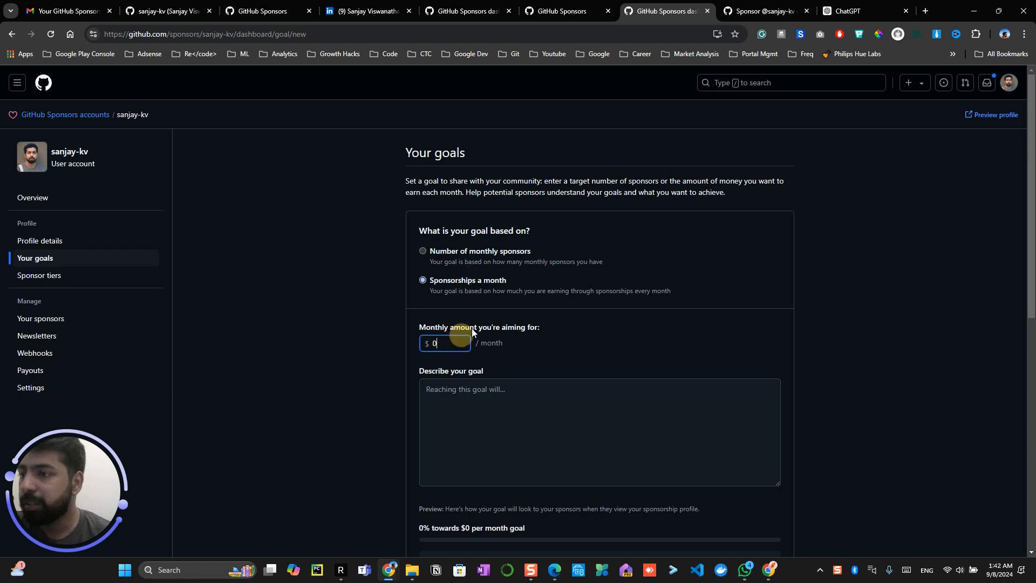
key("BackSpace")
type("100")
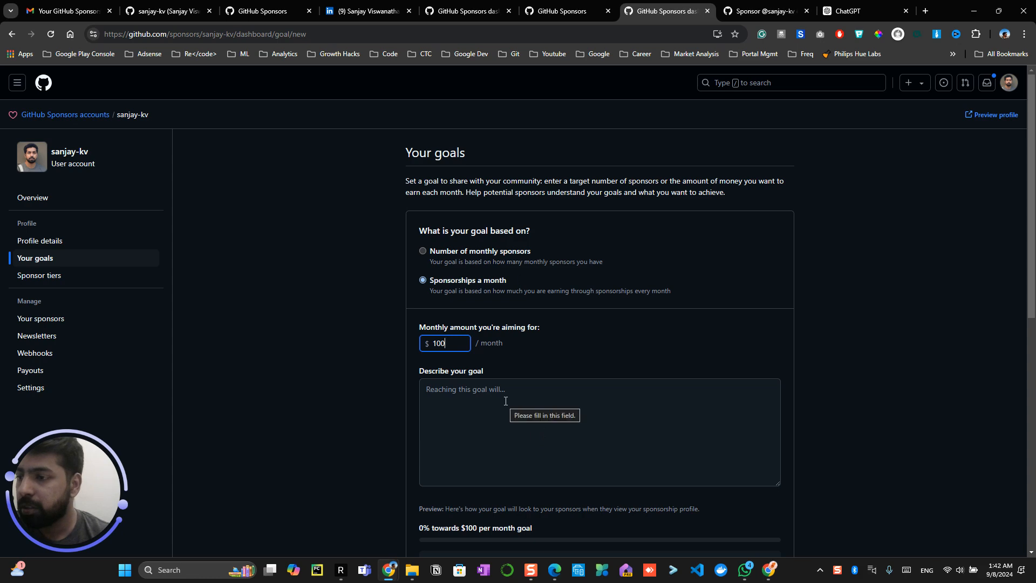
scroll(506, 401, "down", 2)
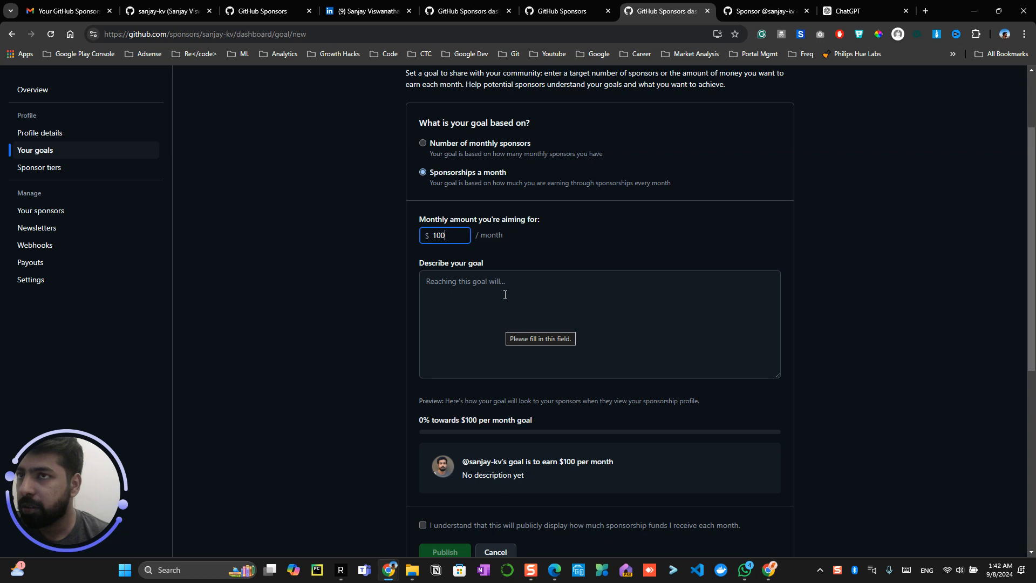
Take the description field's label from the goal form and send ChatGPT the prompt "Describe your goal on monthly sponsership".
left_click(850, 11)
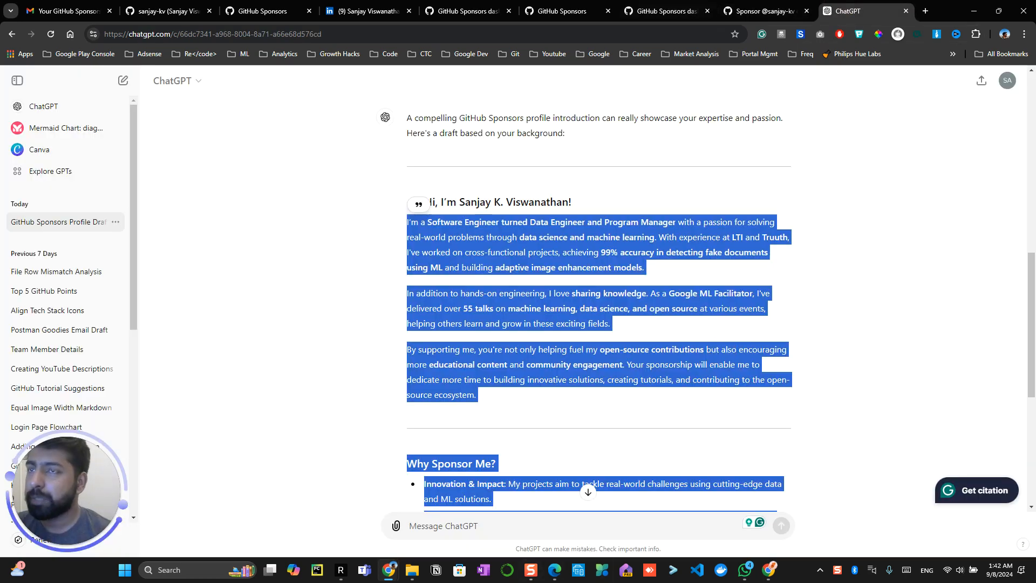
left_click(666, 11)
left_click_drag(499, 263, 436, 265)
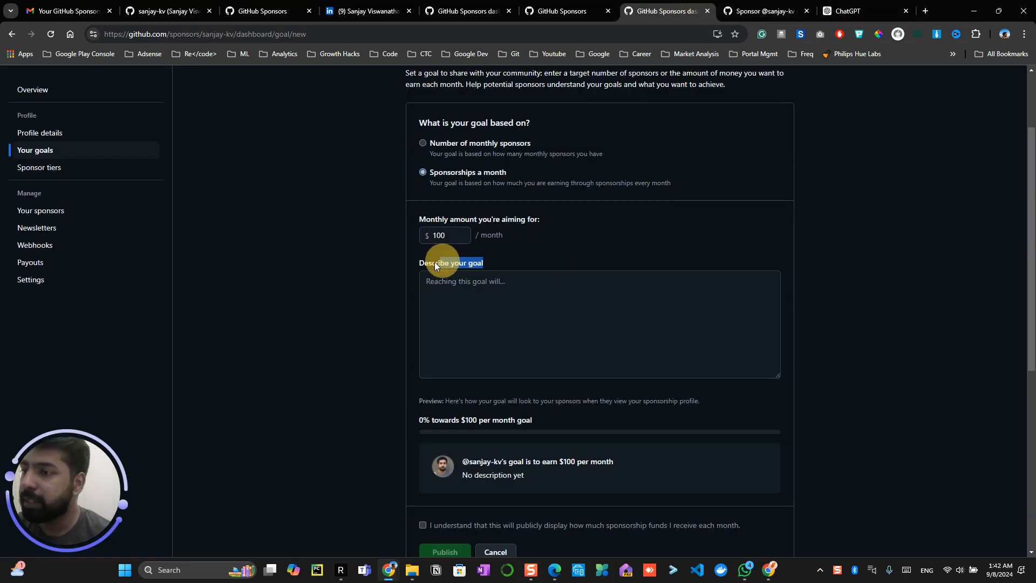
left_click(850, 10)
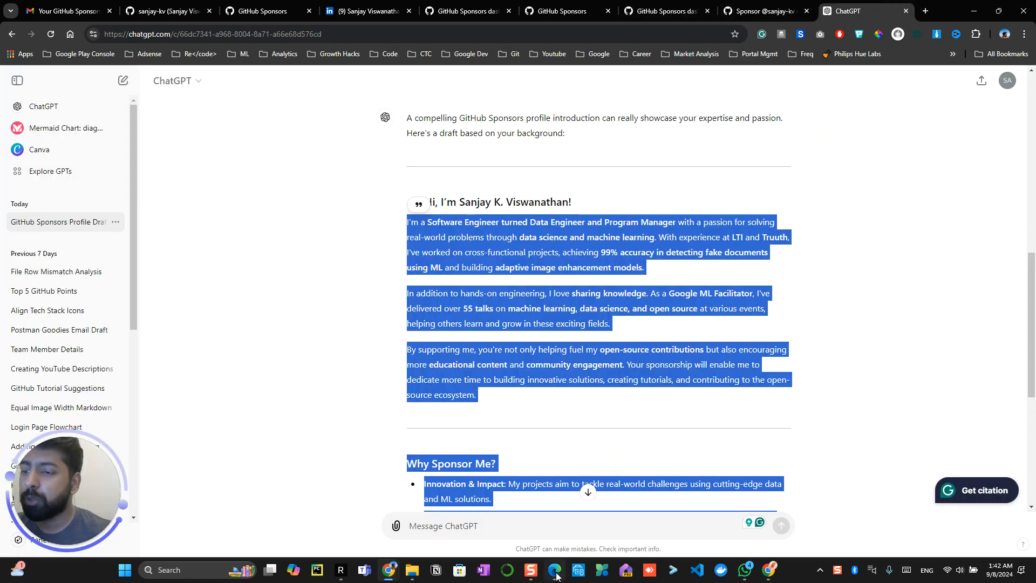
left_click(562, 533)
type("Describe your goal")
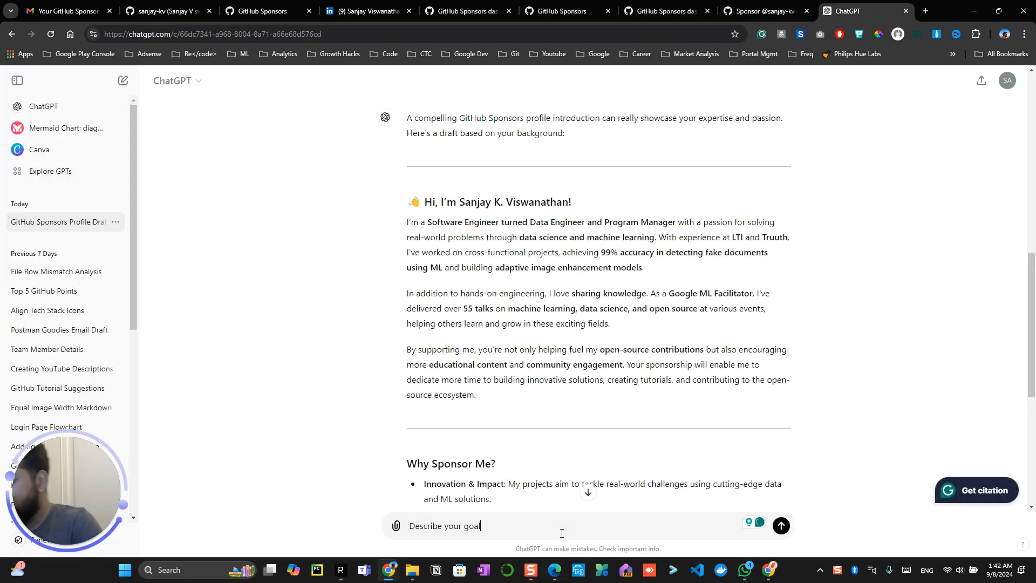
type("on mon")
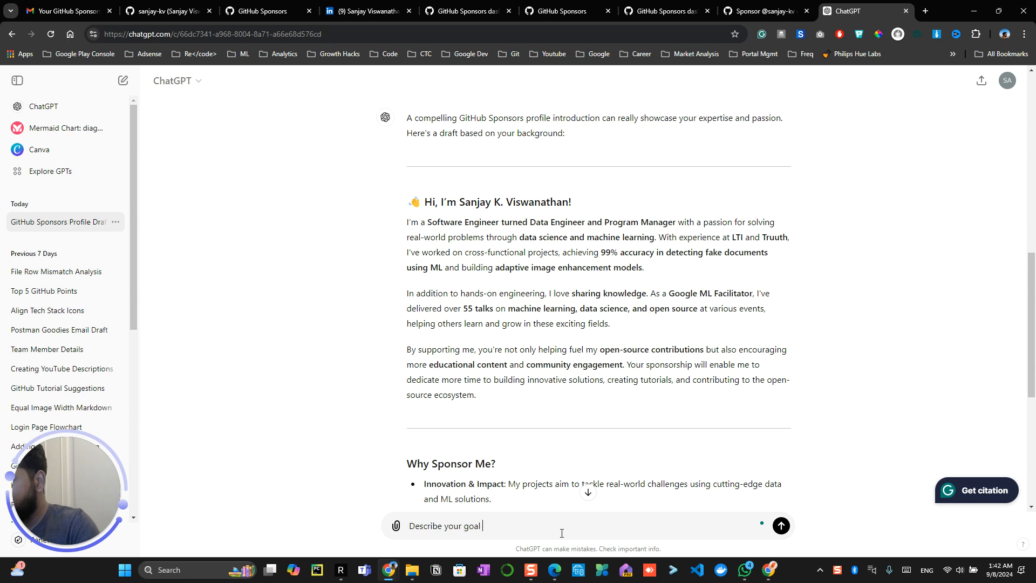
type("thly sponsr")
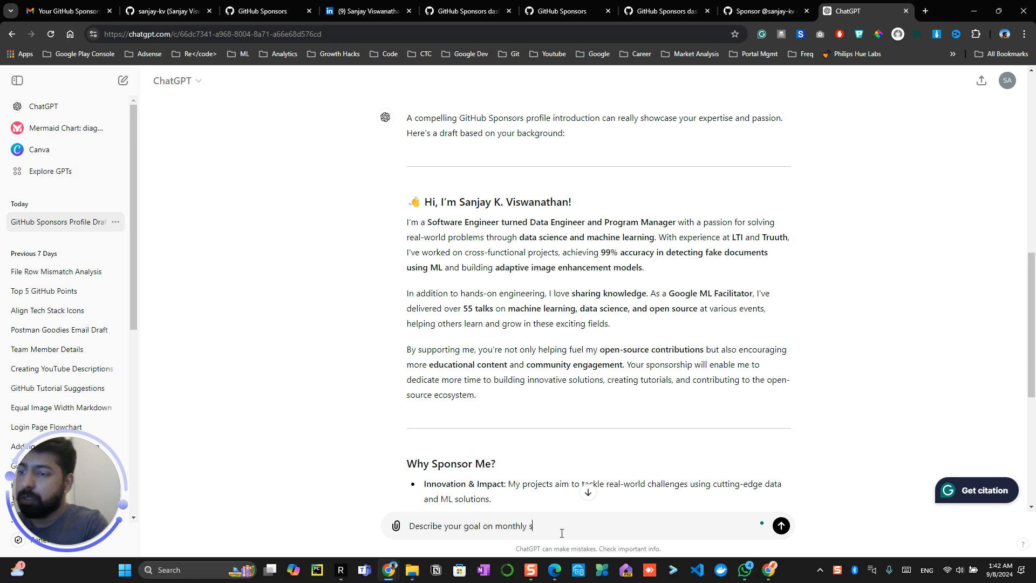
type("ership")
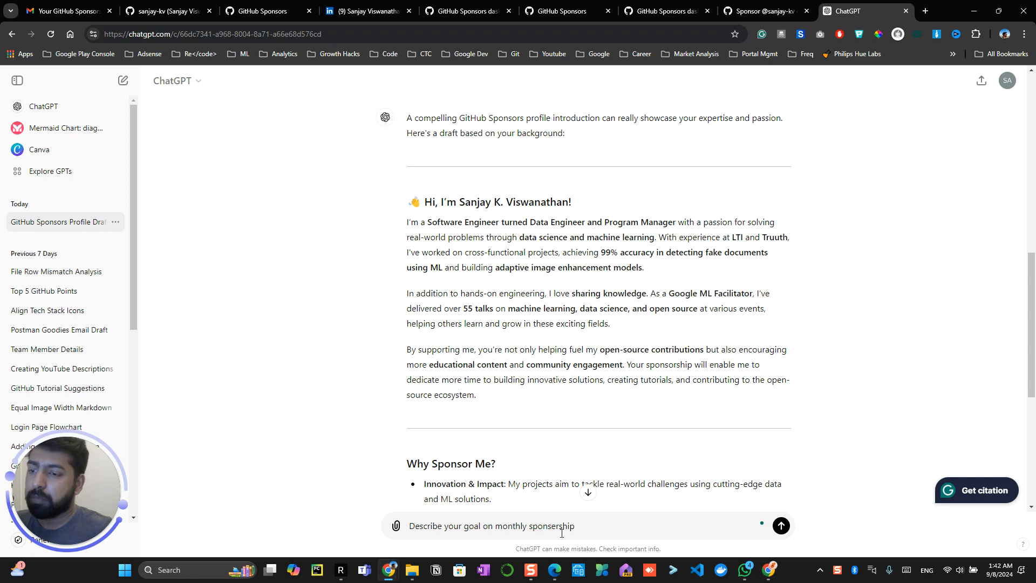
key("Return")
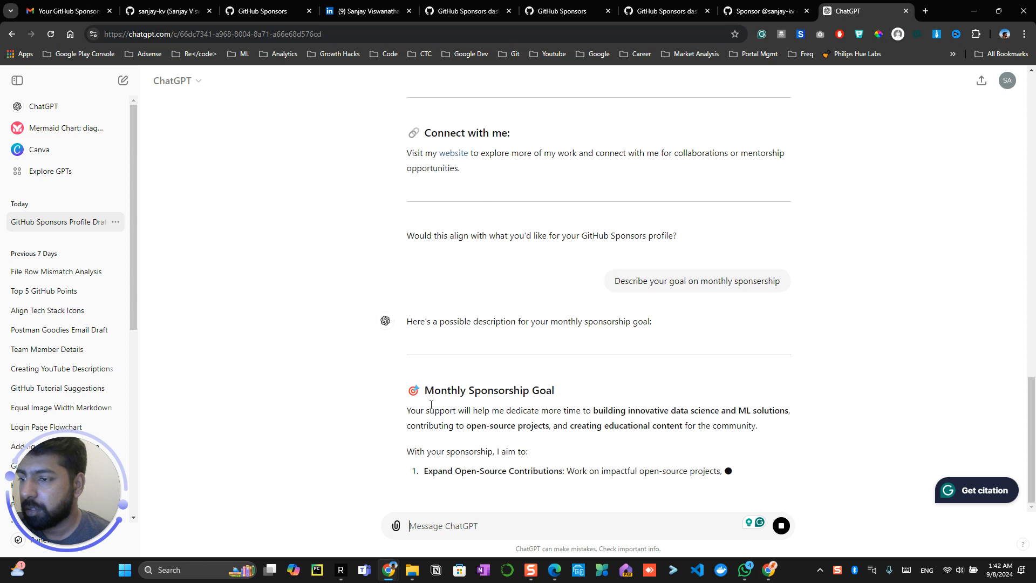
Copy the opening paragraph of ChatGPT's Monthly Sponsorship Goal draft into the goal description on the Sponsors dashboard.
scroll(447, 424, "up", 1)
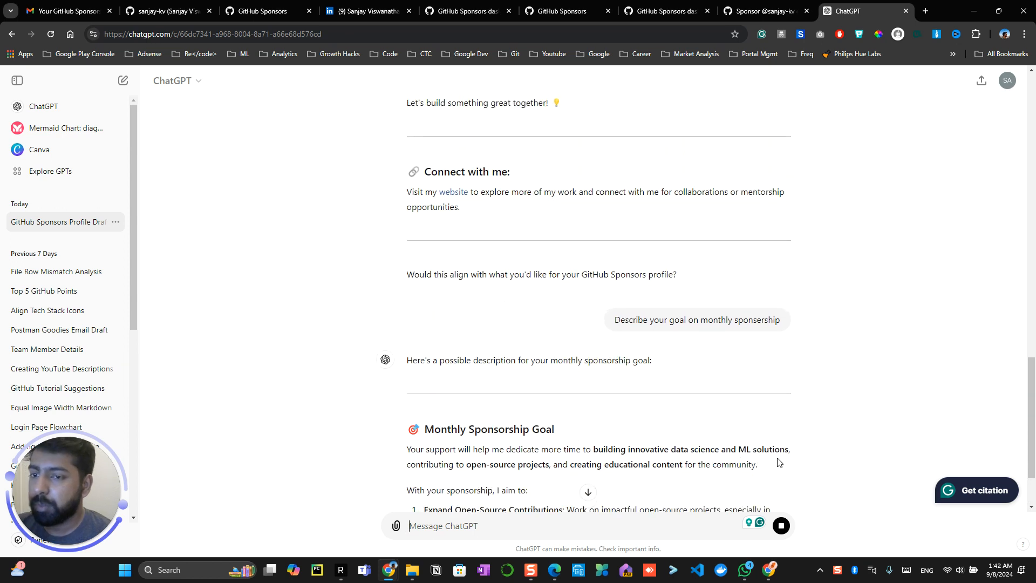
left_click_drag(758, 466, 406, 452)
key("ctrl+c")
left_click(690, 5)
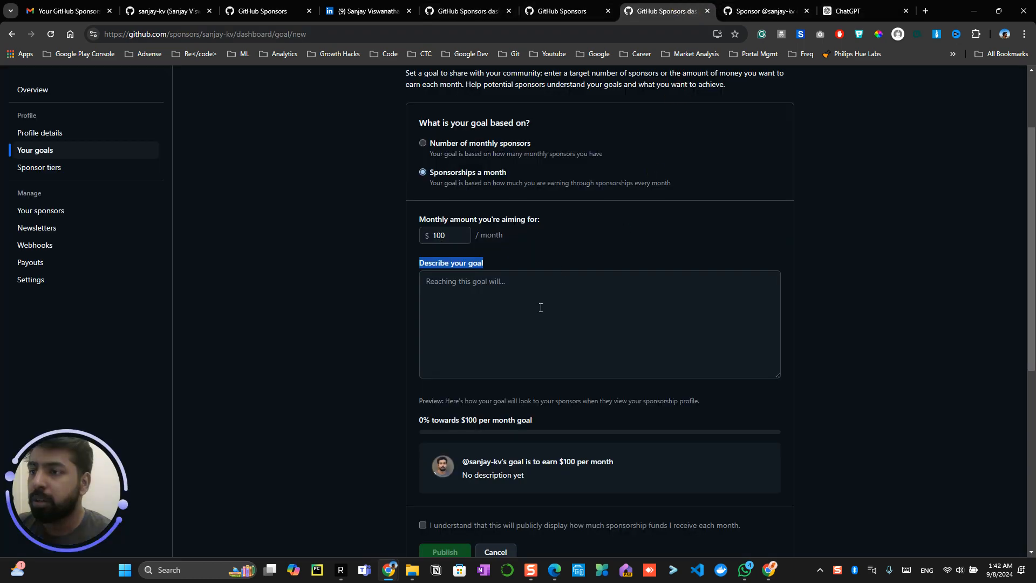
left_click(541, 308)
key("ctrl+v")
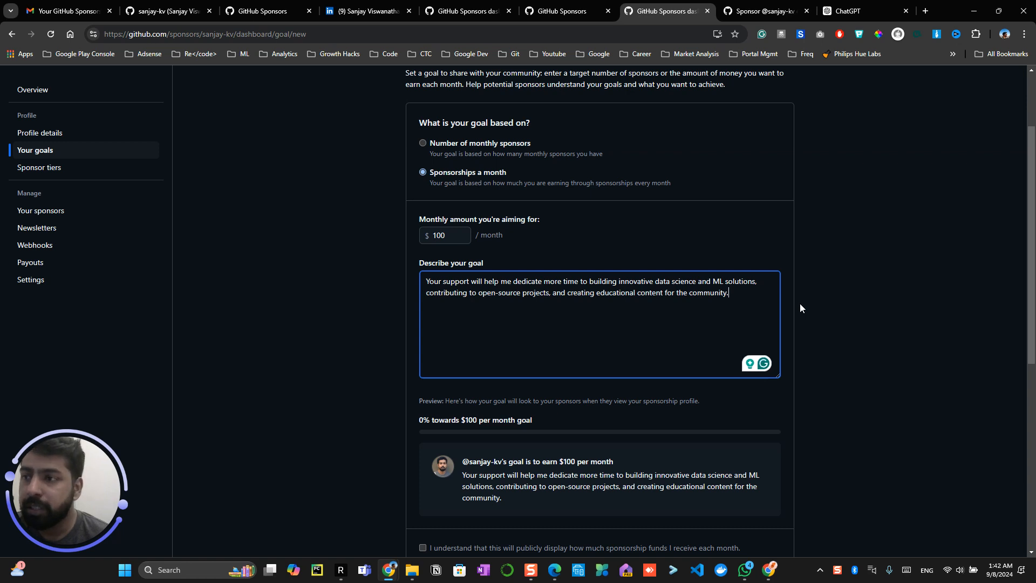
Acknowledge that monthly sponsorship funds will be publicly displayed and publish the goal.
scroll(782, 340, "down", 2)
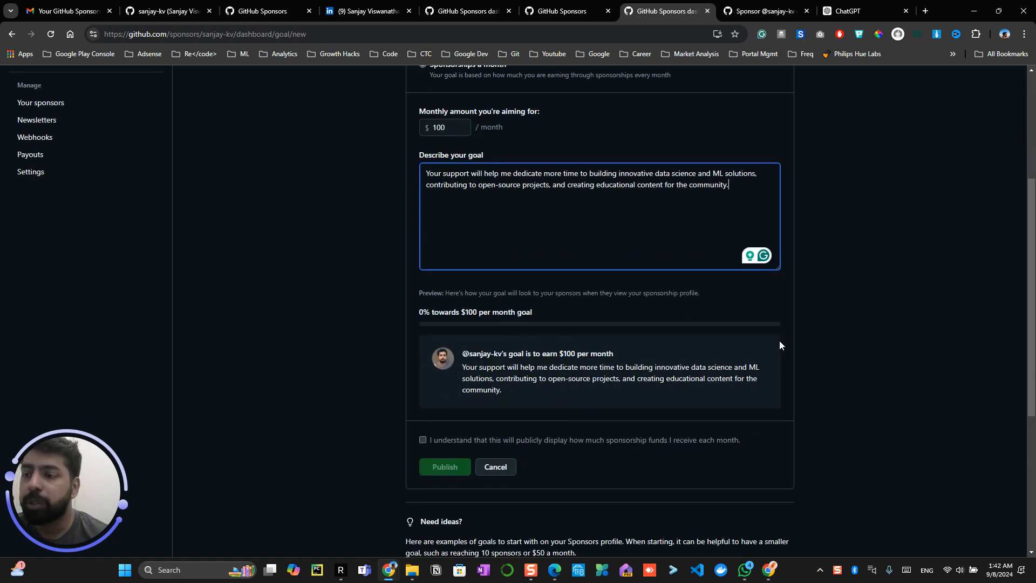
left_click(422, 442)
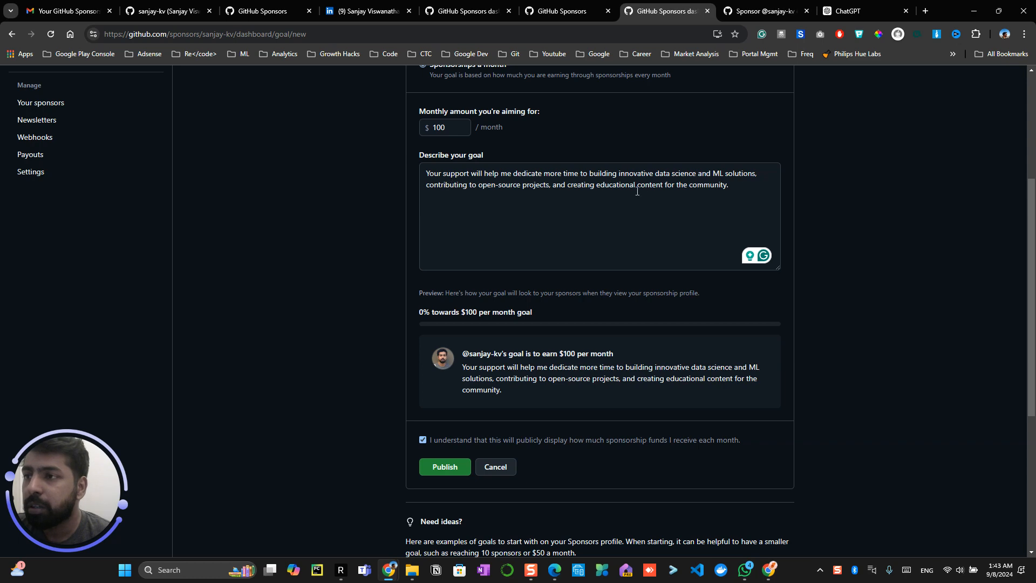
scroll(638, 191, "down", 4)
left_click(435, 253)
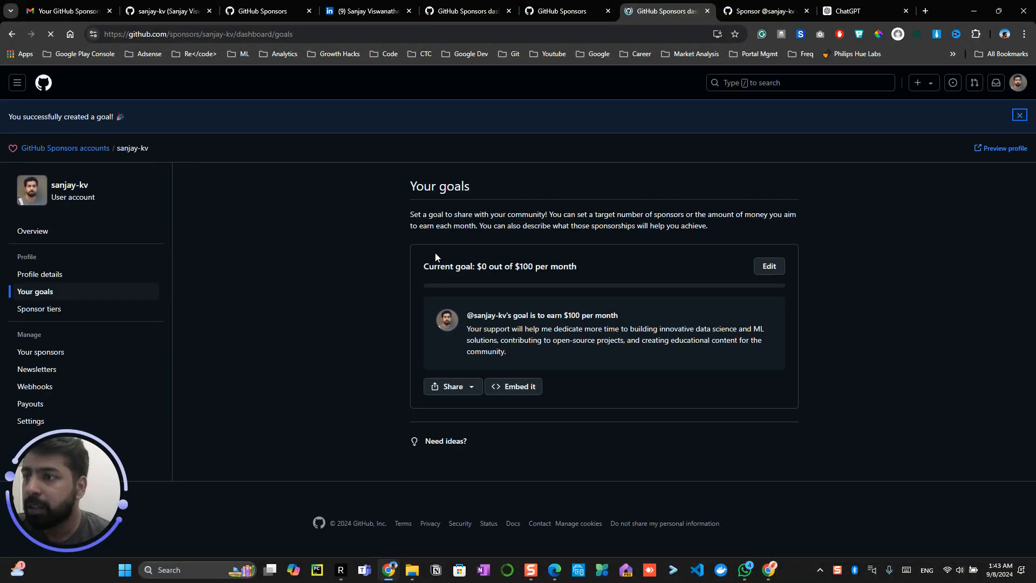
Reload the public Sponsors profile preview and check how the monthly goal is shown.
left_click(761, 11)
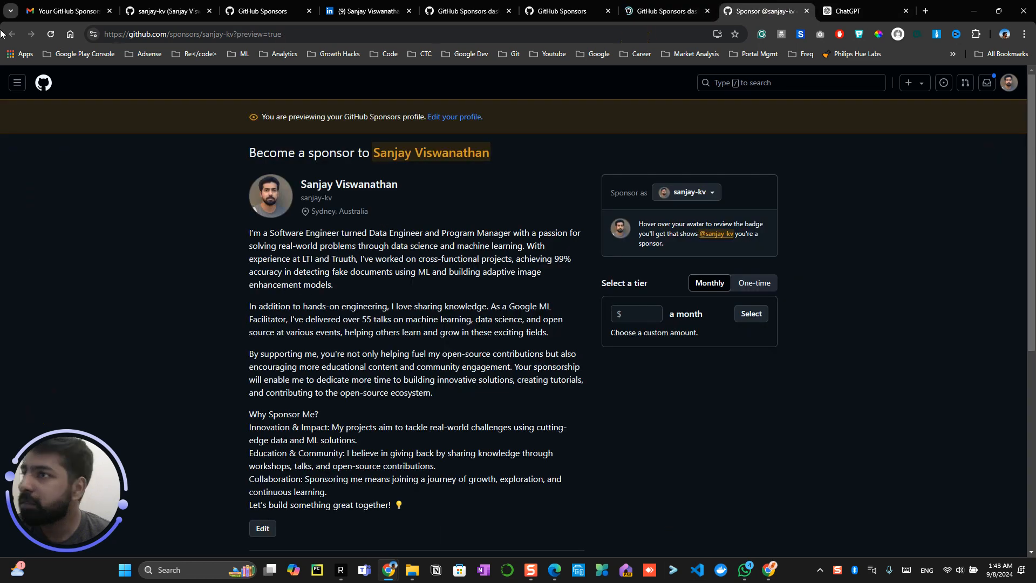
left_click(50, 34)
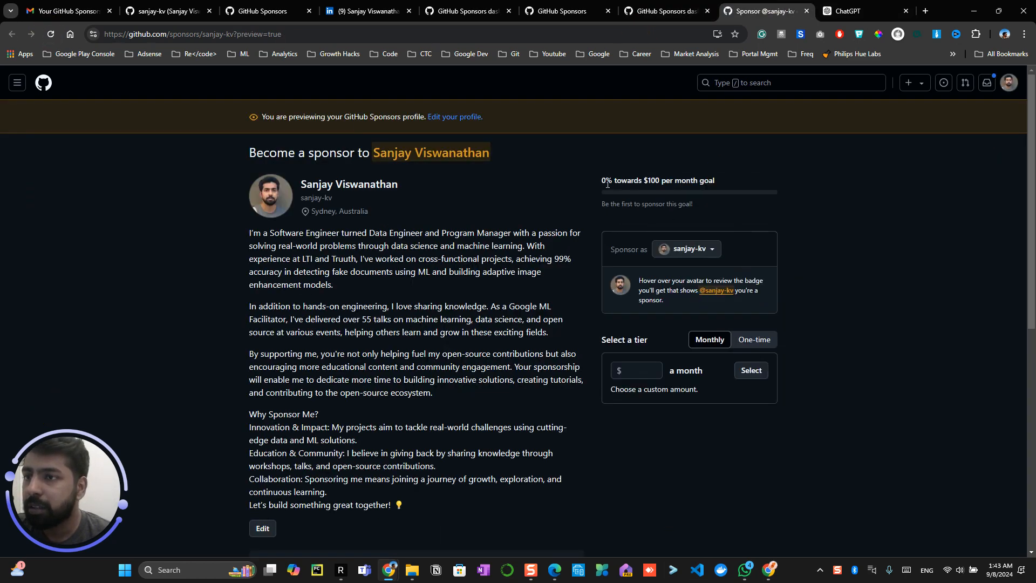
left_click_drag(603, 180, 736, 193)
left_click(803, 225)
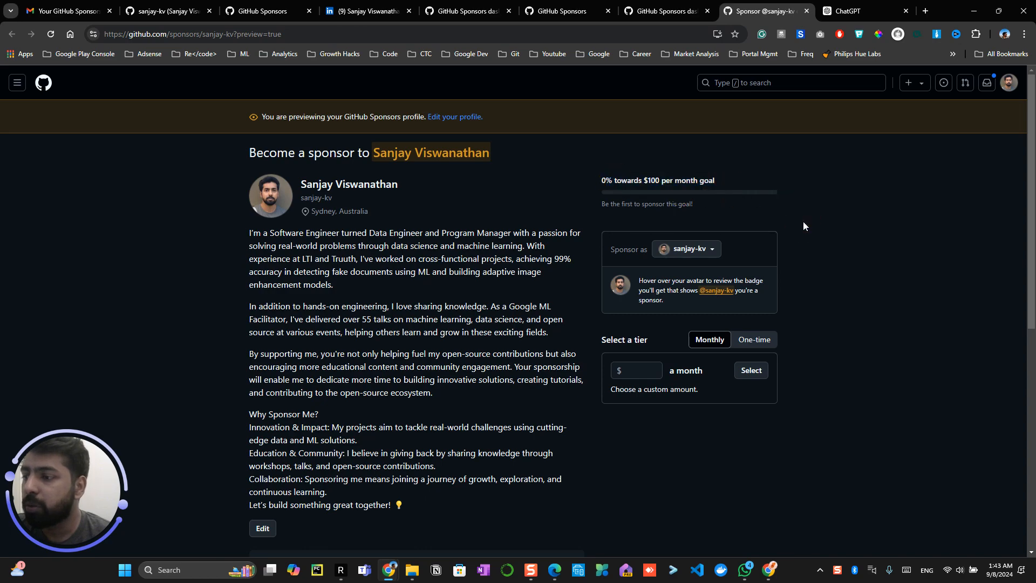
Open the sponsor tiers setup with its recommended rewards on the Sponsors dashboard.
left_click(667, 11)
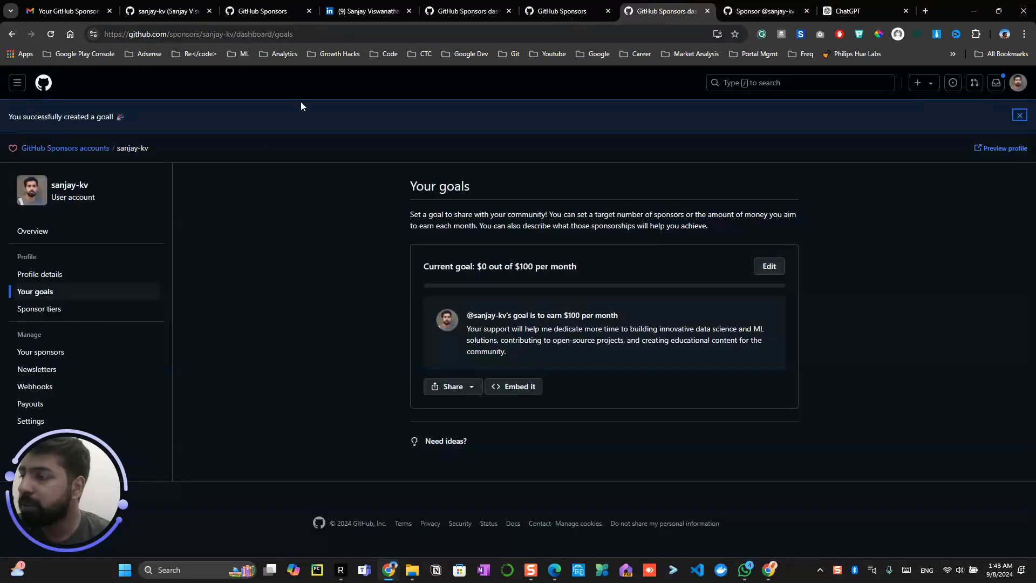
left_click(56, 320)
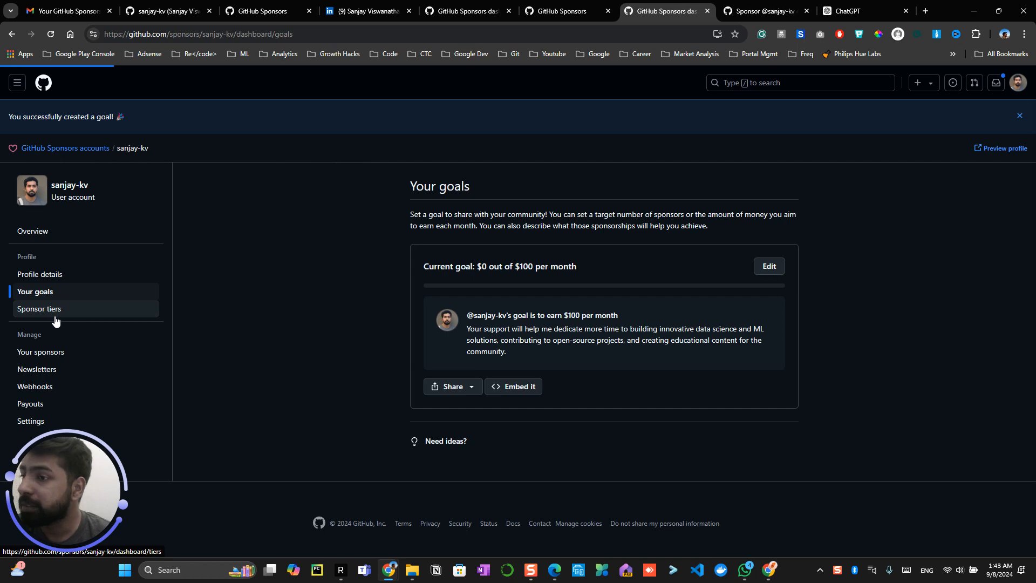
left_click(729, 9)
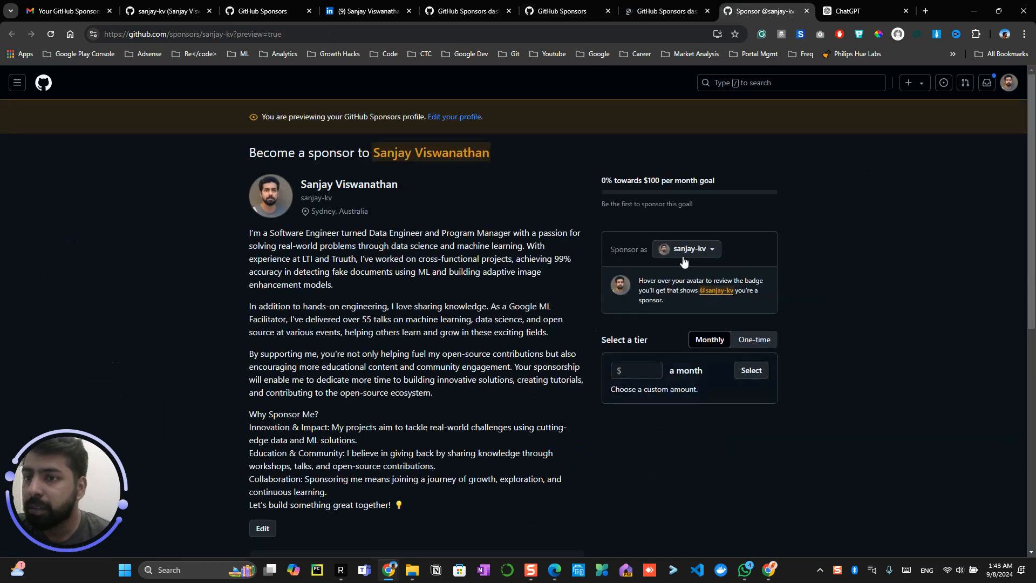
left_click(649, 4)
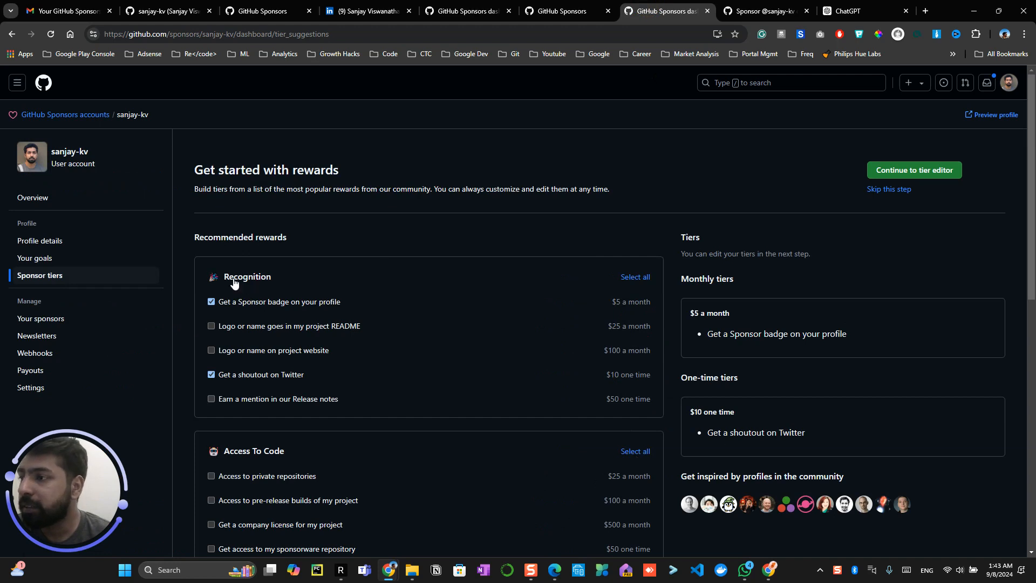
left_click(111, 323)
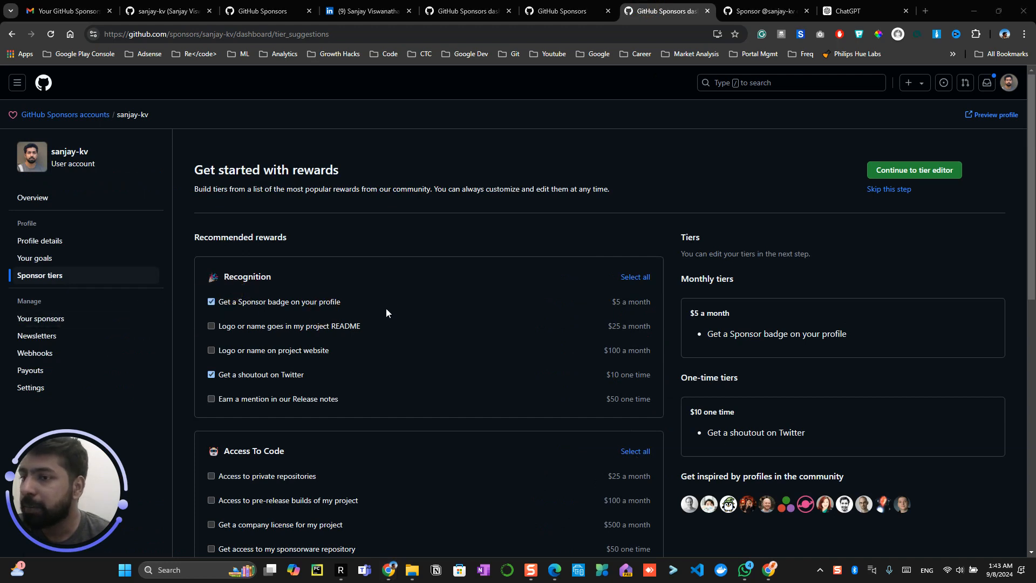
Add the Recognition rewards for a logo or name in the project README, on the project website, and a mention in the Release notes.
left_click(212, 326)
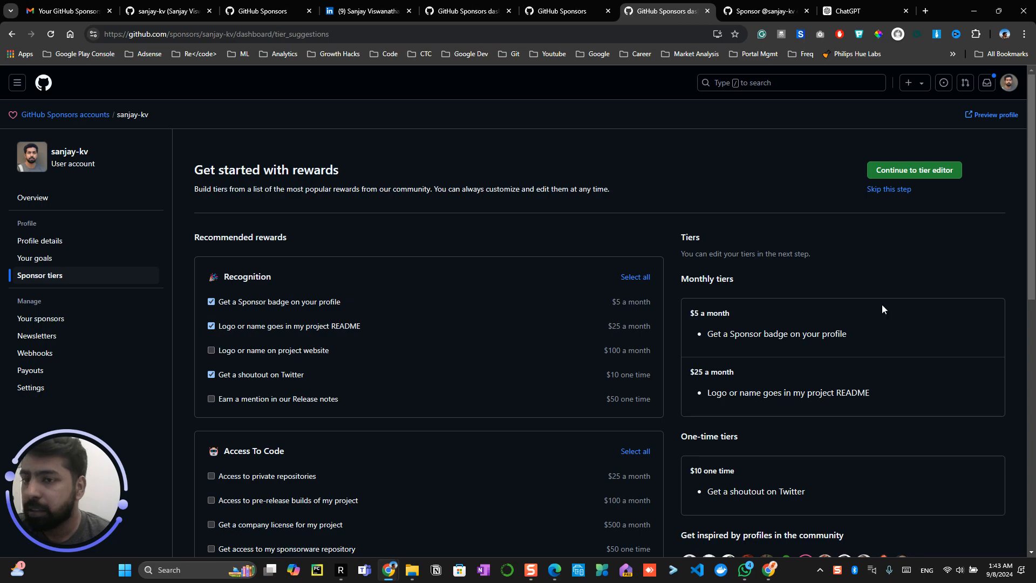
scroll(778, 324, "down", 3)
scroll(779, 342, "up", 3)
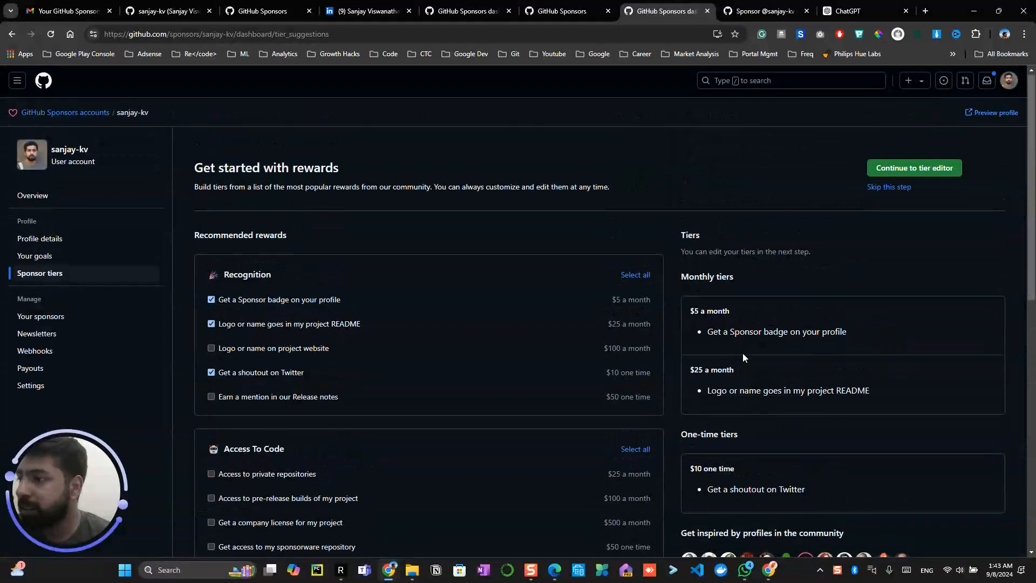
scroll(742, 352, "down", 2)
left_click(211, 243)
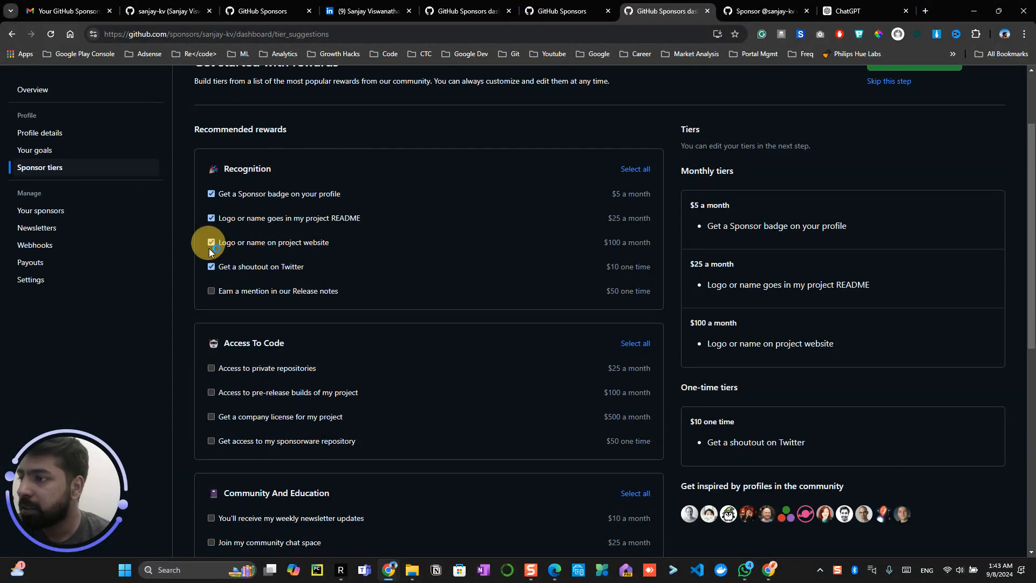
left_click(211, 292)
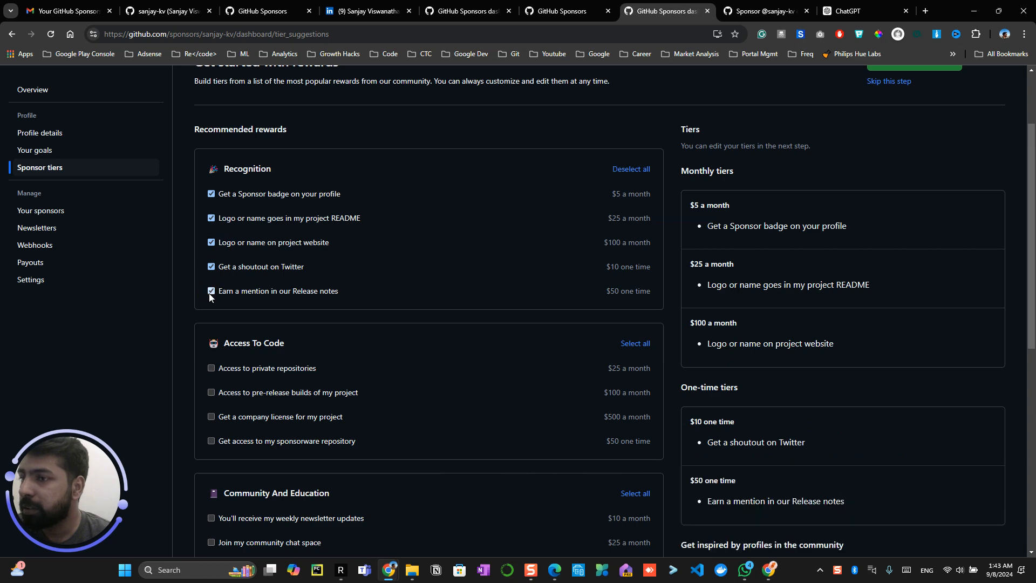
Add the Access To Code rewards for private repositories and pre-release builds of the project.
scroll(212, 297, "down", 2)
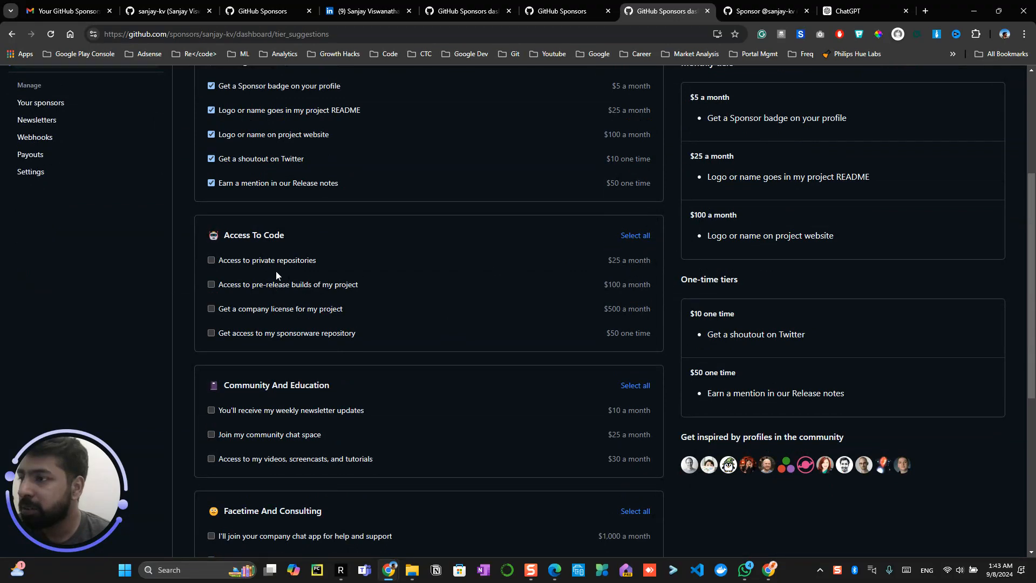
left_click(212, 260)
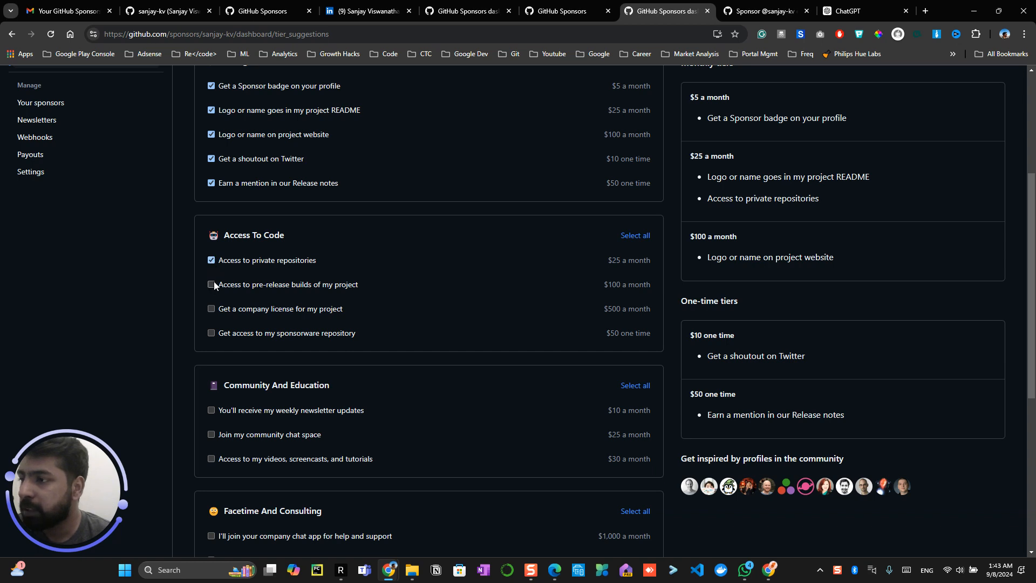
left_click(213, 282)
Add the Community And Education rewards for weekly newsletter updates and joining the community chat space.
scroll(233, 313, "down", 2)
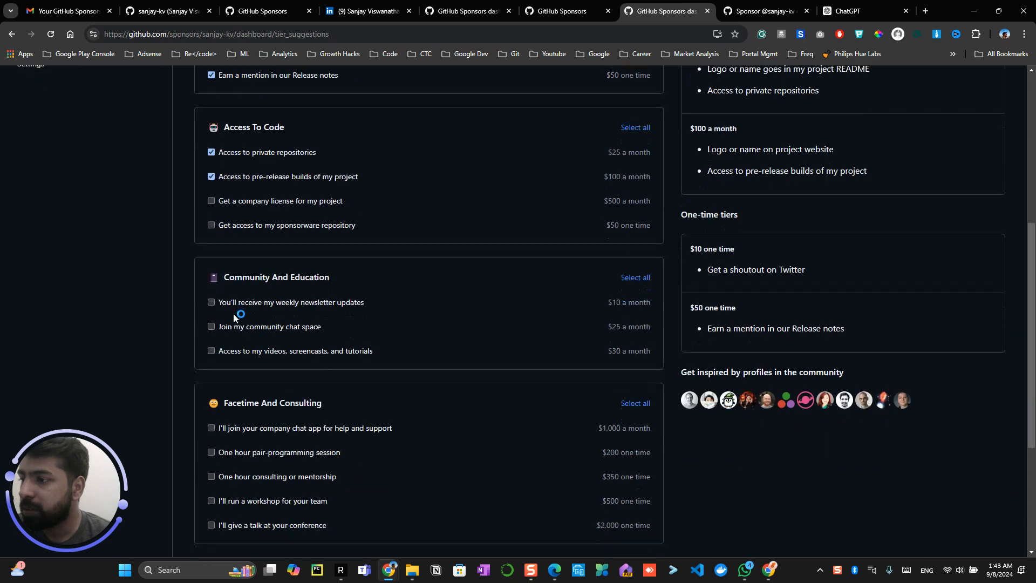
left_click(211, 302)
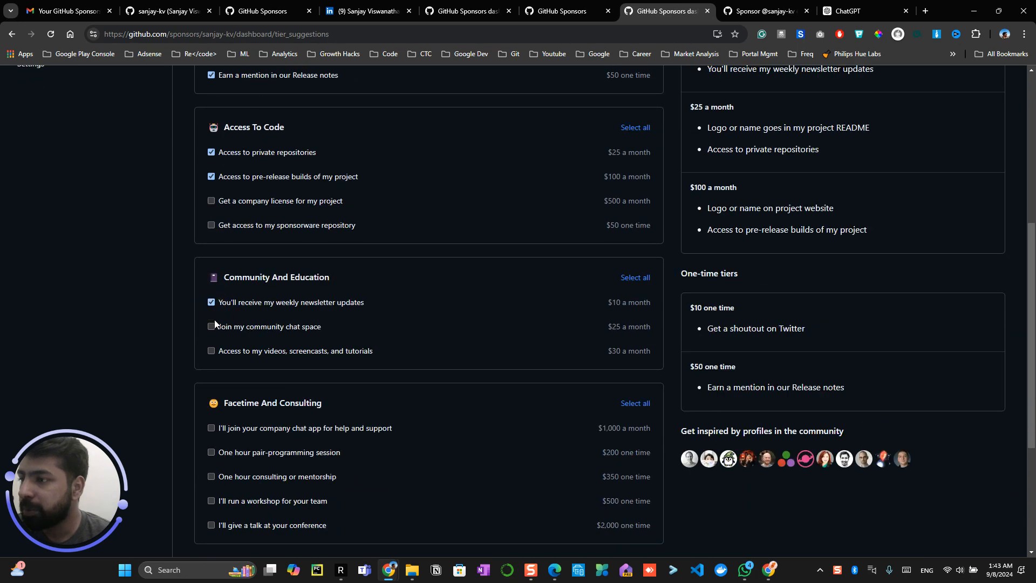
left_click(212, 326)
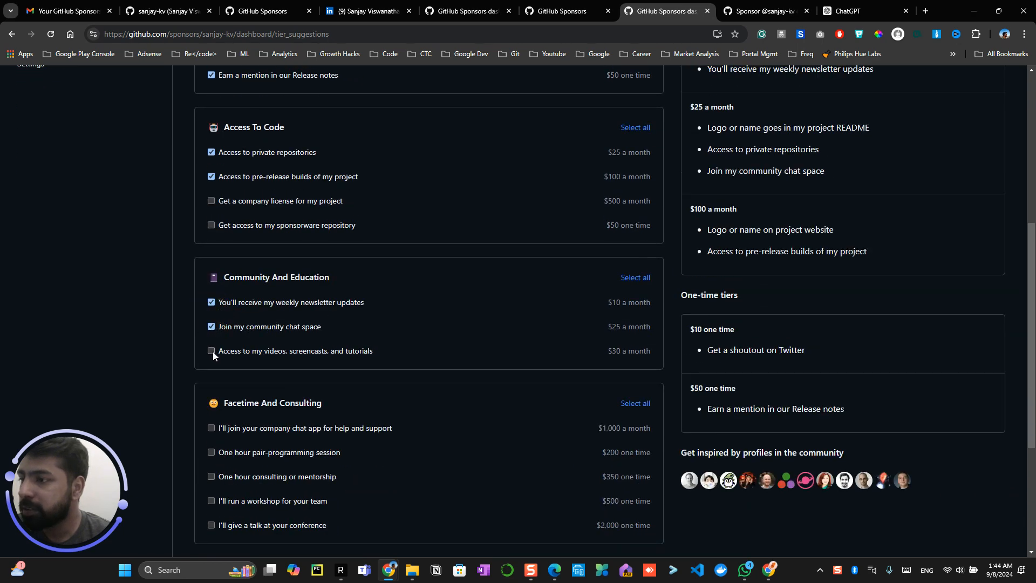
left_click(212, 351)
scroll(214, 351, "down", 3)
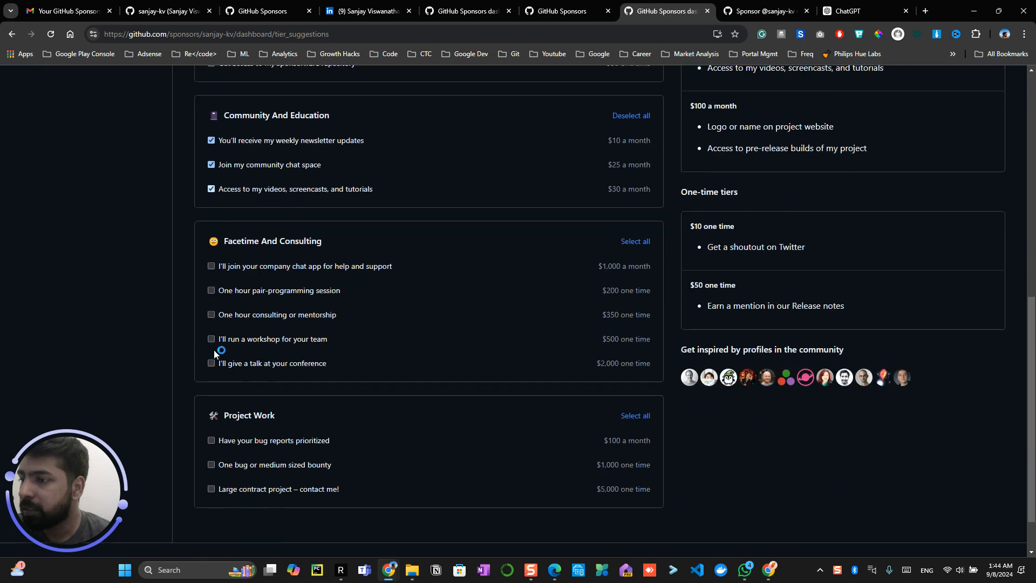
scroll(214, 350, "up", 1)
left_click(212, 243)
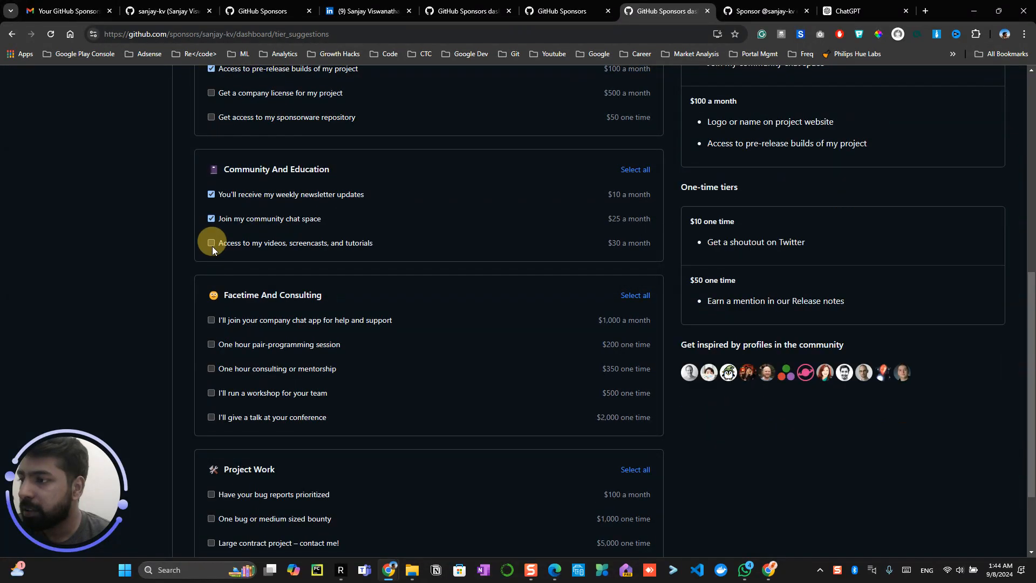
Add the Facetime And Consulting rewards for a one hour pair-programming session and giving a talk at a conference.
left_click(212, 345)
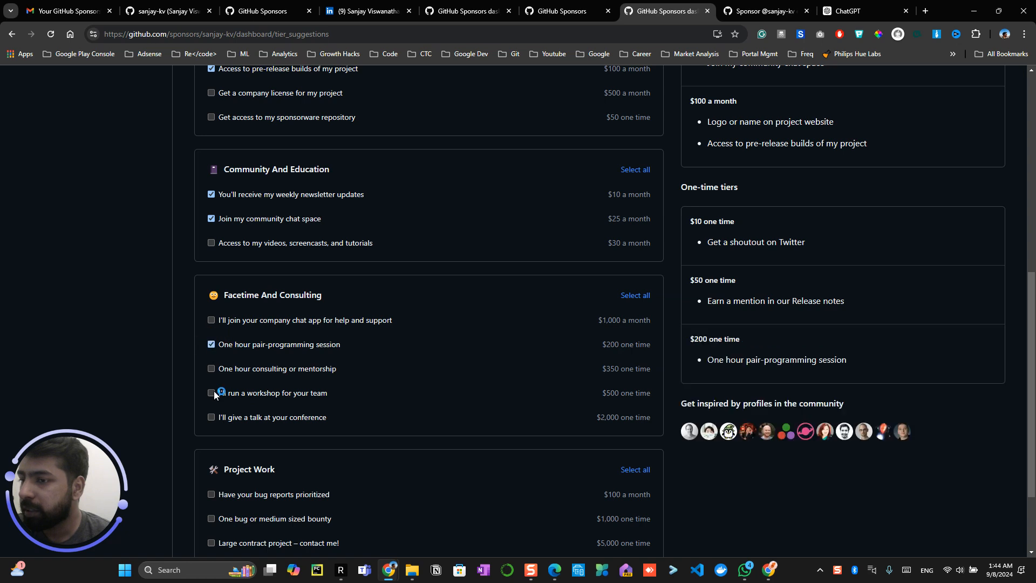
left_click(211, 418)
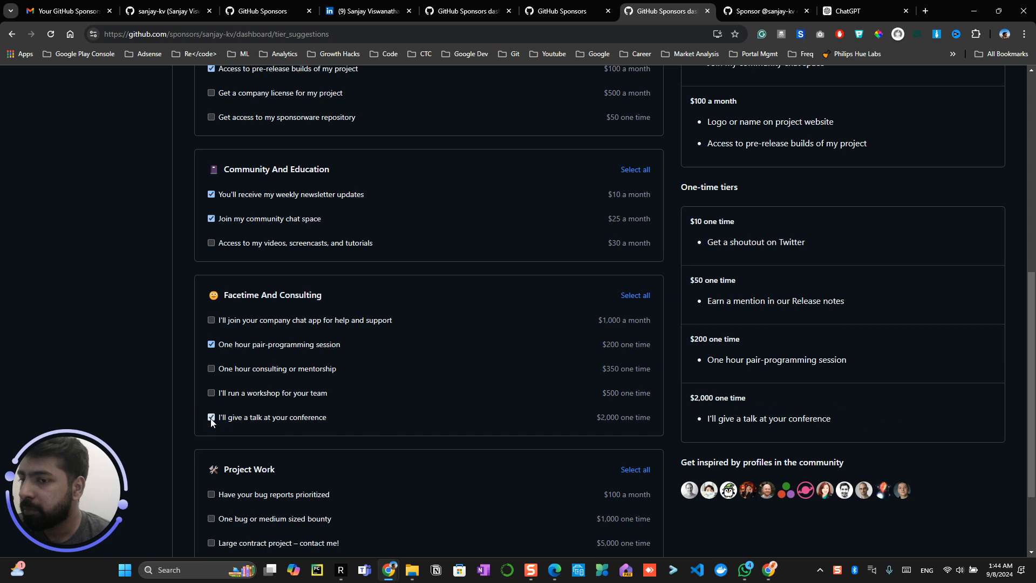
scroll(212, 416, "down", 2)
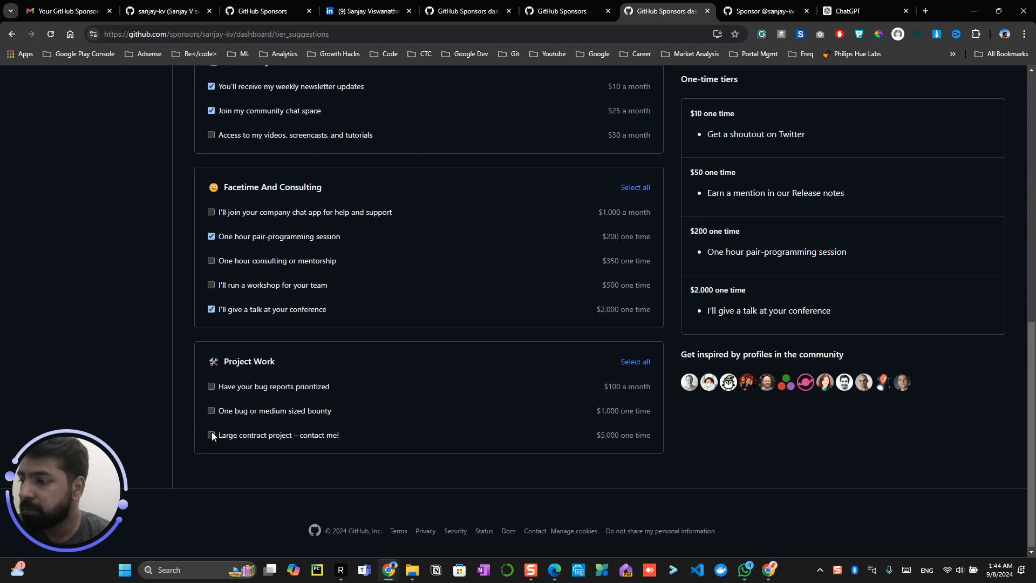
left_click(210, 387)
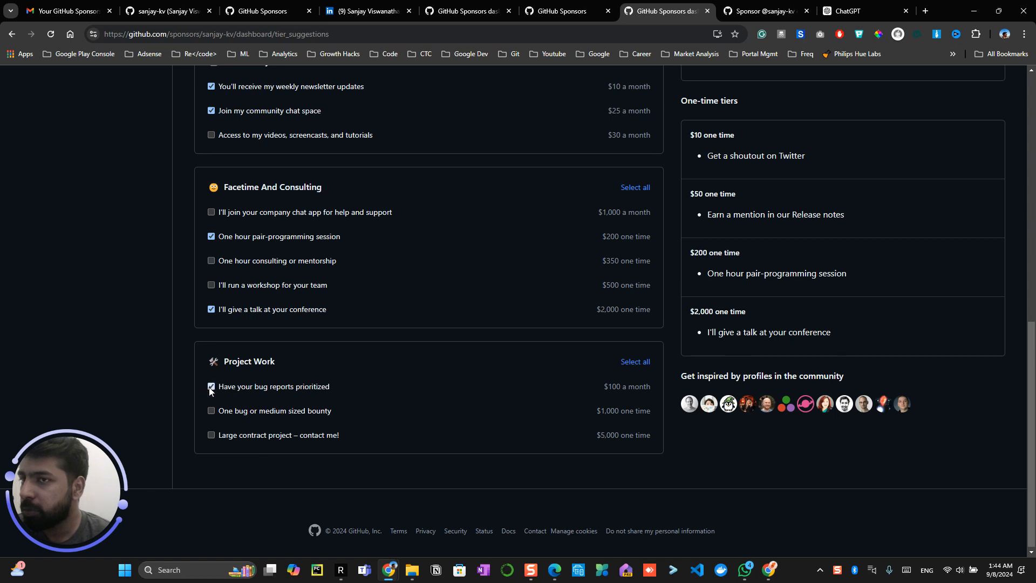
left_click(209, 387)
Open the Vuetify creator's sponsor profile from the community examples and examine its introduction and monthly tiers against the own profile preview.
scroll(210, 386, "up", 1)
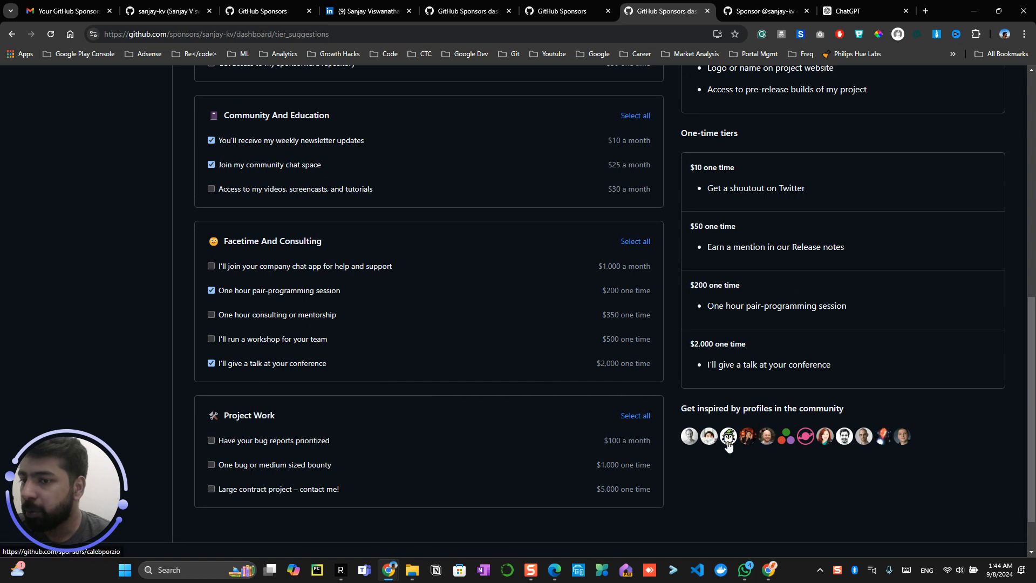
middle_click(765, 440)
left_click(696, 8)
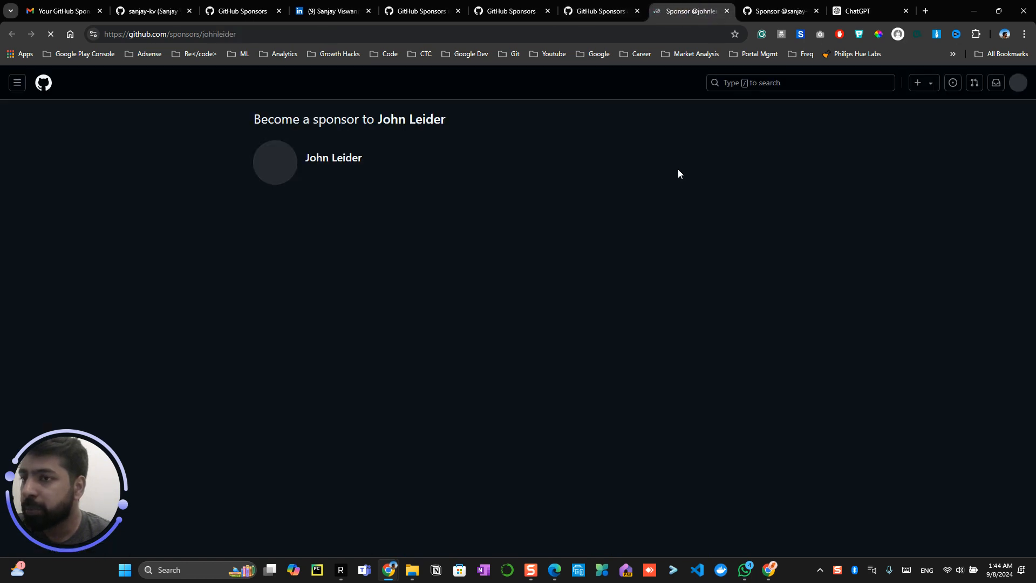
scroll(743, 281, "down", 7)
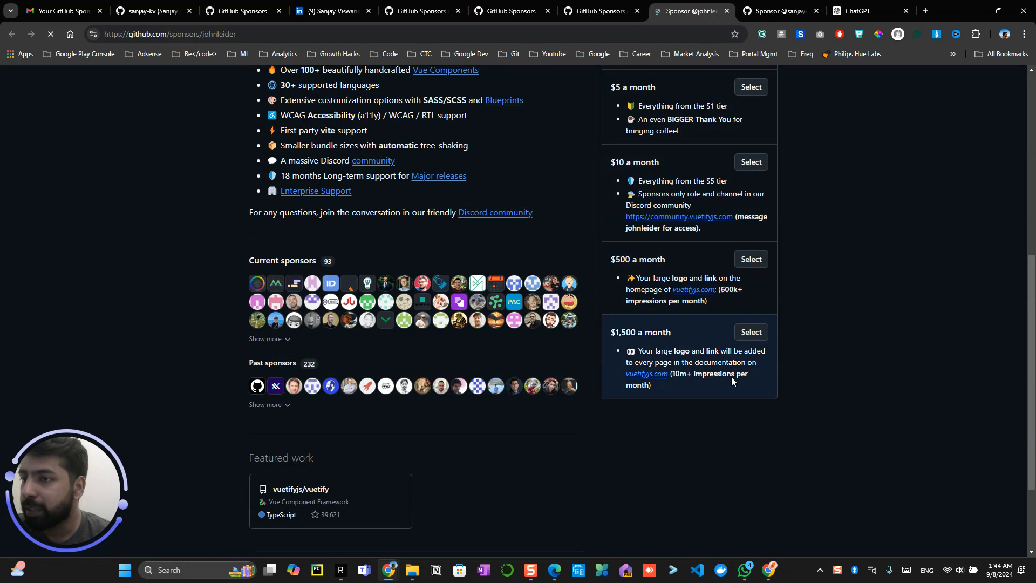
scroll(731, 377, "up", 2)
scroll(442, 271, "up", 5)
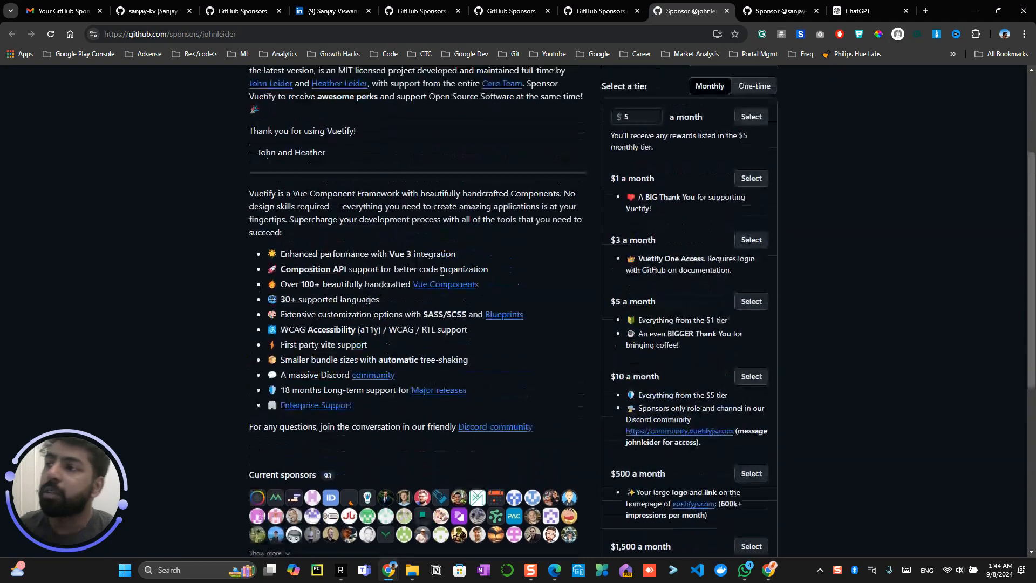
left_click(780, 11)
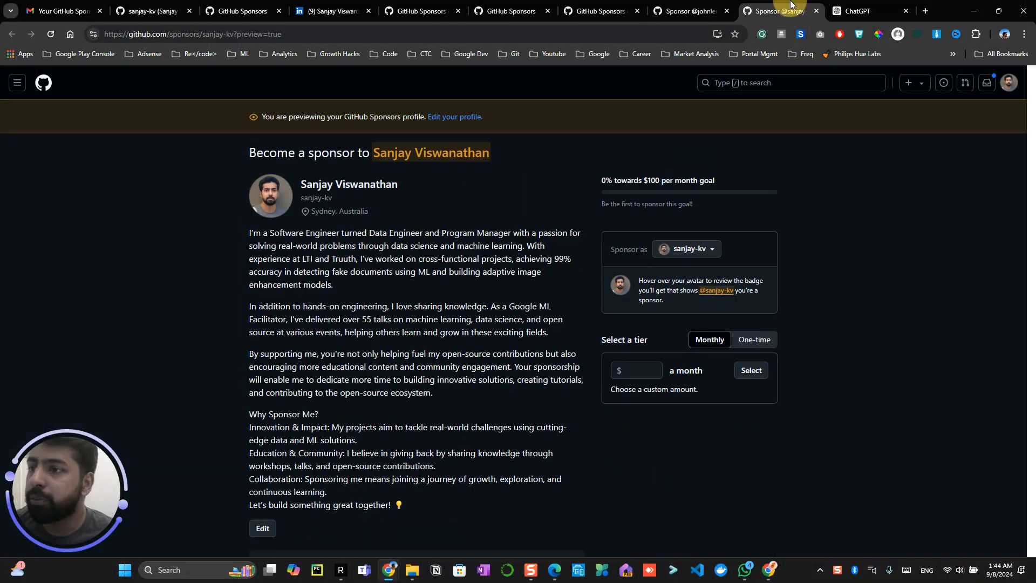
left_click(691, 11)
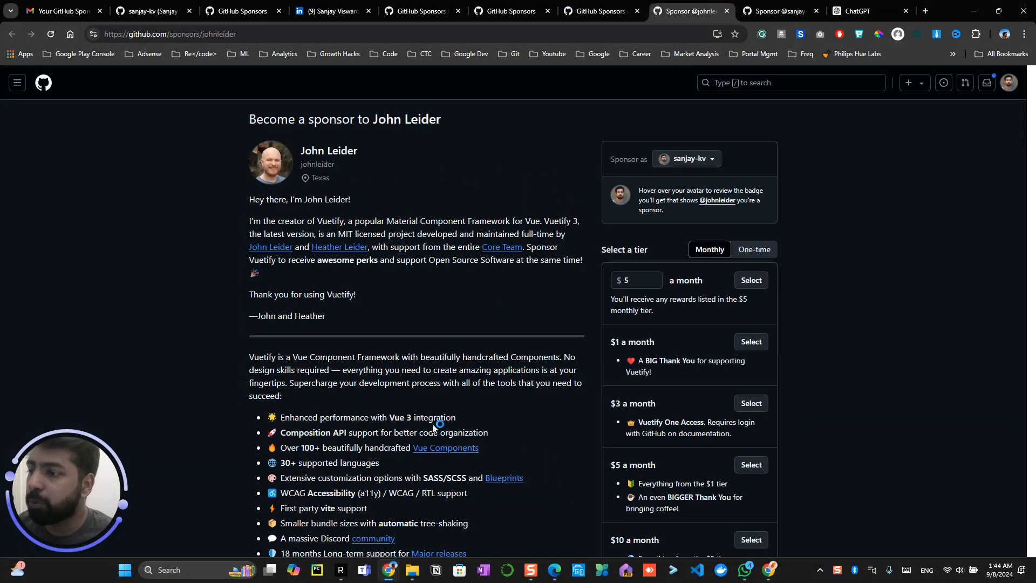
scroll(435, 427, "down", 4)
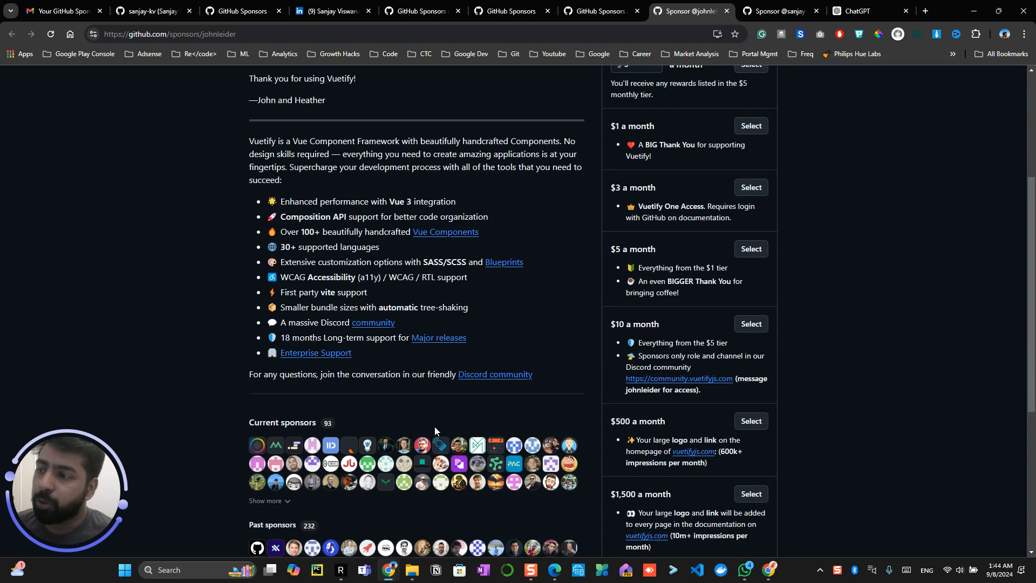
scroll(522, 309, "down", 1)
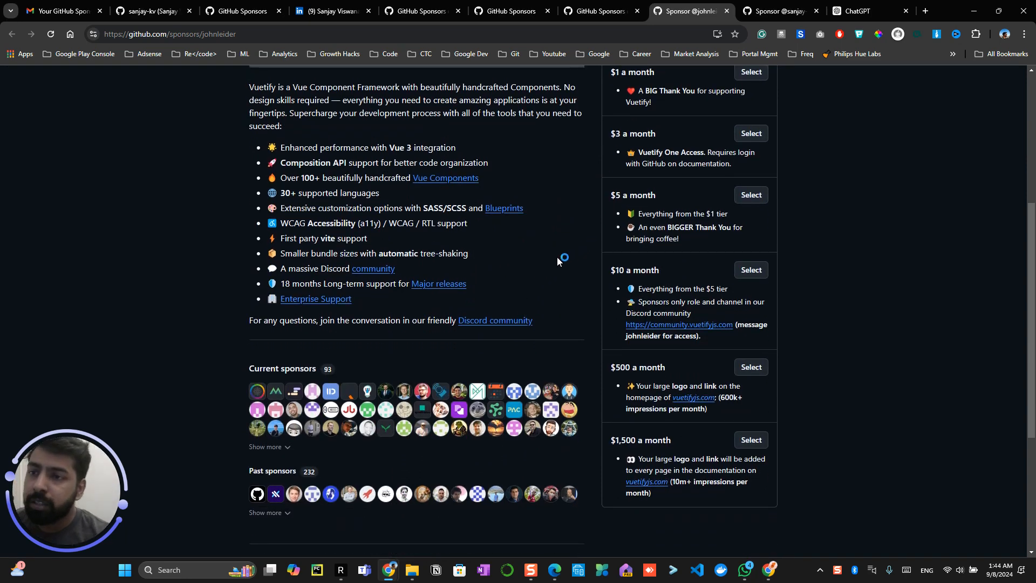
Return to the tier suggestions page and bookmark it in the Market Analysis folder.
key("ctrl+shift+Tab")
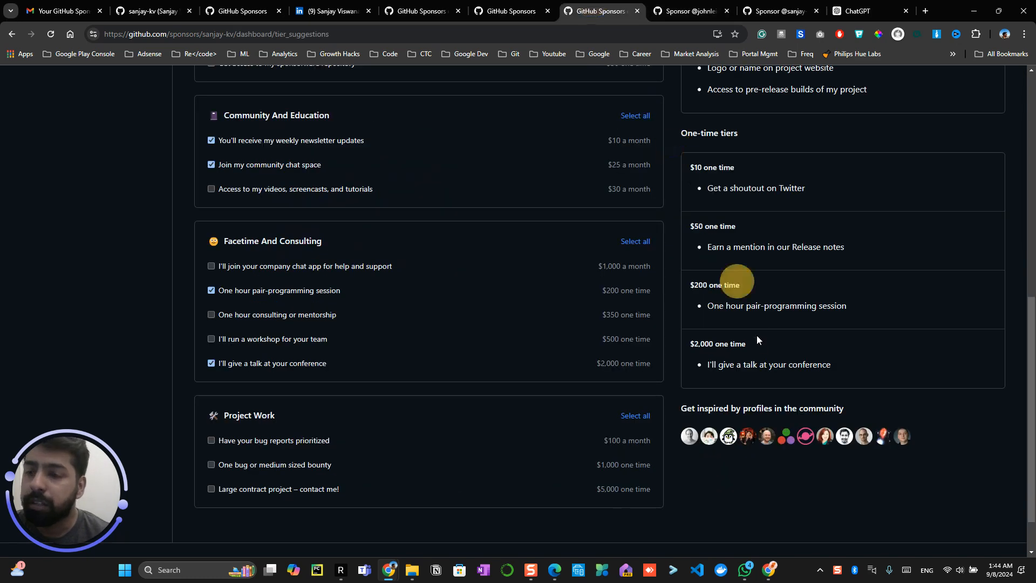
left_click(735, 34)
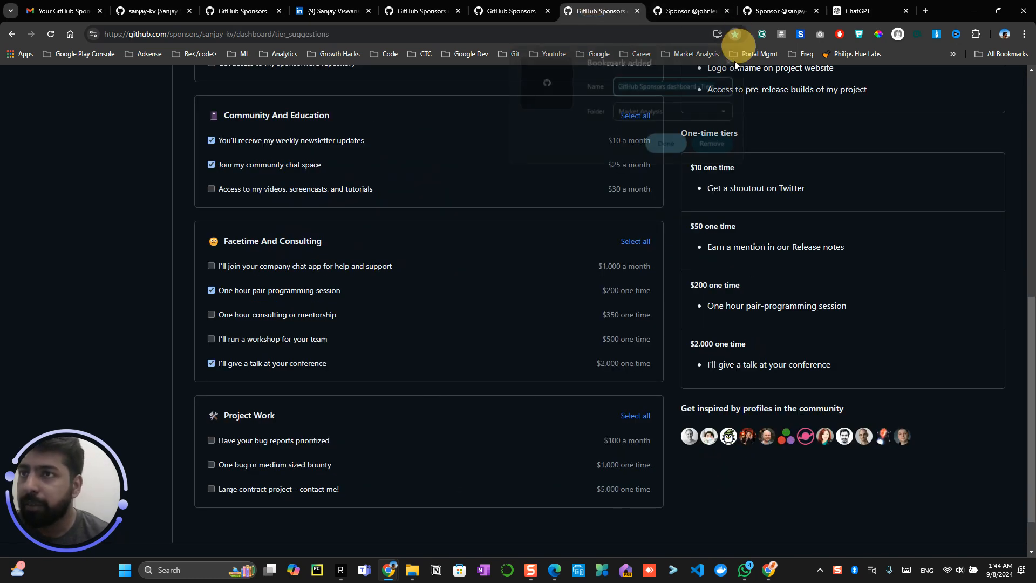
left_click(668, 144)
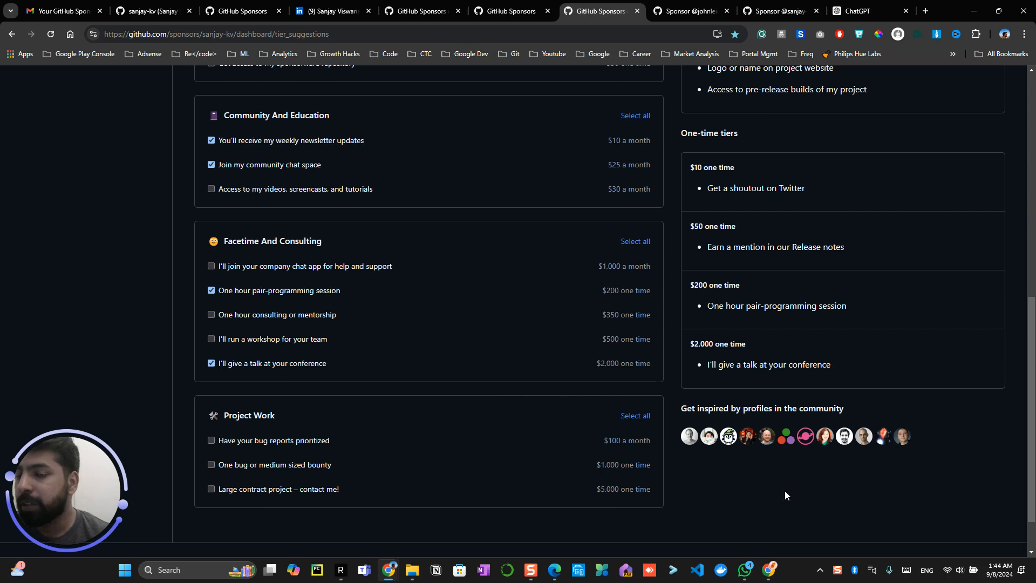
Add the Community And Education reward for access to videos, screencasts, and tutorials, and continue to the tier editor.
left_click(691, 11)
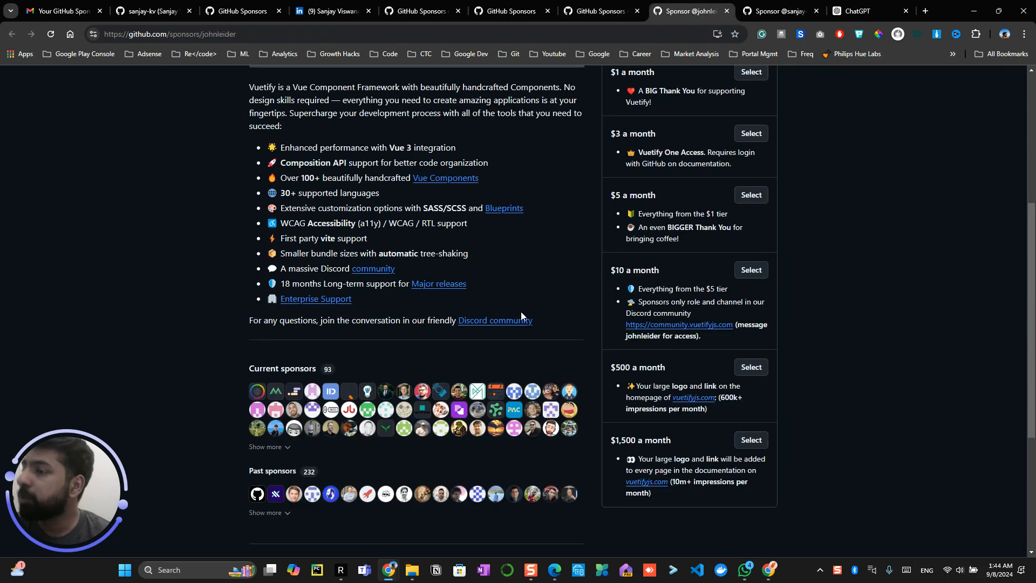
scroll(522, 365, "up", 2)
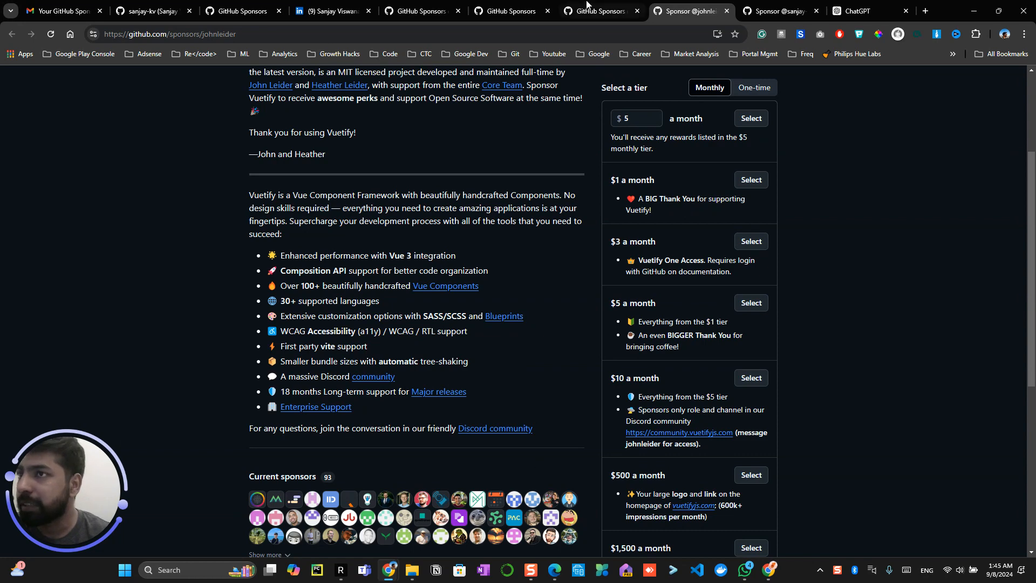
left_click(600, 11)
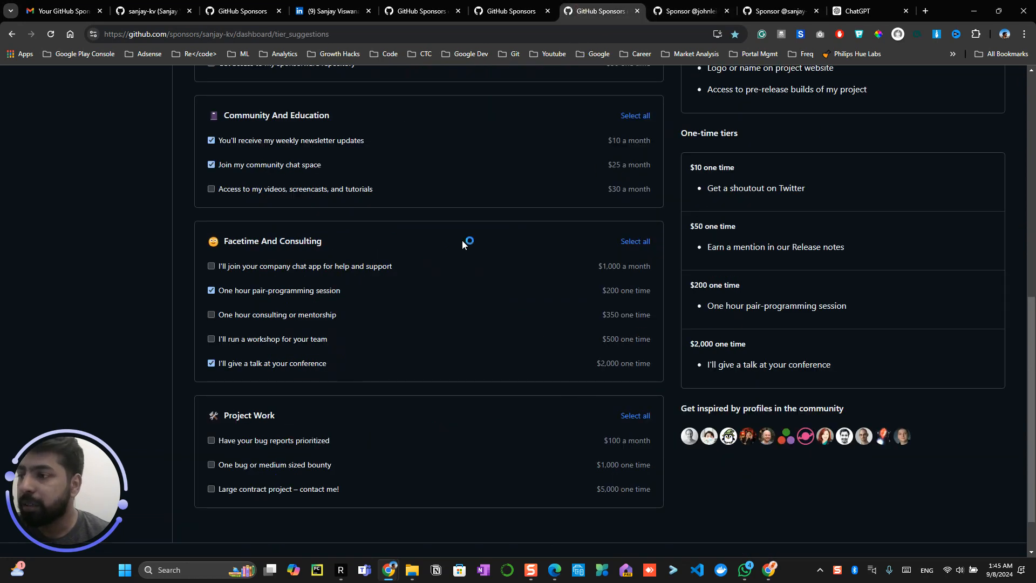
scroll(433, 277, "up", 2)
left_click(211, 297)
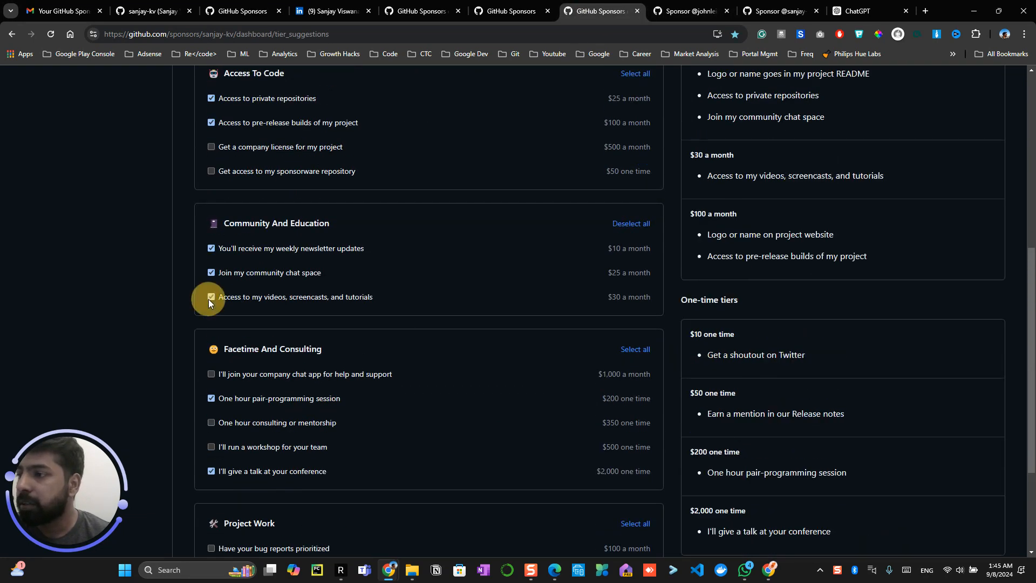
scroll(546, 335, "up", 7)
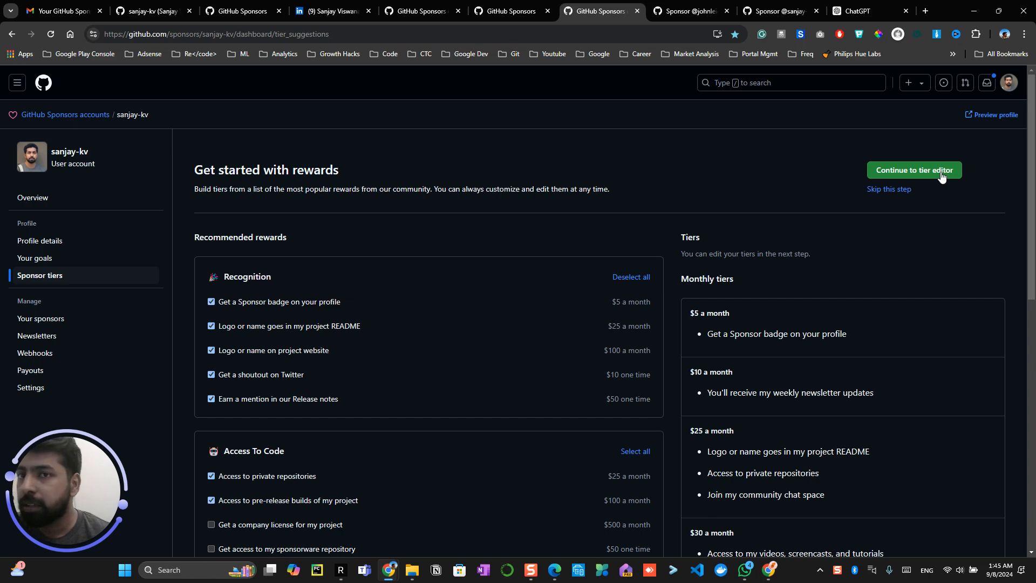
left_click(941, 172)
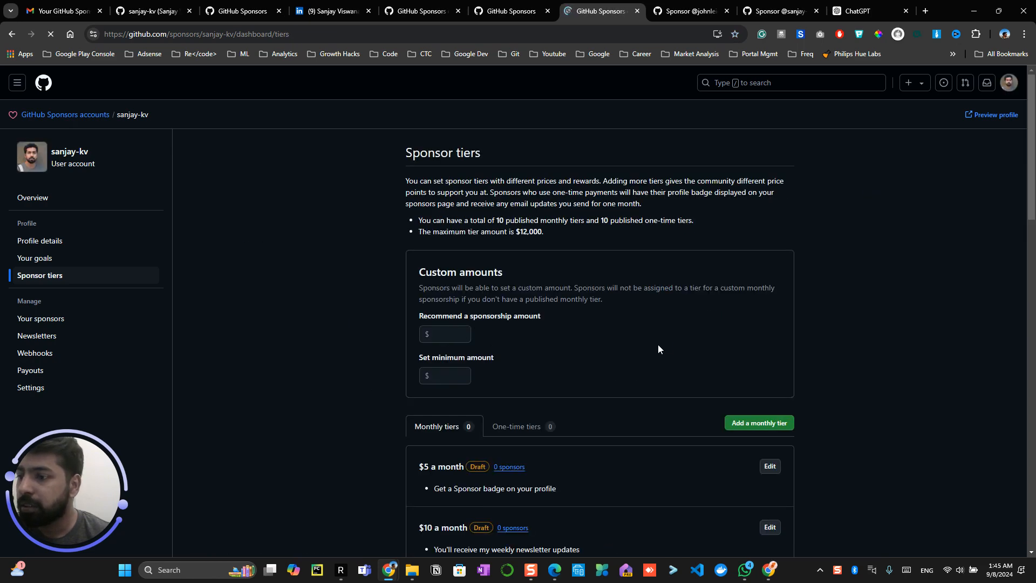
Review the draft monthly tiers, the suggested reward ideas, and the draft one-time tiers on the Sponsor tiers page.
scroll(660, 346, "down", 3)
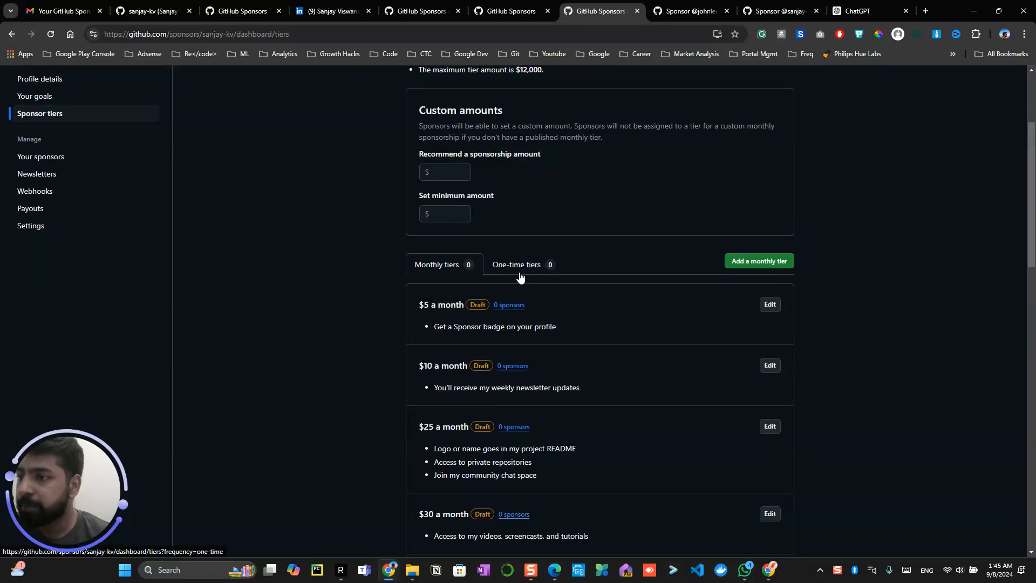
scroll(613, 365, "down", 10)
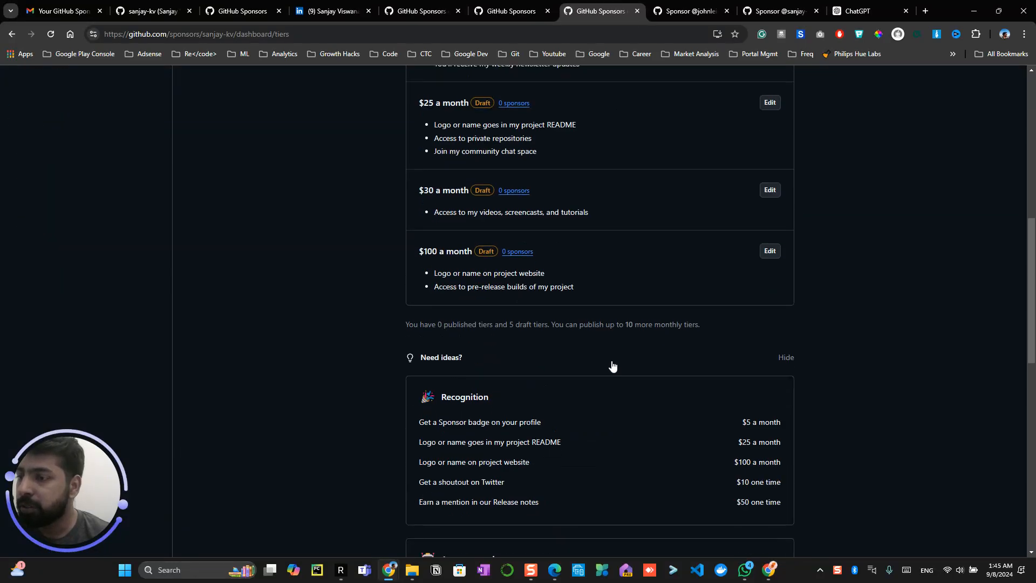
scroll(612, 365, "down", 6)
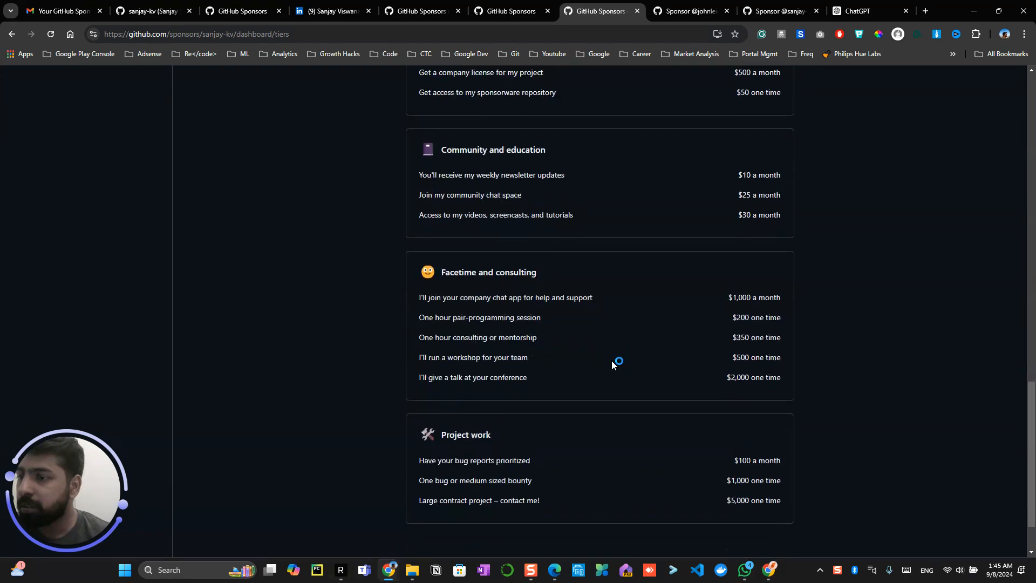
scroll(612, 365, "up", 10)
scroll(612, 366, "up", 12)
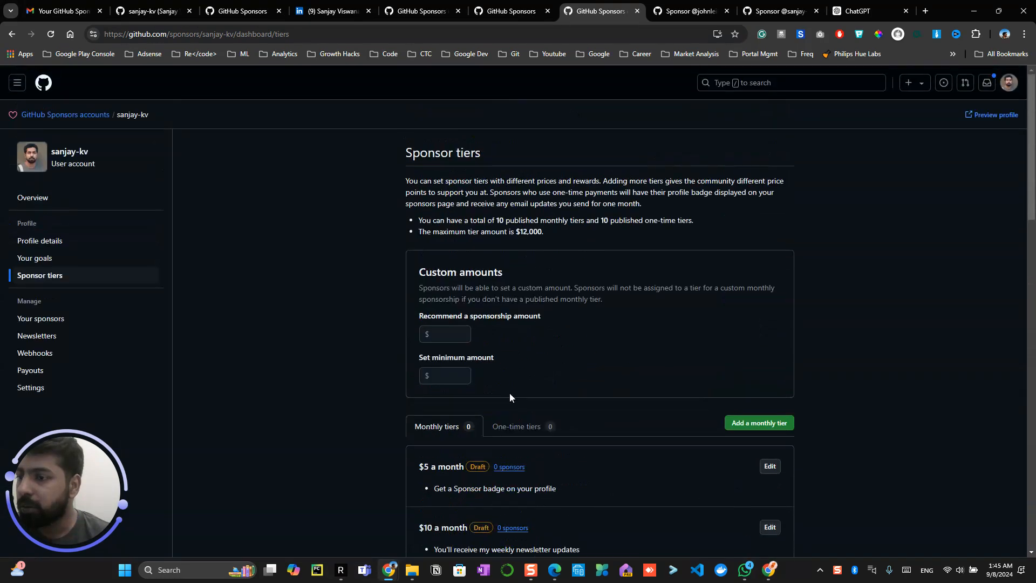
scroll(510, 393, "down", 3)
left_click(524, 270)
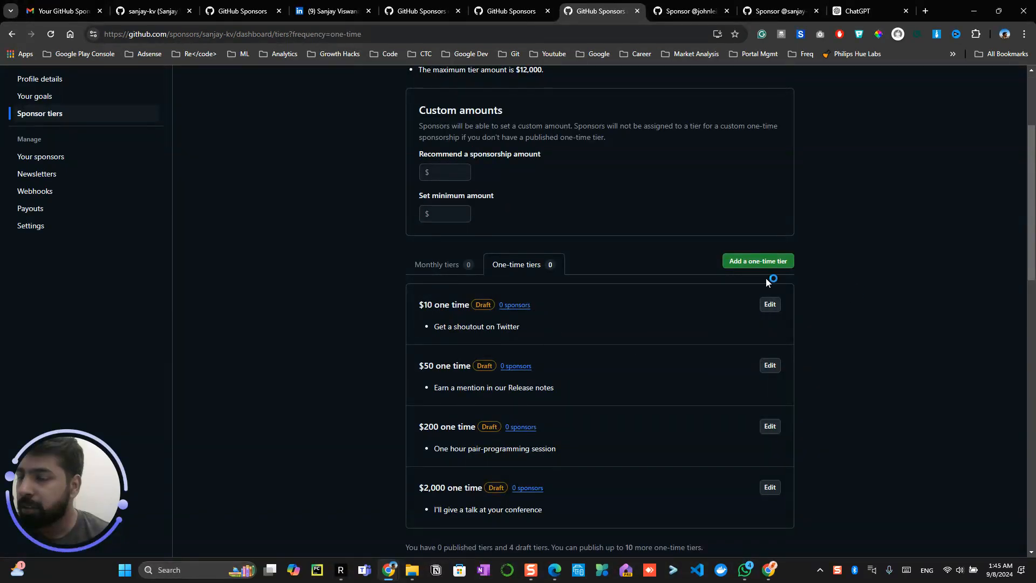
scroll(594, 248, "up", 3)
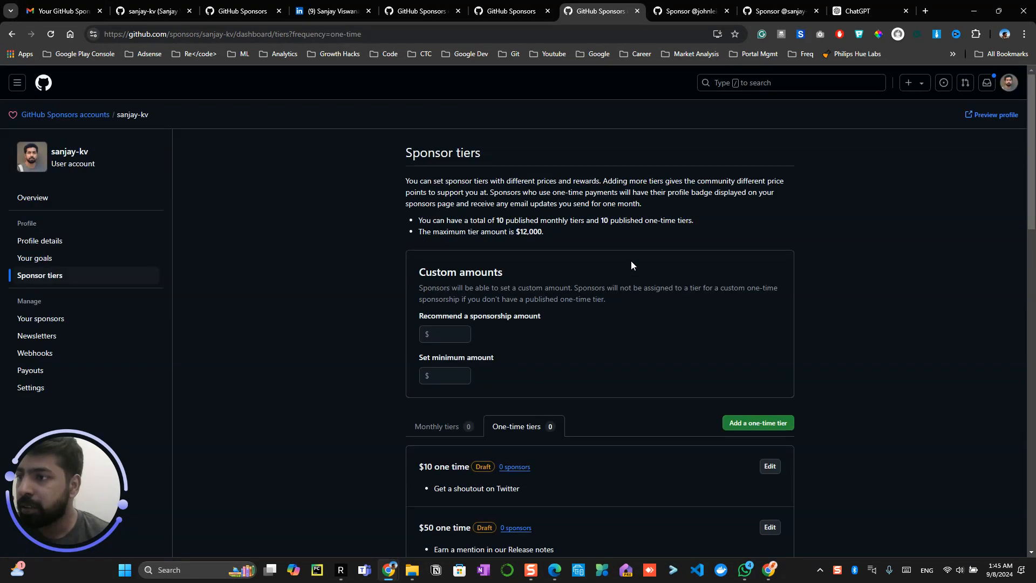
scroll(806, 254, "down", 17)
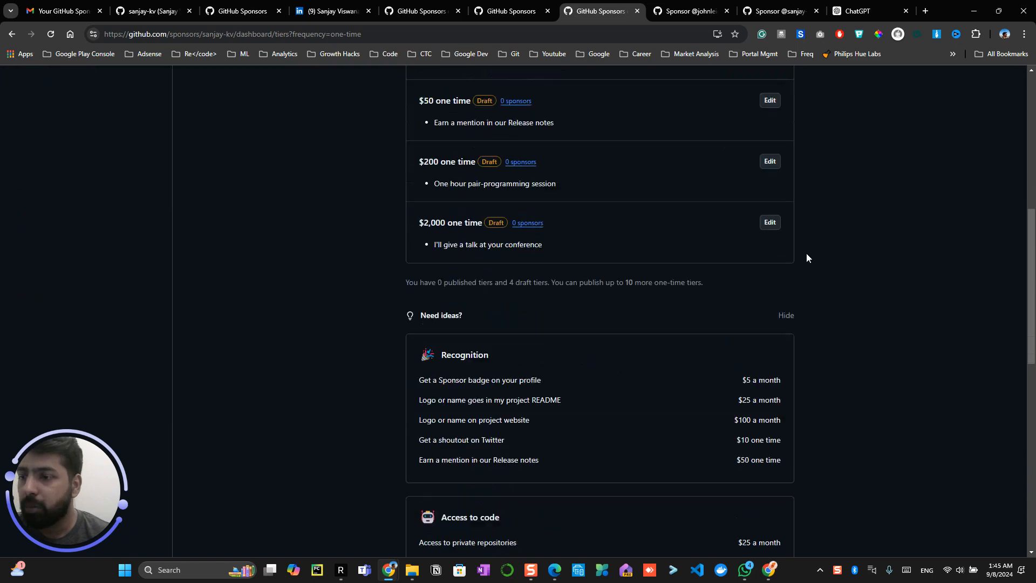
scroll(806, 254, "up", 20)
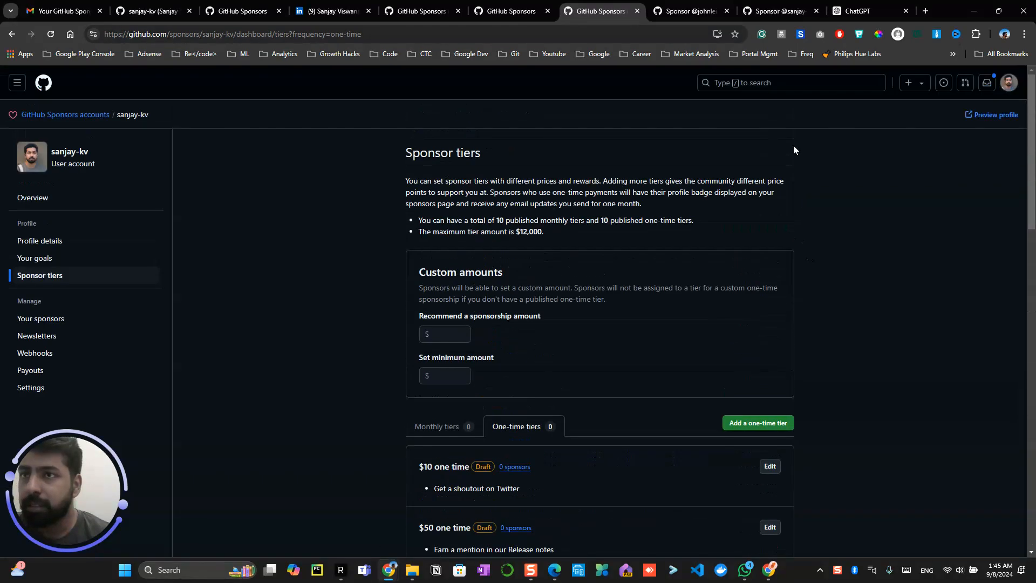
Preview the sponsor profile, close the two older sponsor profile pages, and check the preview's one-time tier options.
left_click(999, 116)
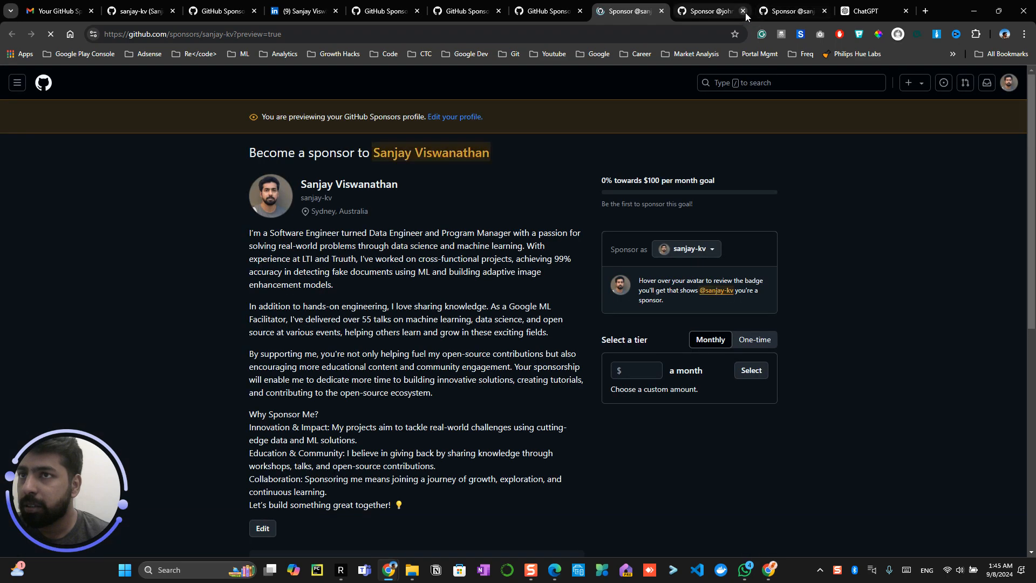
left_click(744, 11)
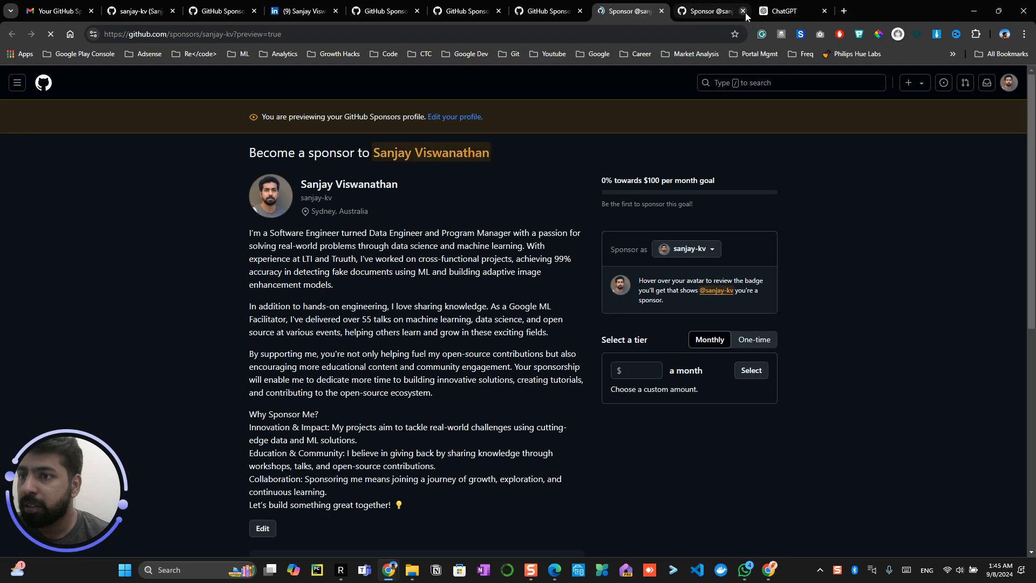
left_click(743, 11)
left_click(759, 342)
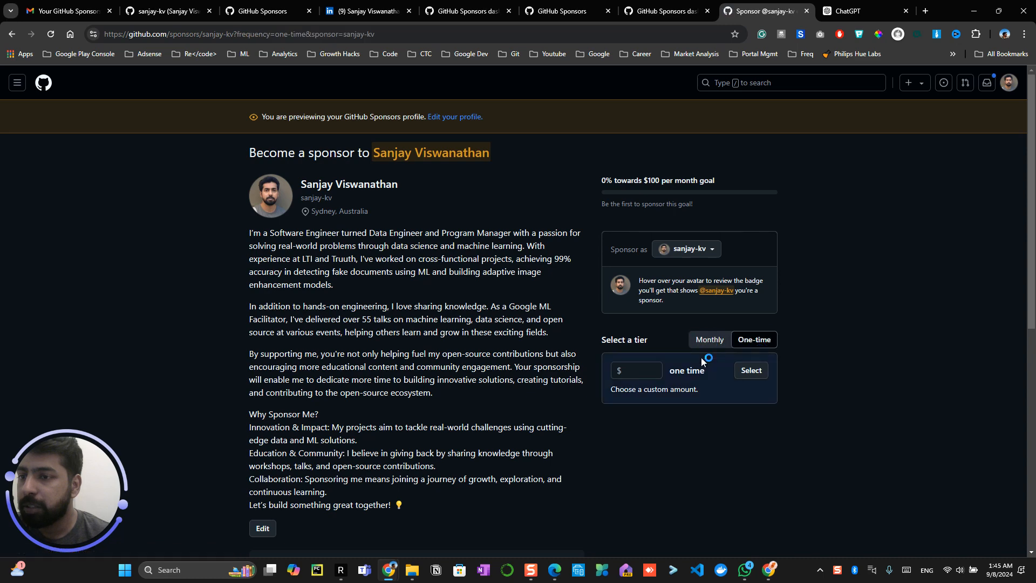
Set the monthly custom amounts on the Sponsor tiers page to a recommended sponsorship of $100 and a minimum of $10.
left_click(680, 6)
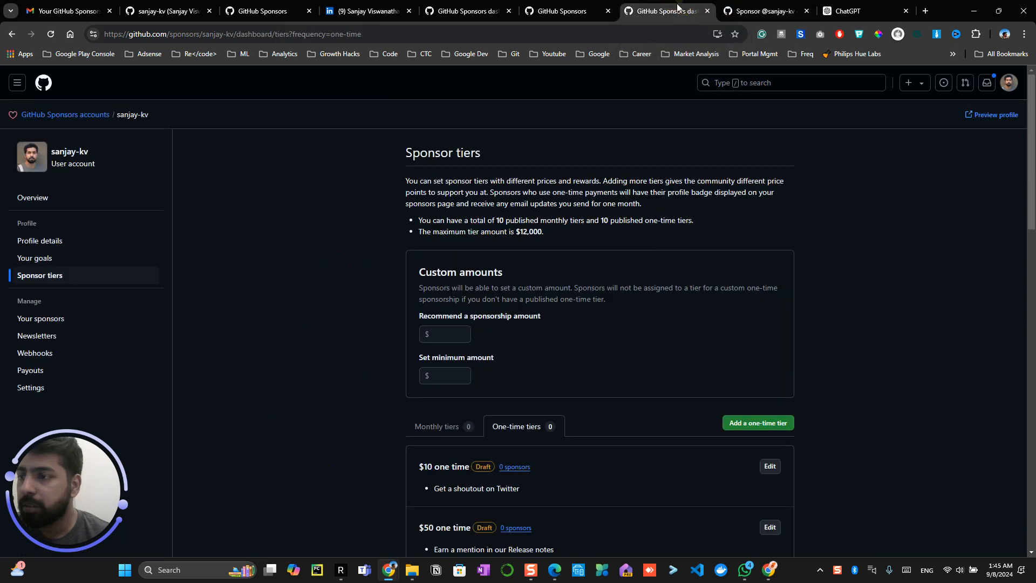
left_click(440, 428)
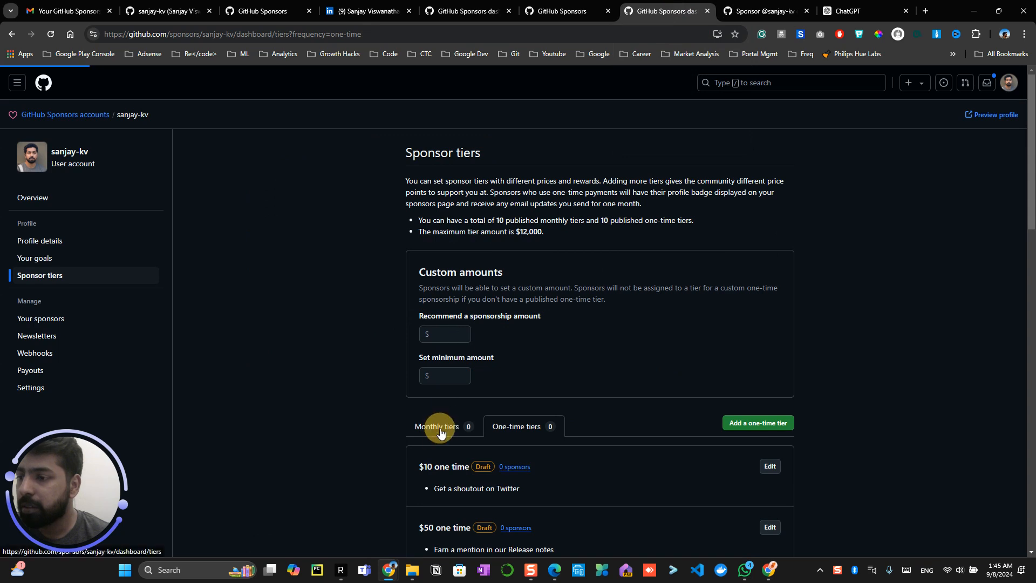
left_click(452, 332)
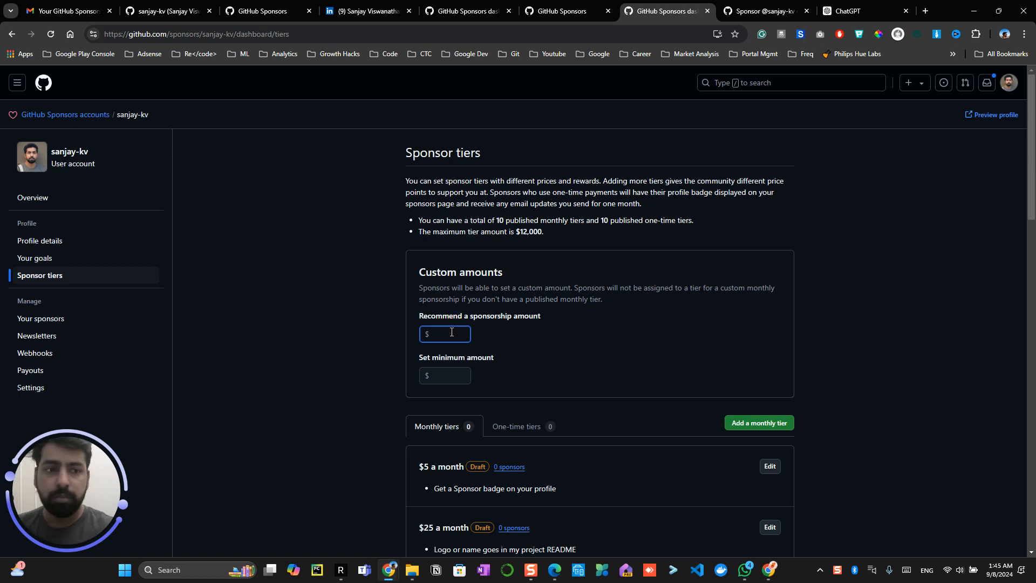
type("100")
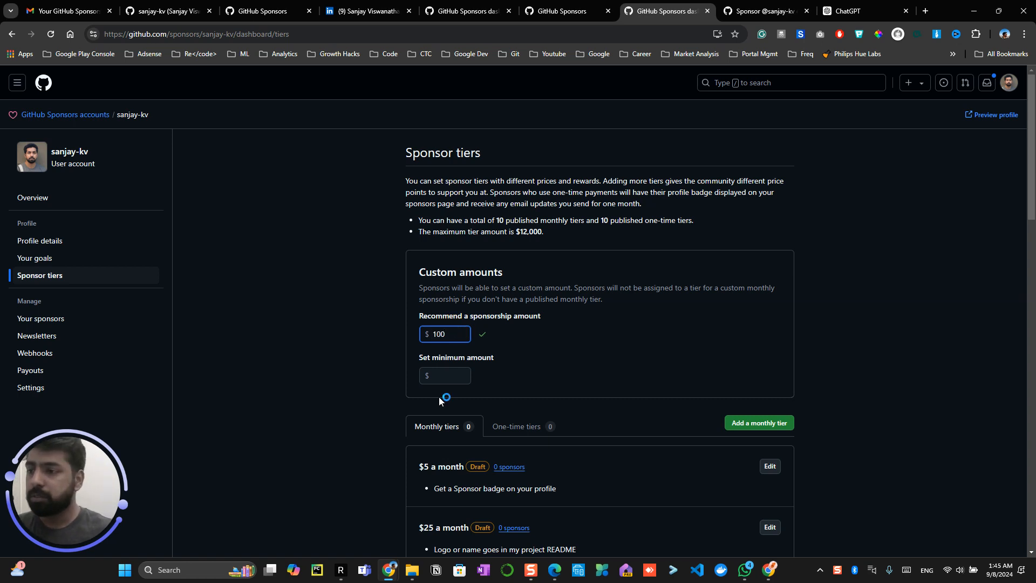
left_click(446, 374)
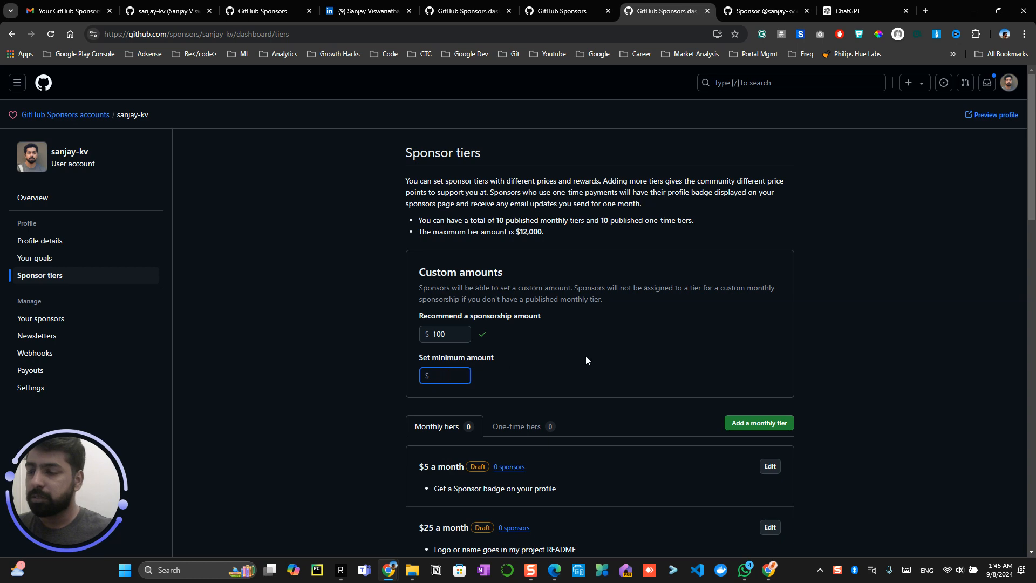
type("10")
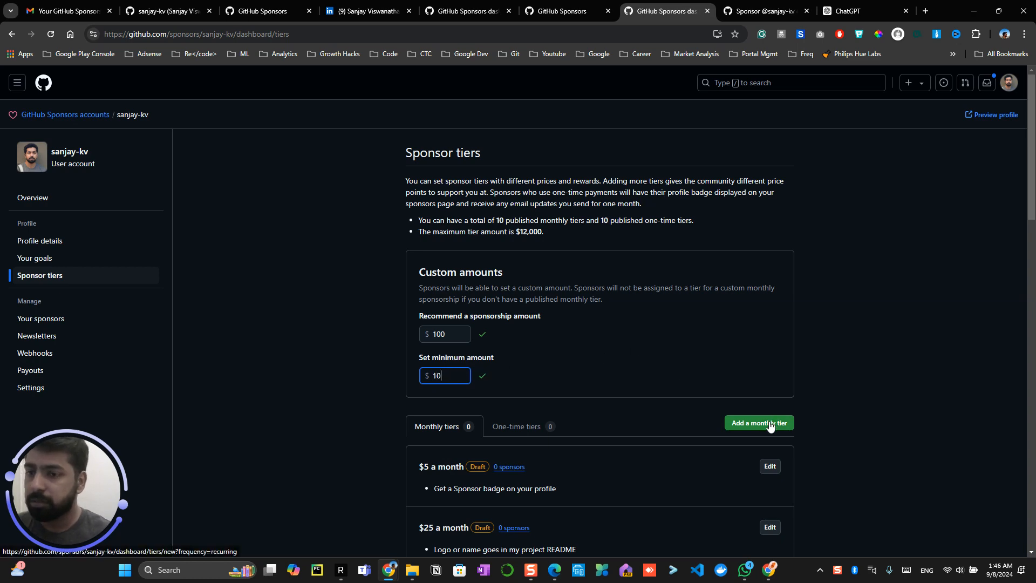
left_click(771, 423)
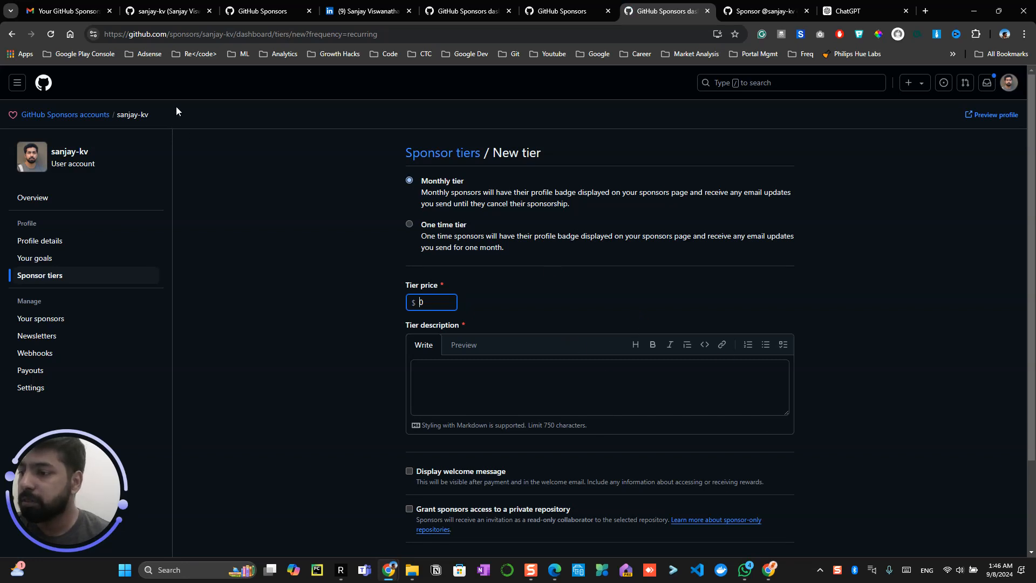
left_click(13, 35)
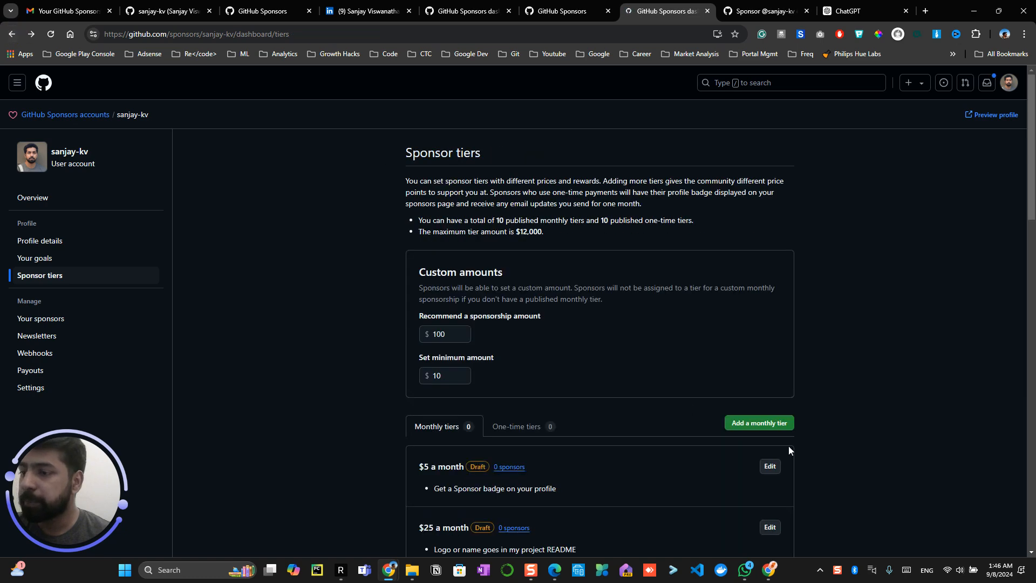
Publish the draft $5 a month tier with its Sponsor badge reward, leaving the welcome message disabled.
scroll(789, 446, "down", 4)
left_click(769, 250)
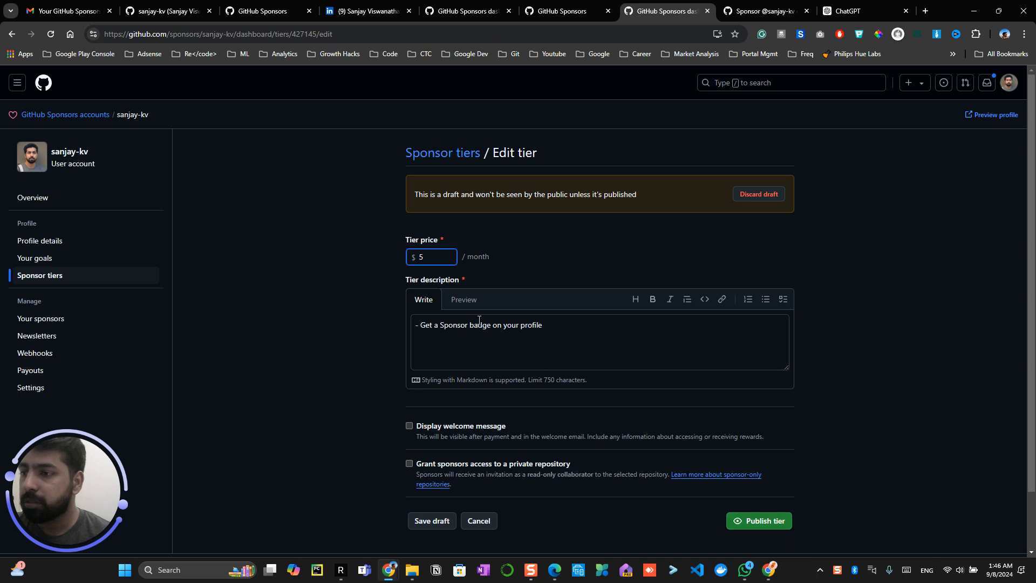
left_click(409, 428)
left_click(409, 427)
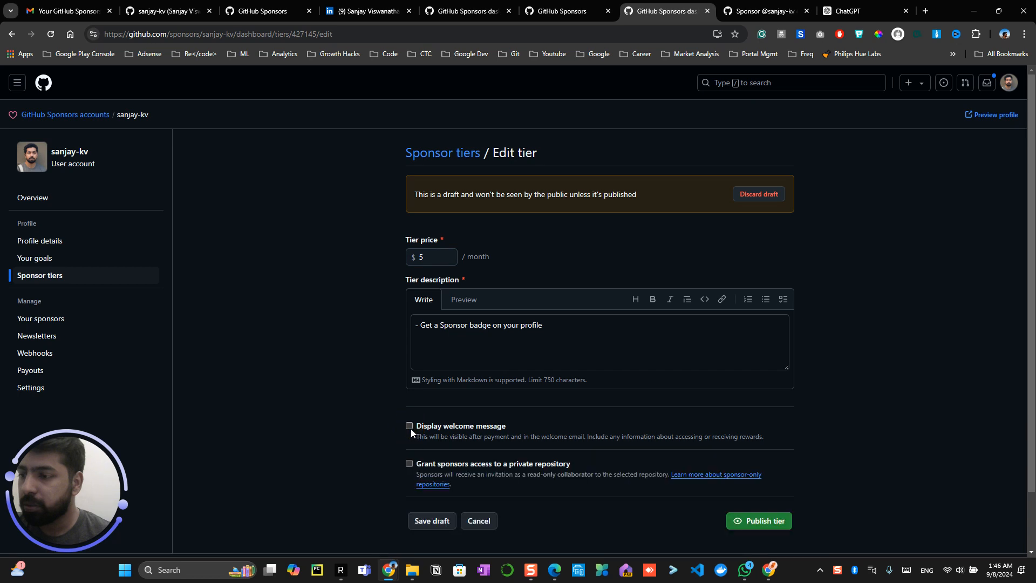
left_click(409, 426)
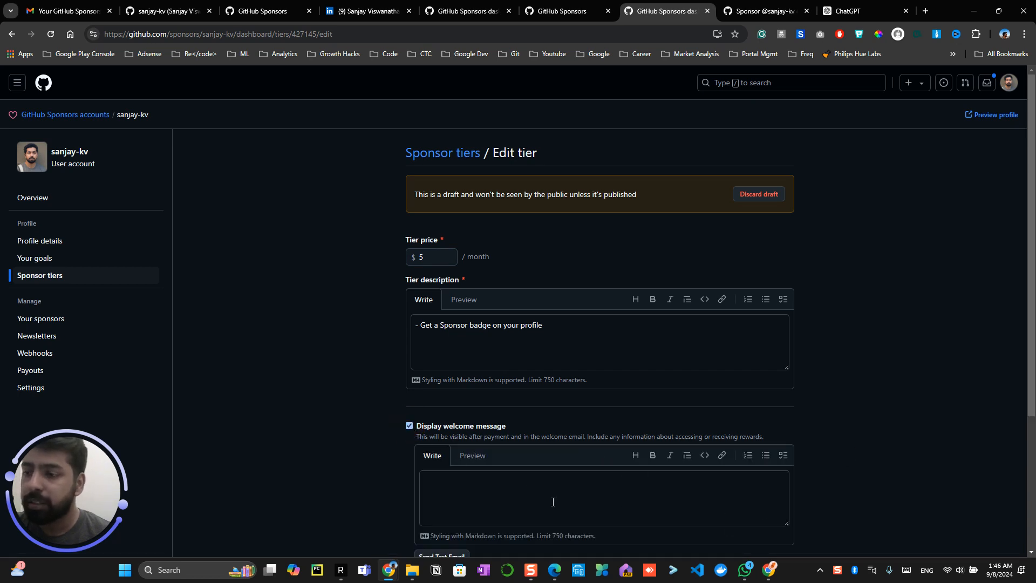
scroll(805, 484, "down", 3)
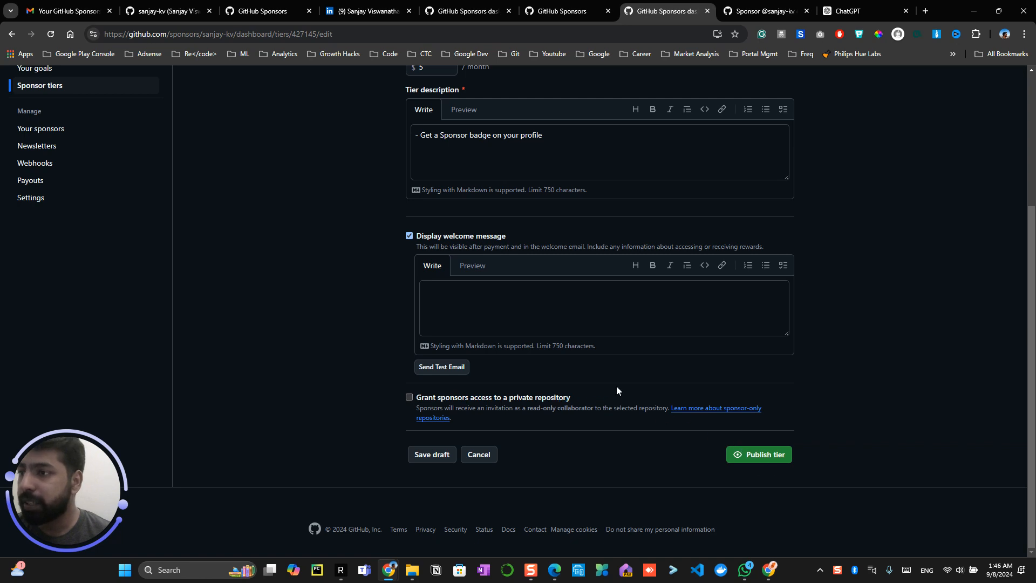
left_click(414, 236)
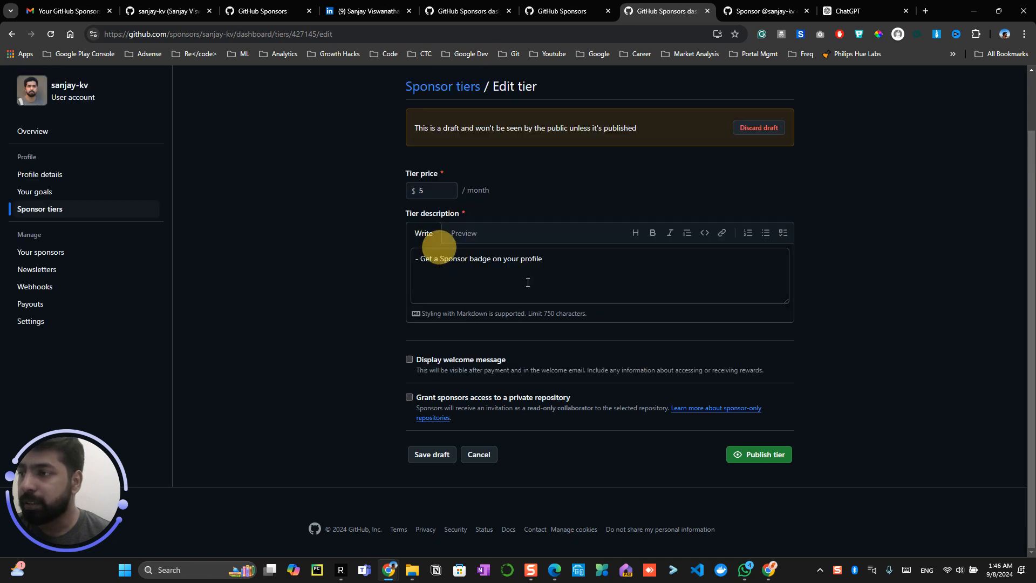
left_click(772, 457)
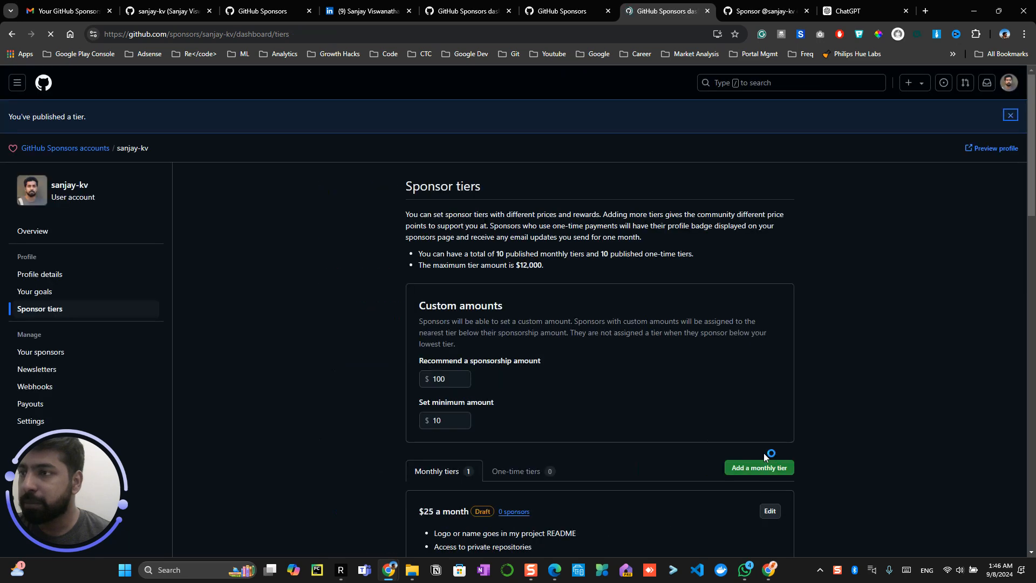
Publish the draft $25 a month tier offering the README mention, private repositories, and community chat space.
scroll(711, 426, "down", 4)
left_click(770, 297)
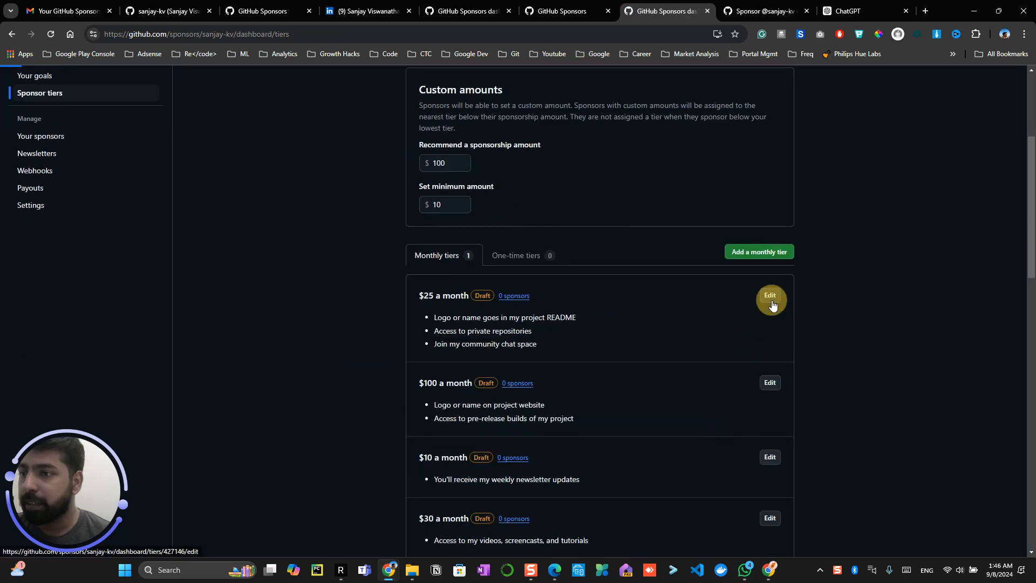
scroll(773, 378, "down", 2)
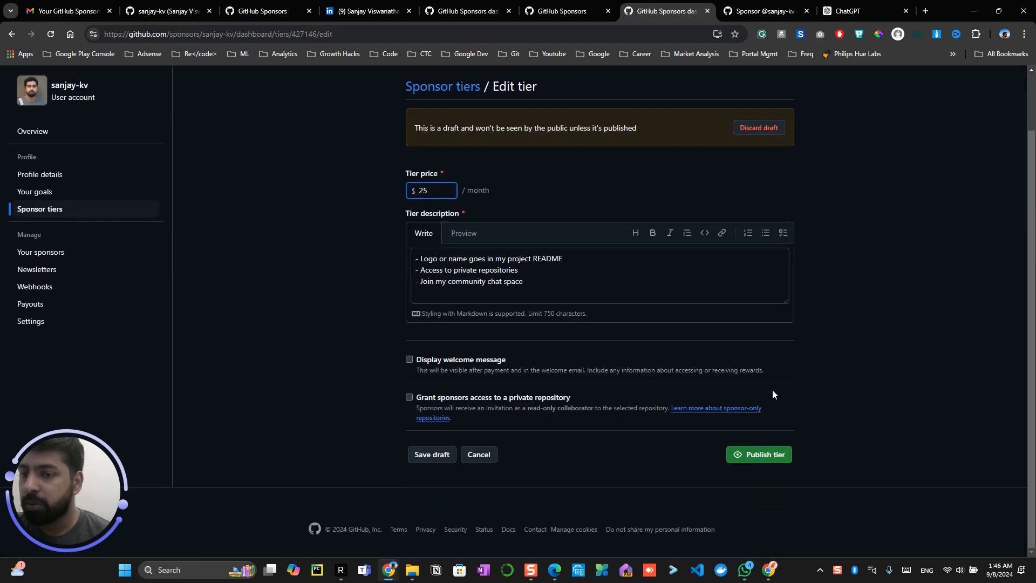
left_click(752, 458)
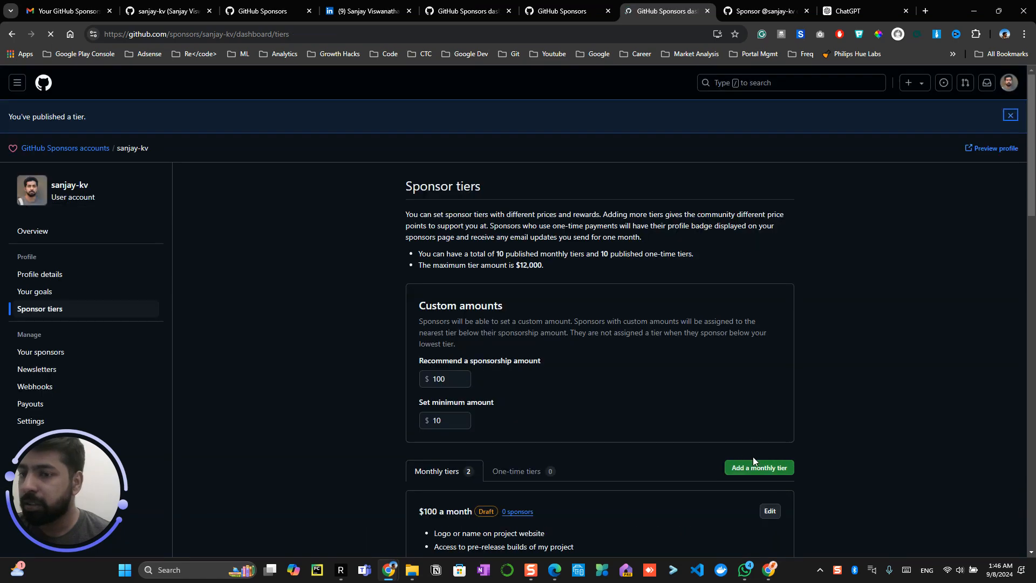
Publish the draft $100 a month tier offering a website logo or name and pre-release build access.
scroll(775, 386, "down", 4)
left_click(777, 299)
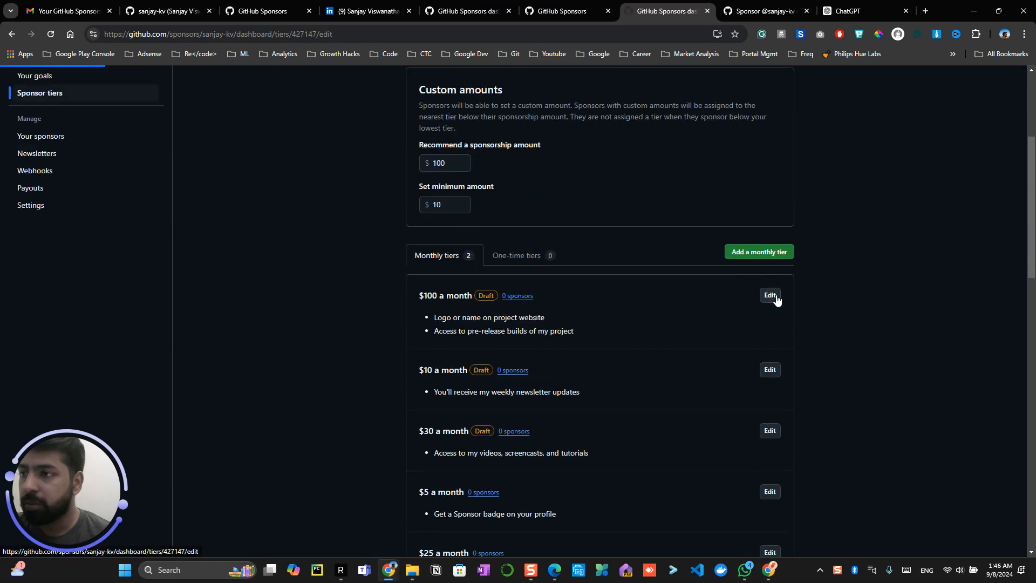
left_click(758, 524)
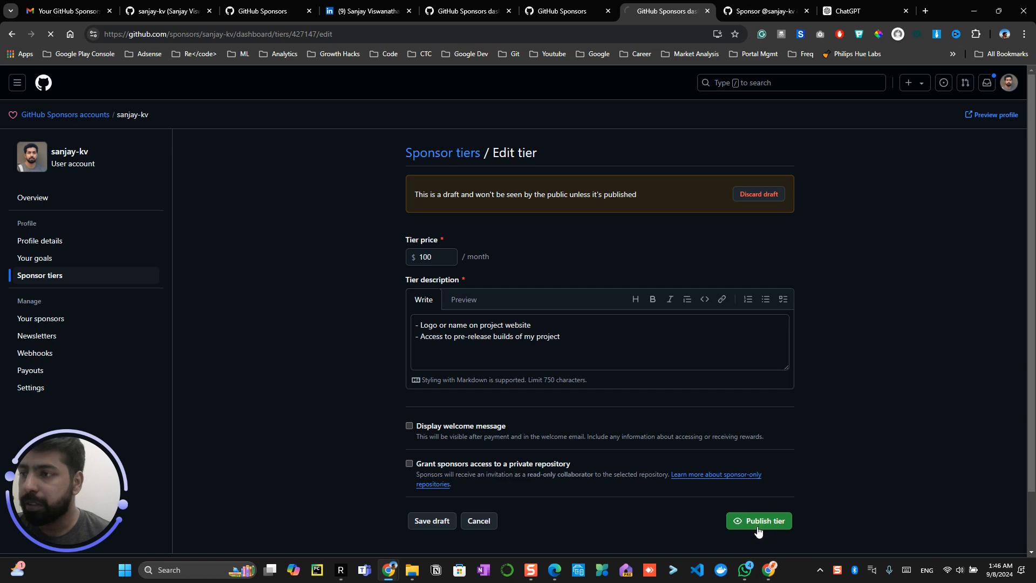
Review the monthly tier list and reward ideas, and check the published $5 tier's edit options without changing anything.
scroll(700, 479, "down", 5)
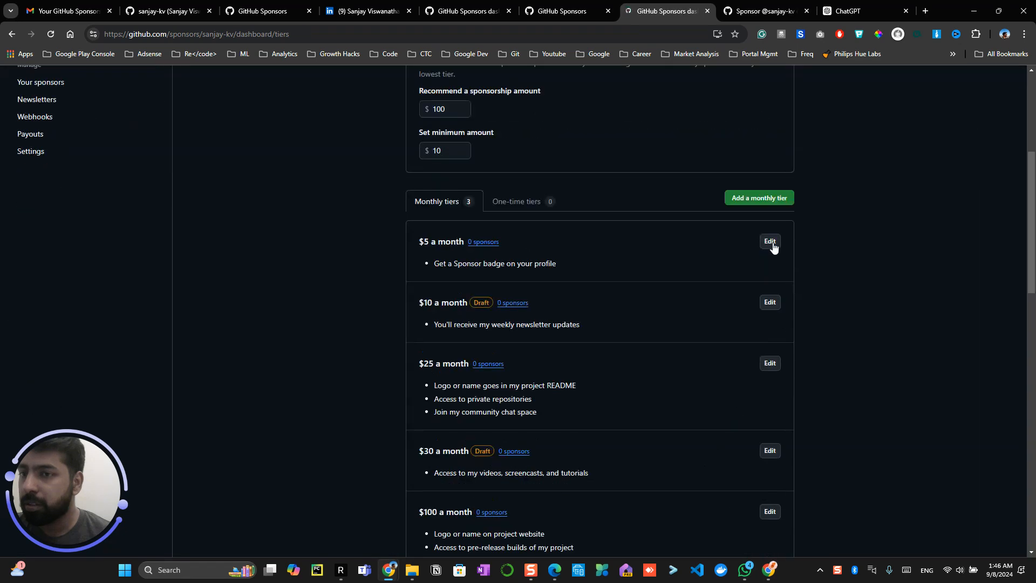
scroll(775, 277, "down", 6)
scroll(776, 299, "down", 11)
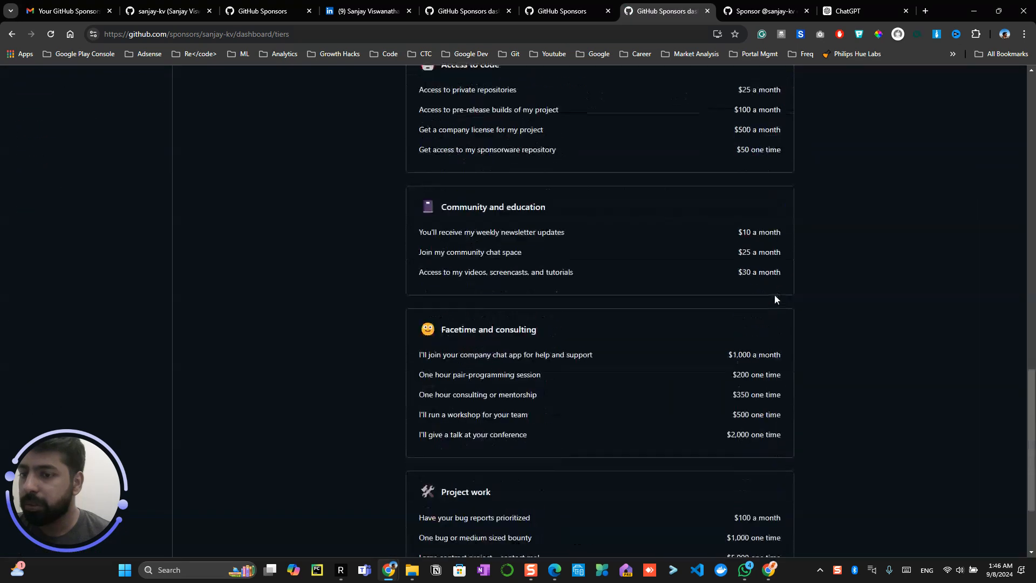
scroll(775, 300, "up", 9)
scroll(775, 299, "up", 11)
scroll(775, 303, "down", 3)
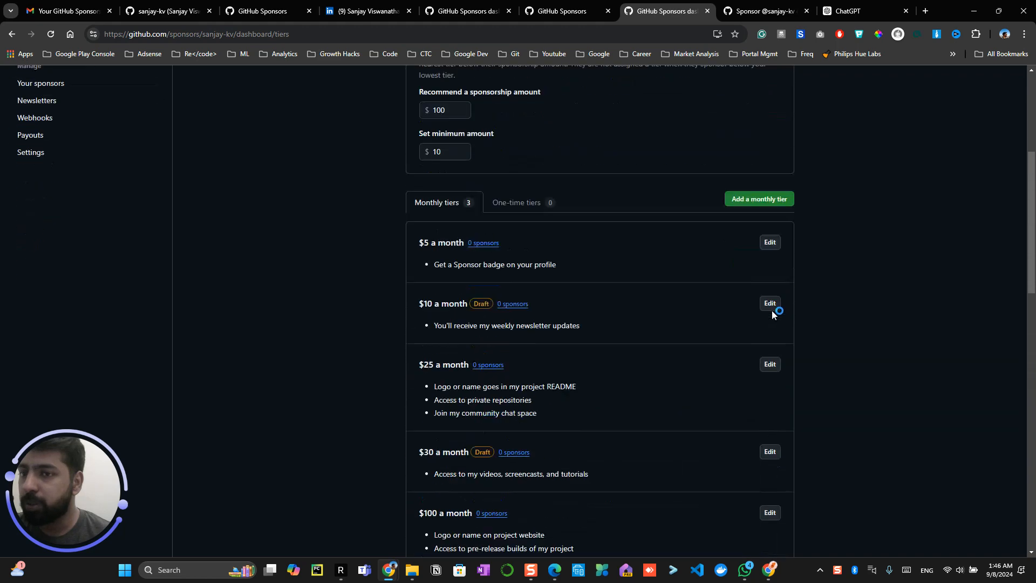
left_click(775, 231)
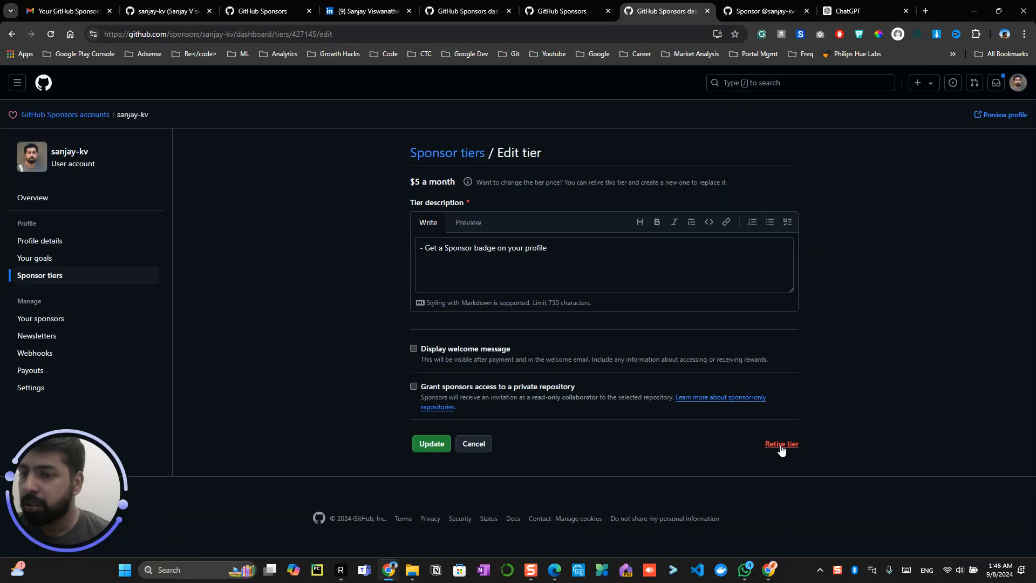
left_click(475, 450)
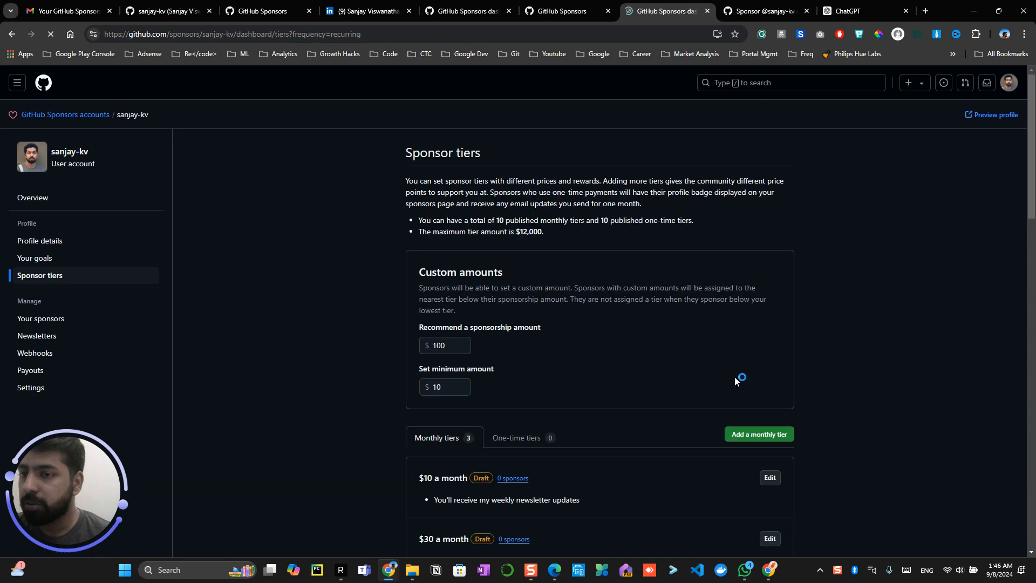
Reload the sponsor profile preview and check its monthly tier options.
left_click(778, 10)
left_click(50, 34)
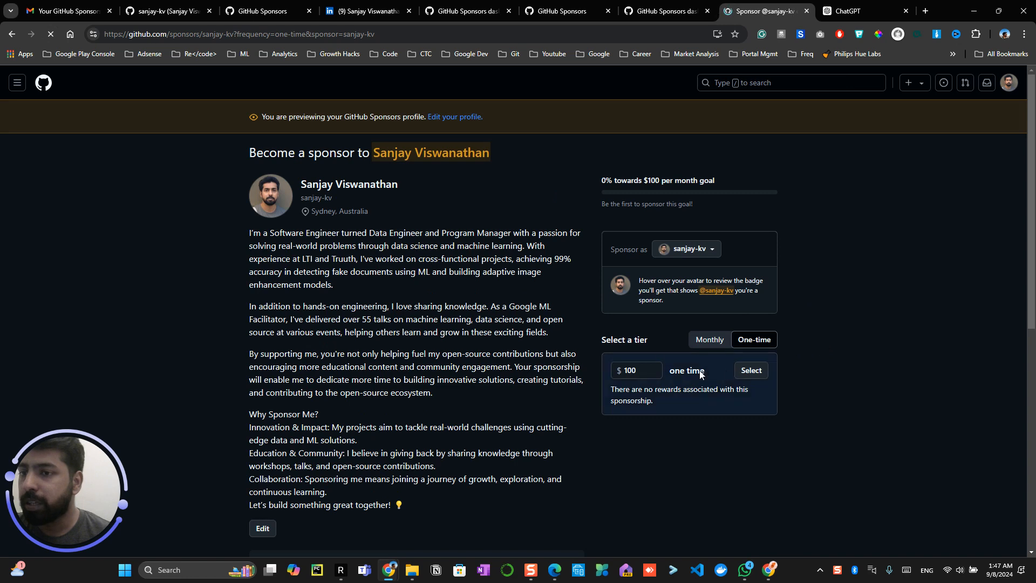
left_click(710, 340)
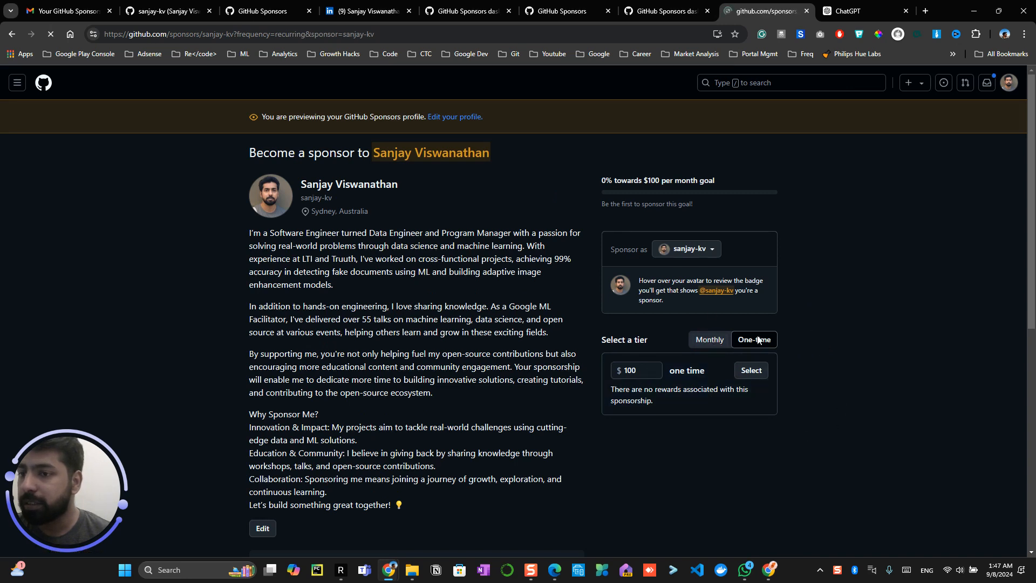
scroll(799, 402, "down", 2)
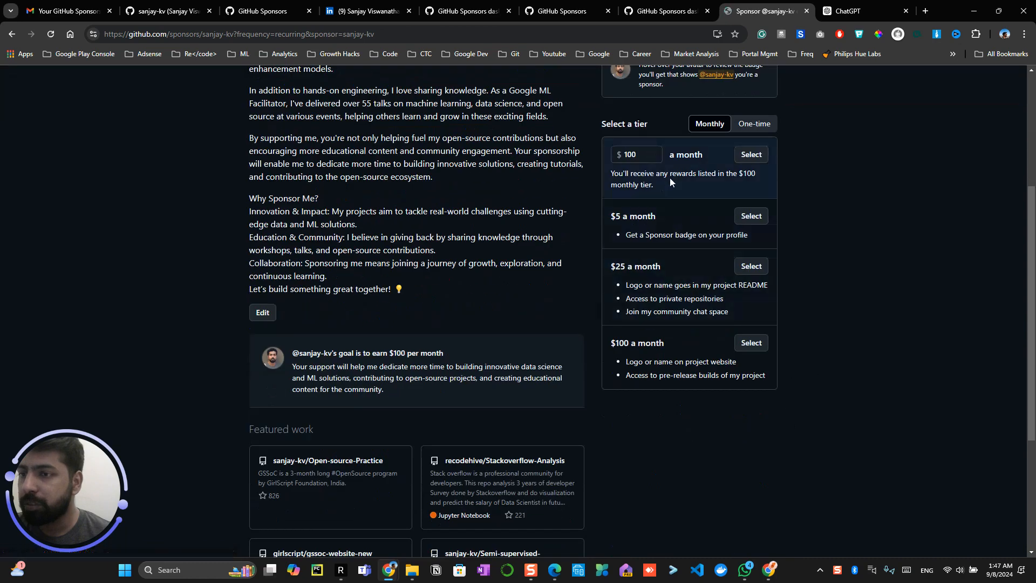
scroll(811, 345, "up", 2)
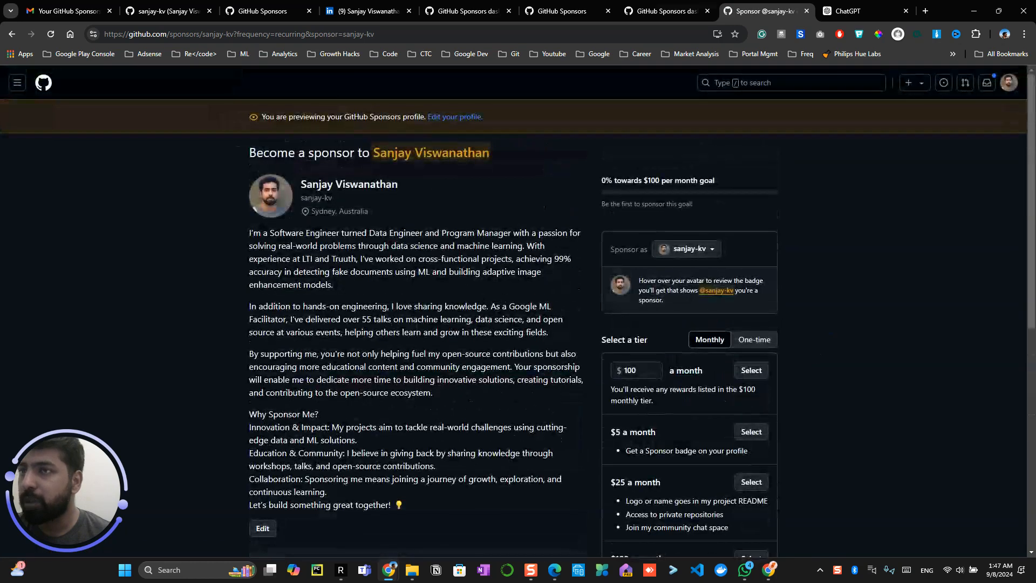
Return to the Sponsor tiers dashboard and look at the $5 a month tier's editor again, leaving it unchanged.
left_click(672, 10)
scroll(746, 417, "down", 4)
scroll(746, 417, "down", 2)
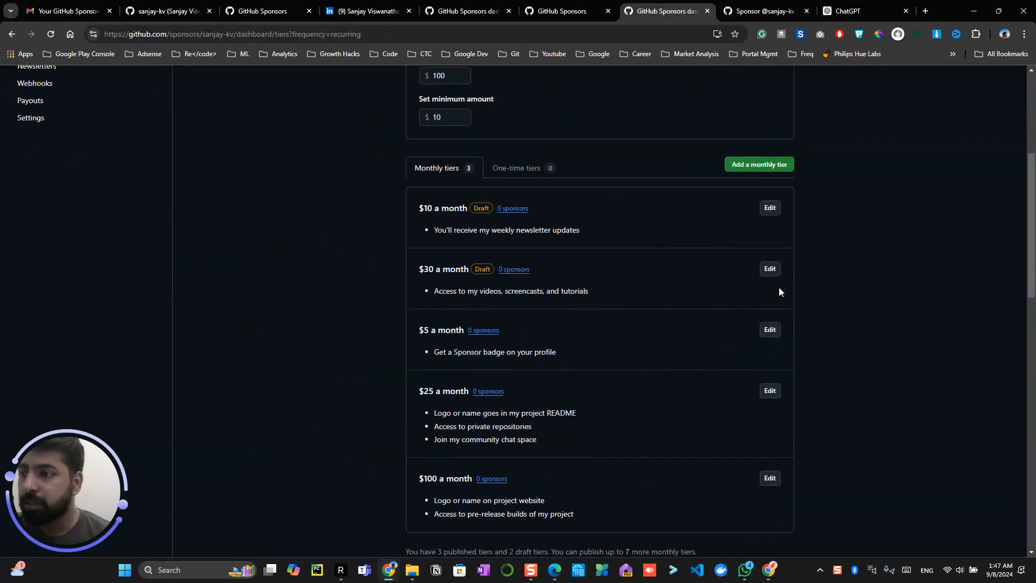
left_click(774, 335)
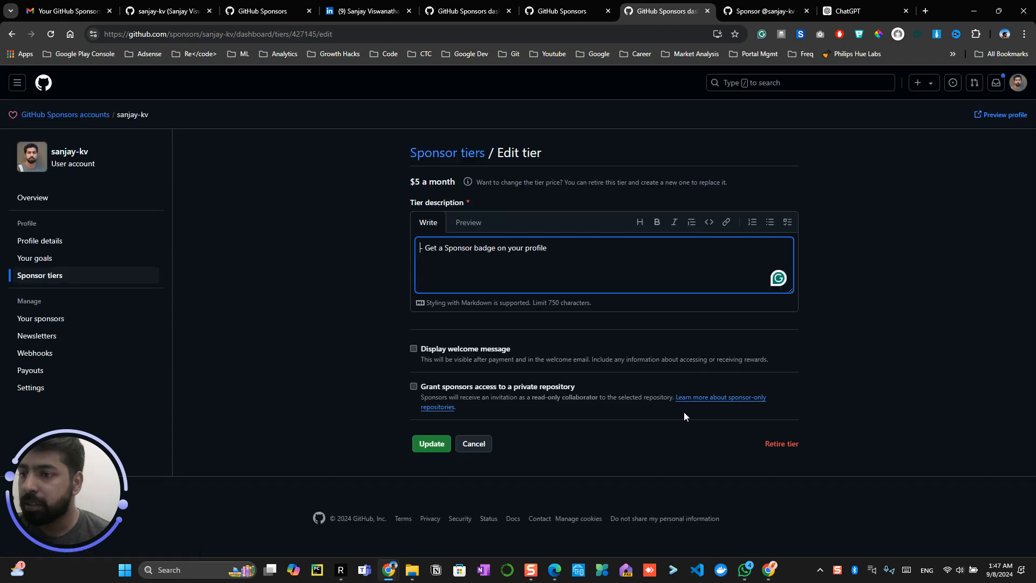
left_click(474, 444)
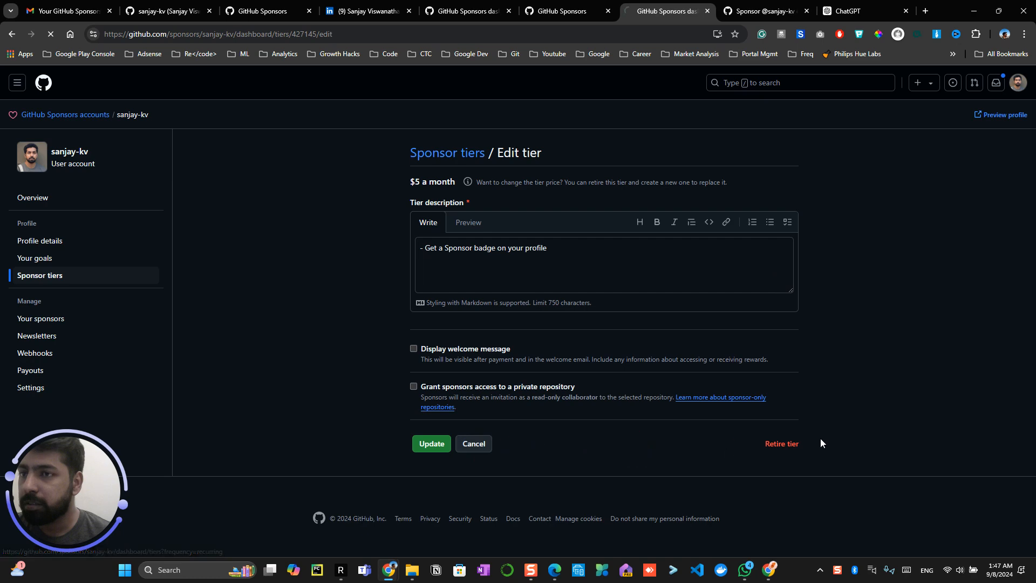
Check the edit options of the published $100 a month tier and leave without saving changes.
scroll(820, 438, "down", 10)
scroll(821, 438, "up", 2)
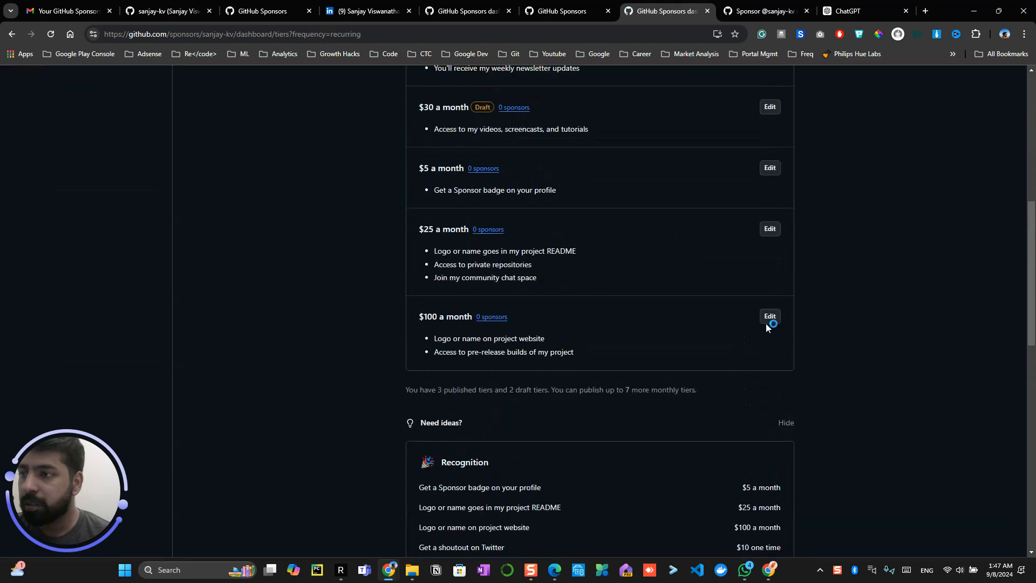
left_click(770, 318)
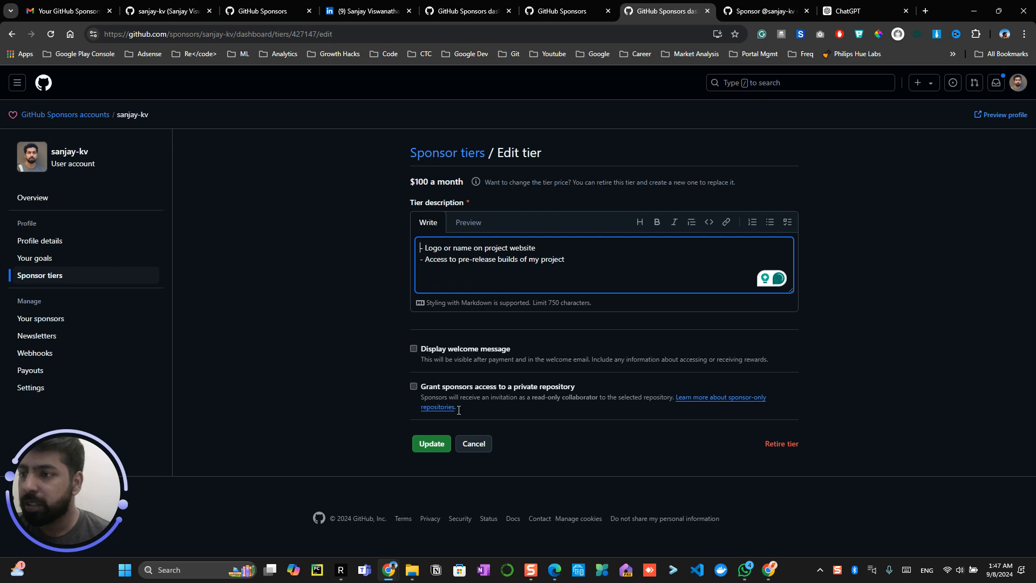
left_click(471, 444)
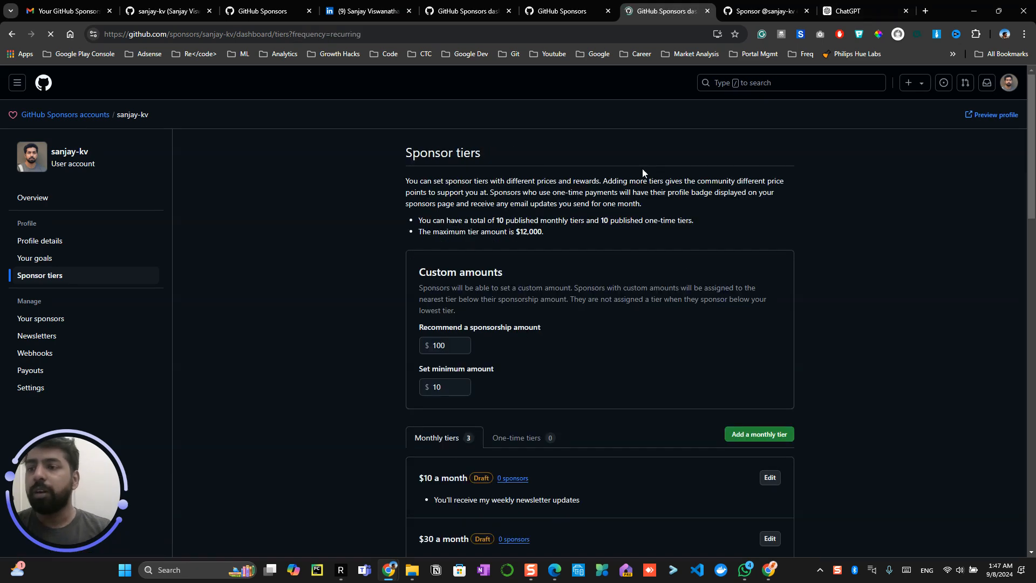
Publish the draft $10 and $50 one-time sponsor tiers with their suggested descriptions.
scroll(621, 302, "down", 3)
left_click(521, 226)
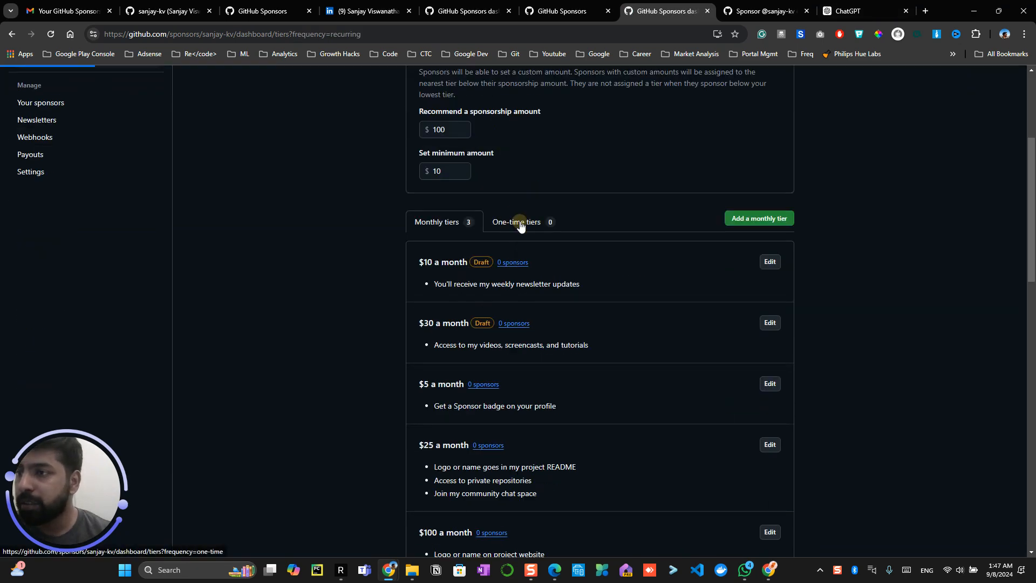
scroll(762, 379, "down", 3)
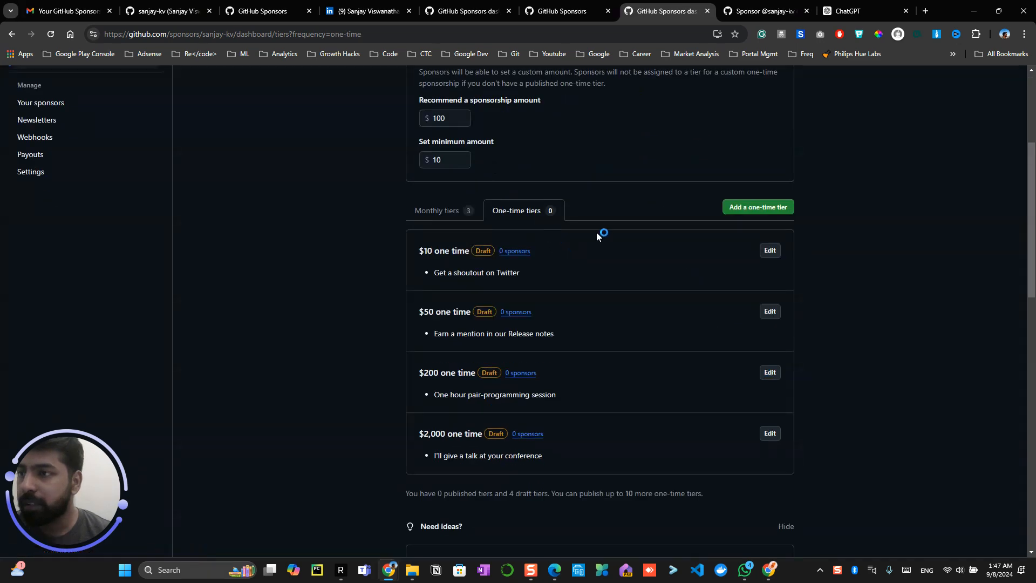
left_click(770, 251)
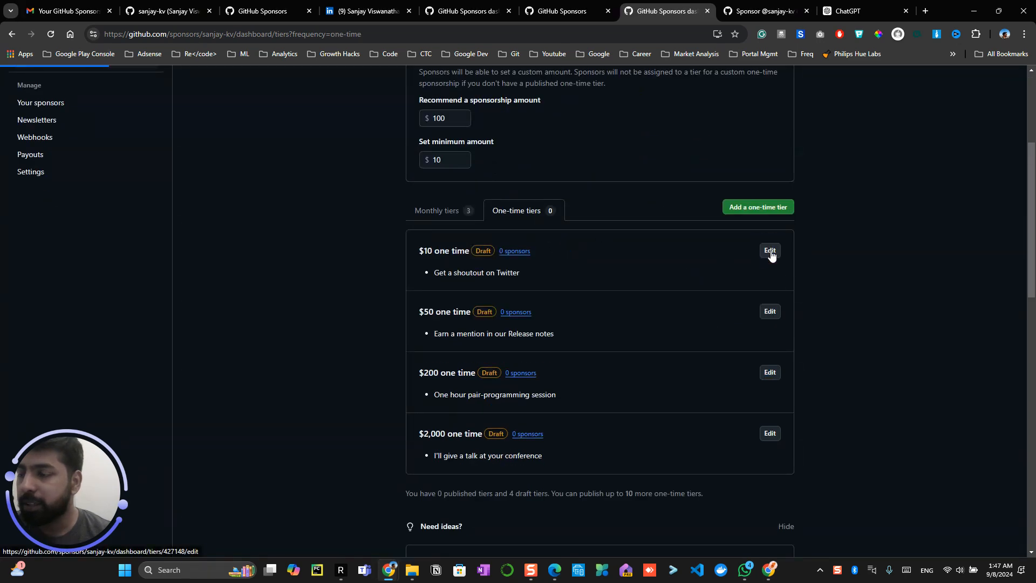
left_click(766, 478)
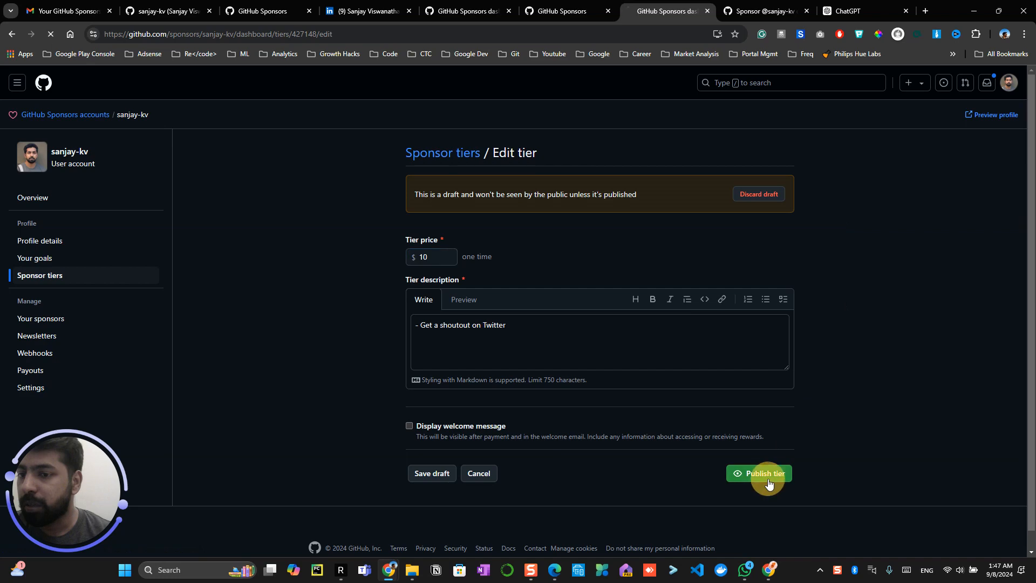
scroll(756, 459, "down", 5)
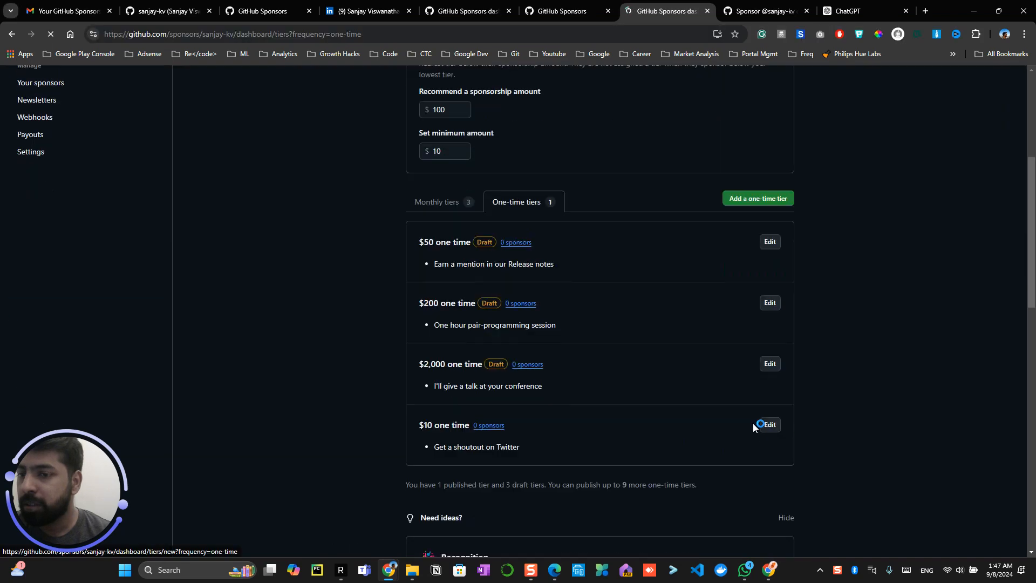
left_click(771, 242)
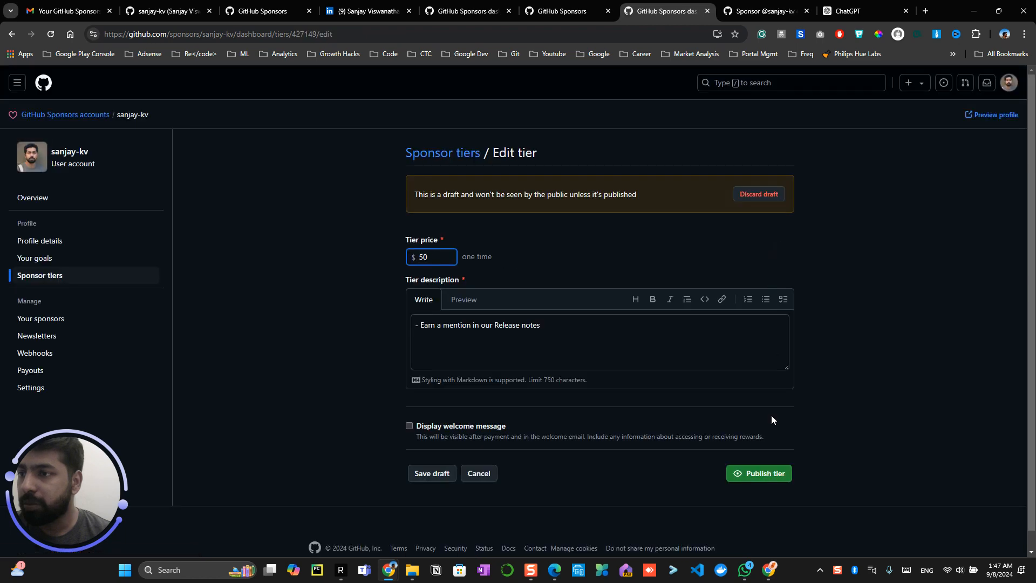
left_click(774, 475)
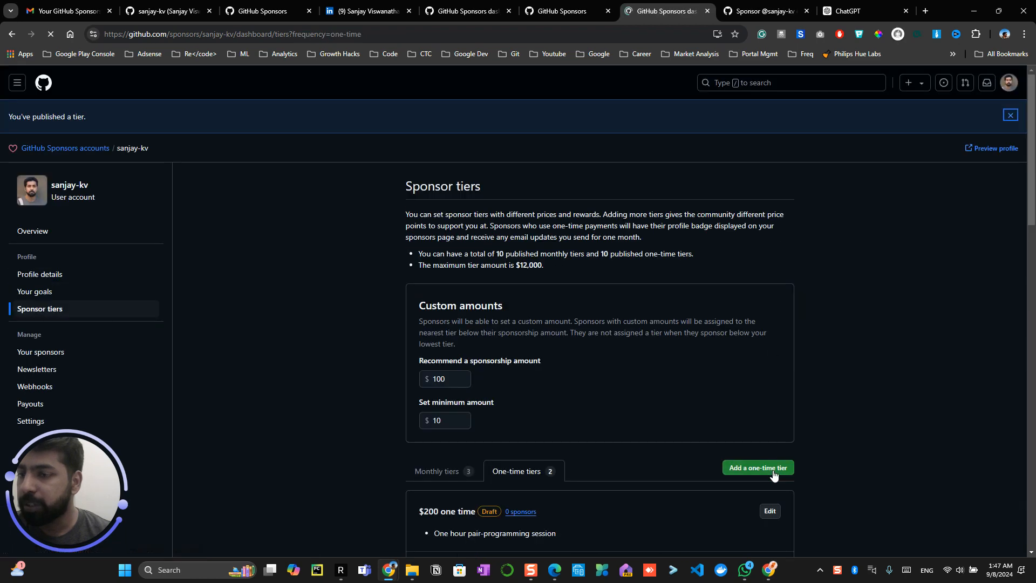
Publish the remaining draft one-time tiers of $200 and $2,000 as they are.
scroll(759, 378, "down", 4)
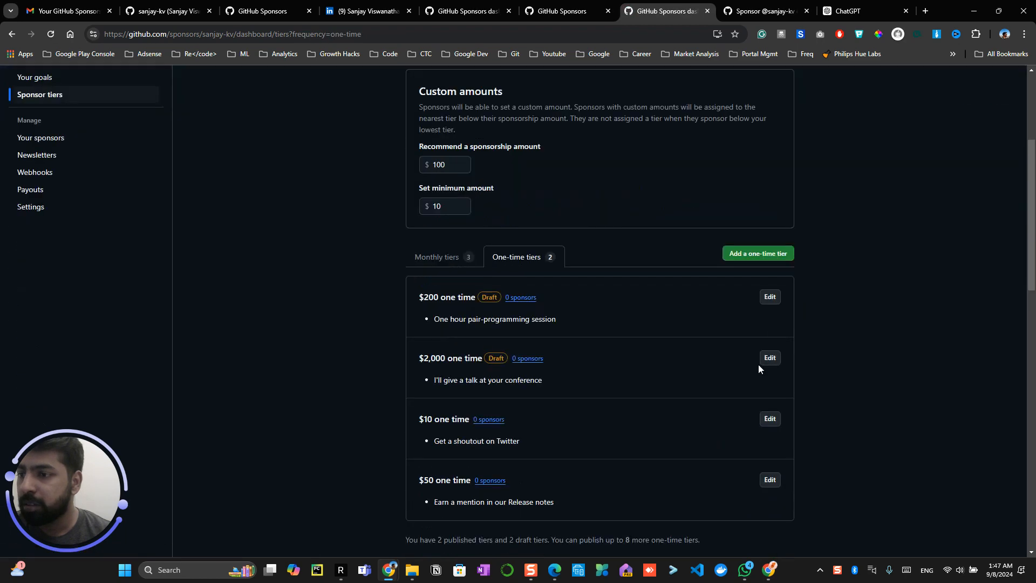
left_click(771, 300)
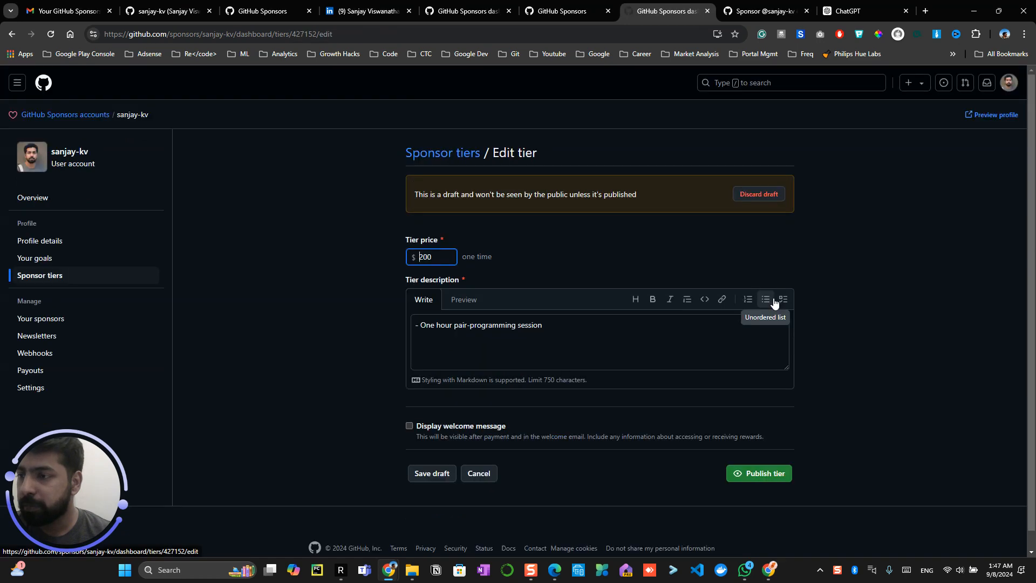
left_click(763, 480)
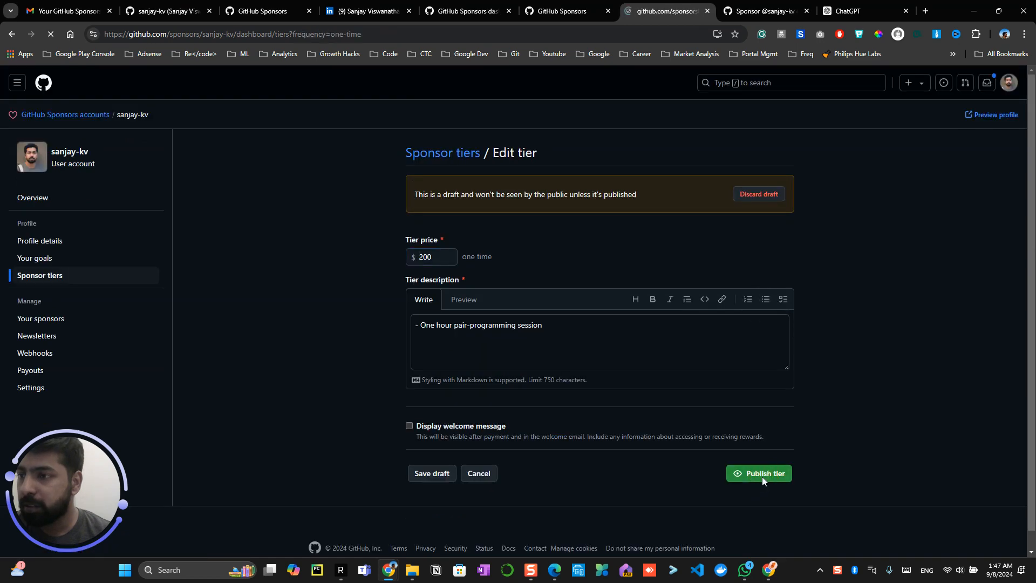
scroll(736, 382, "down", 5)
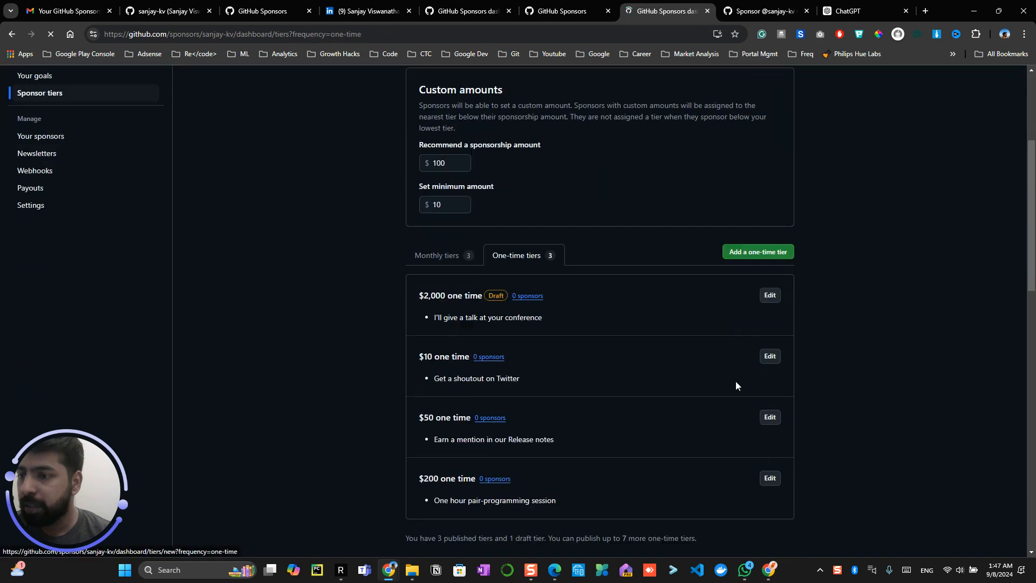
left_click(776, 294)
left_click(761, 481)
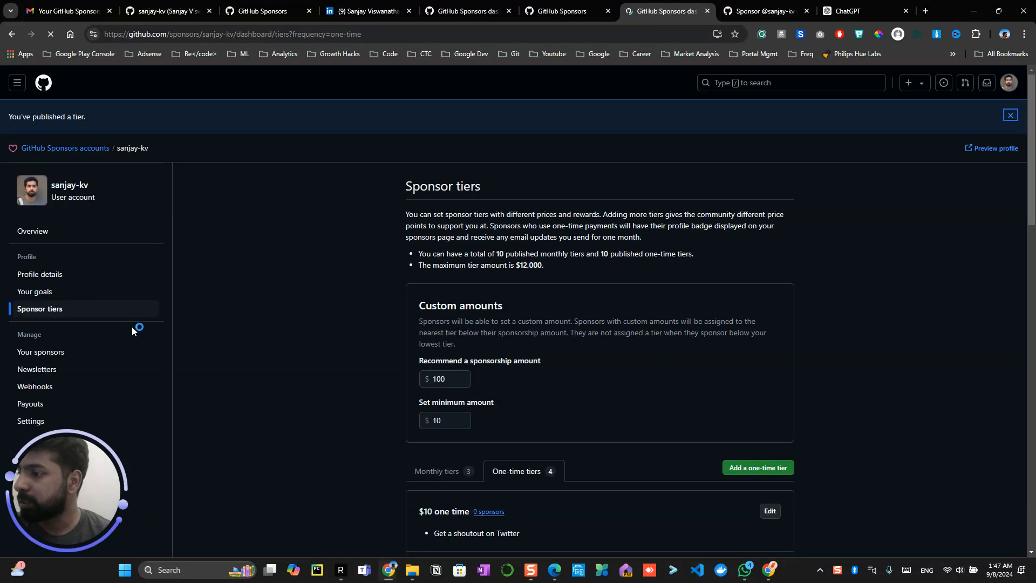
Look through the Your sponsors, Newsletters and Webhooks pages of the Sponsors dashboard.
left_click(95, 359)
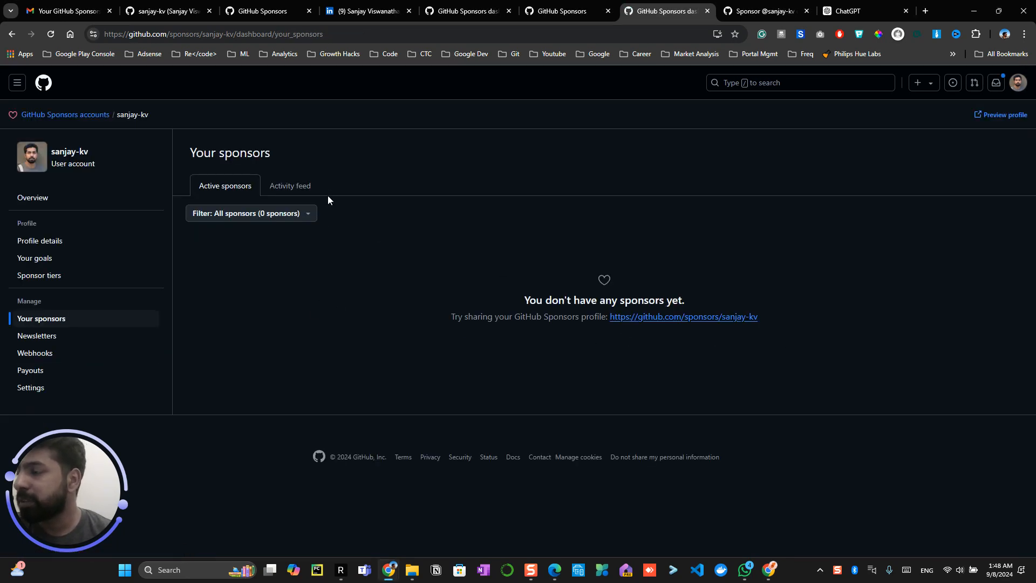
left_click(88, 336)
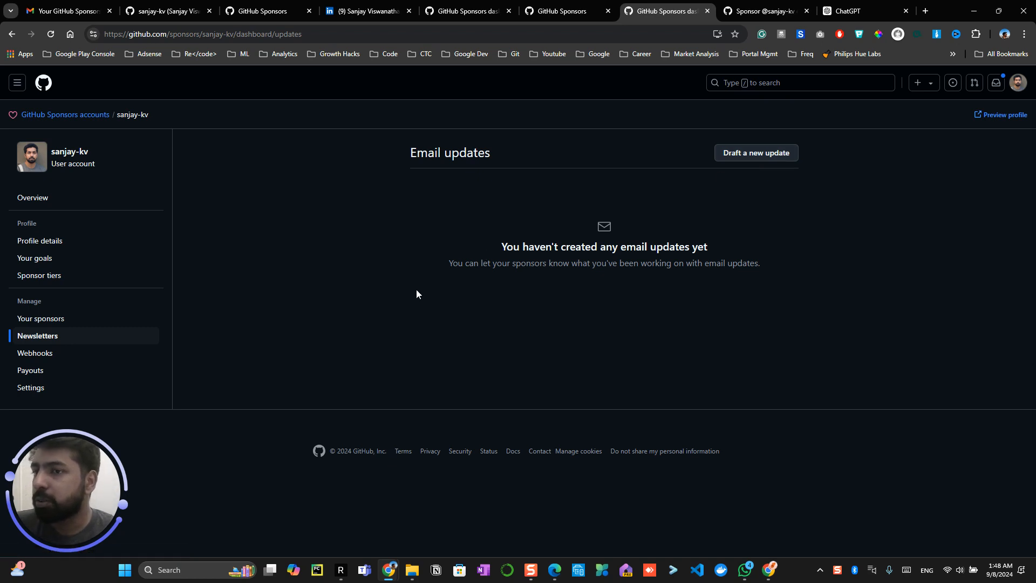
left_click(50, 353)
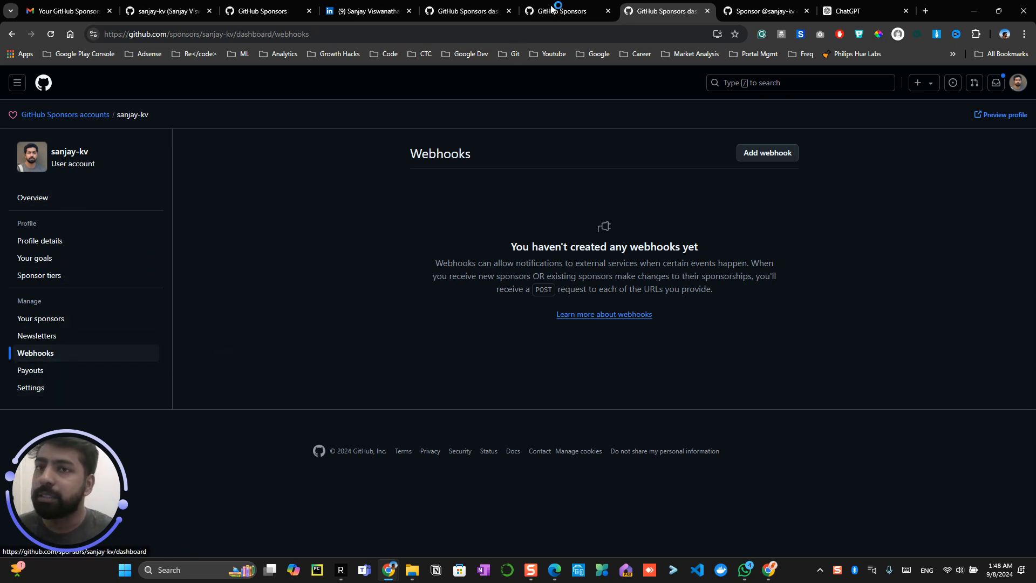
Reload the sponsor profile preview and review its bio, goal, monthly tiers and featured work.
left_click(764, 11)
left_click(50, 33)
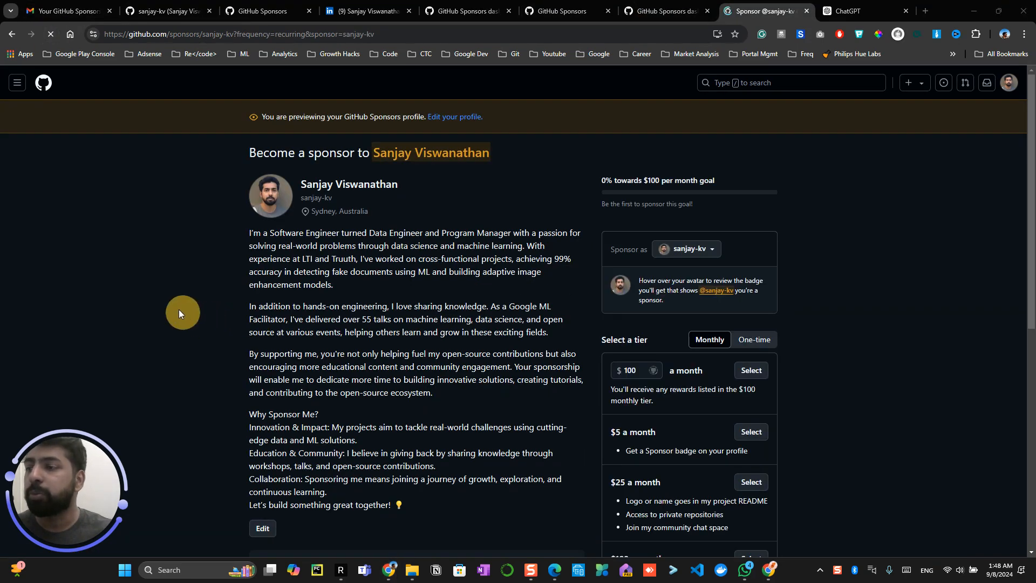
scroll(938, 352, "down", 6)
scroll(938, 351, "down", 2)
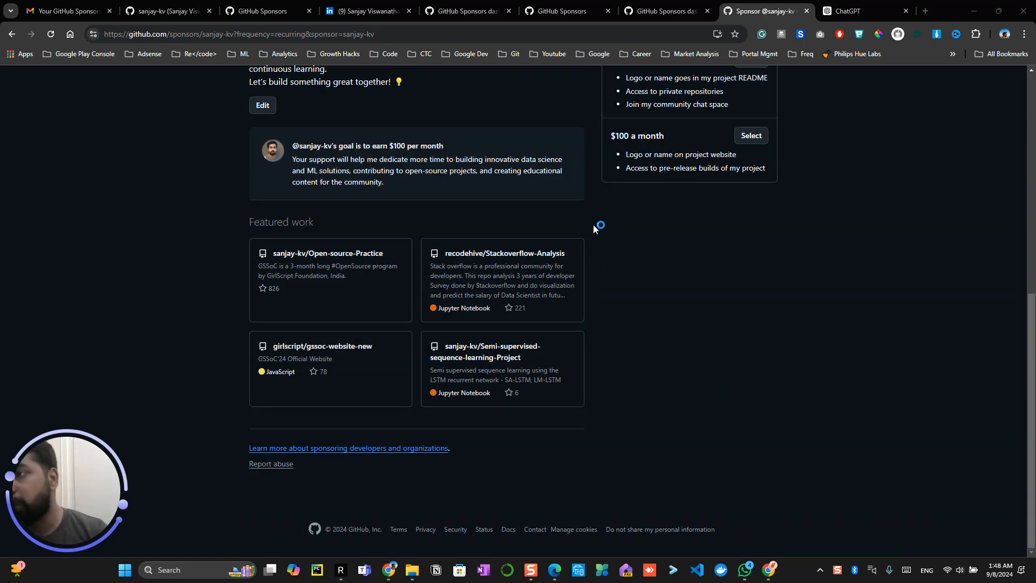
scroll(594, 224, "up", 8)
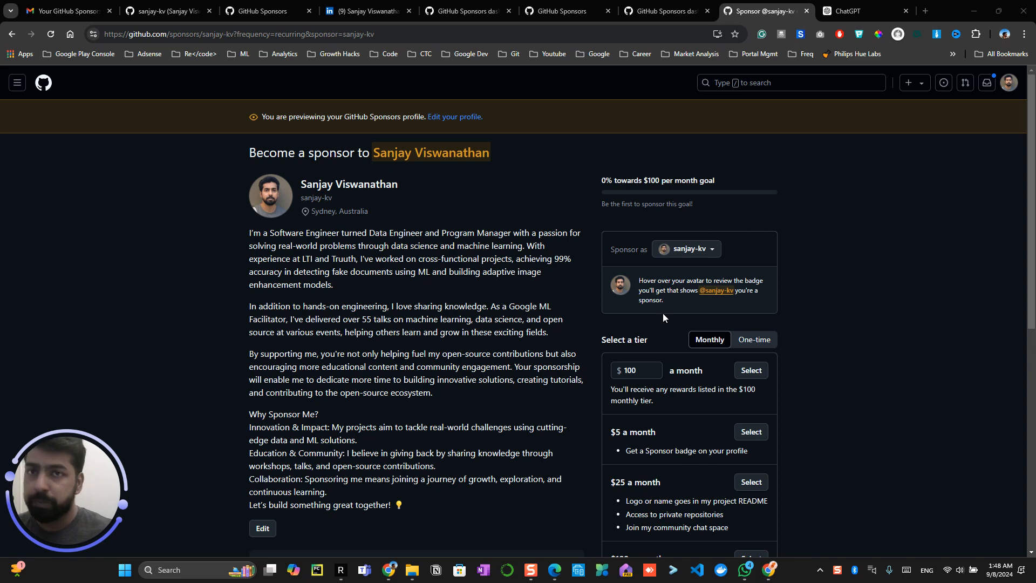
Open your own GitHub profile page and copy its web address.
left_click(1015, 83)
left_click(897, 136)
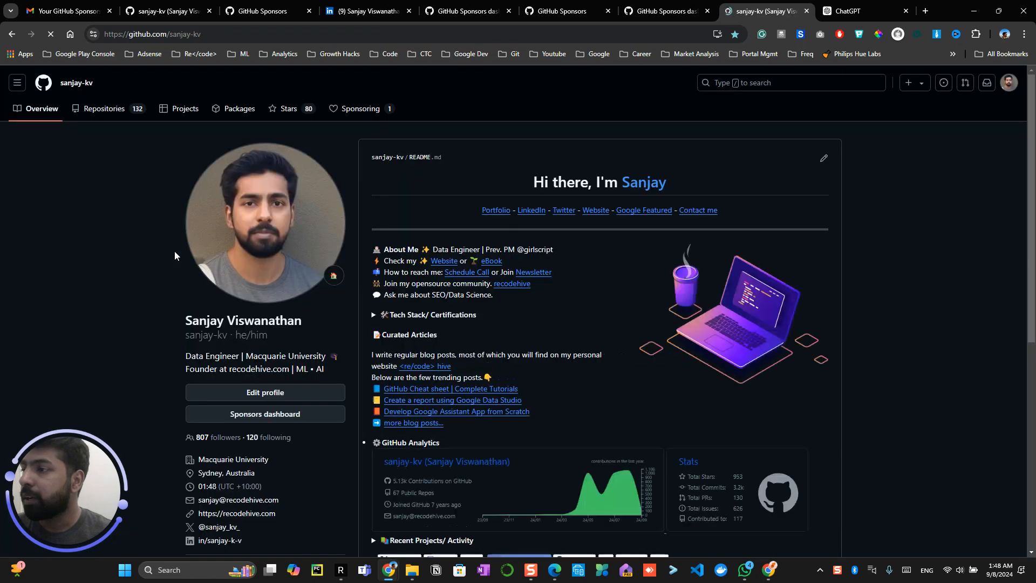
left_click(110, 253)
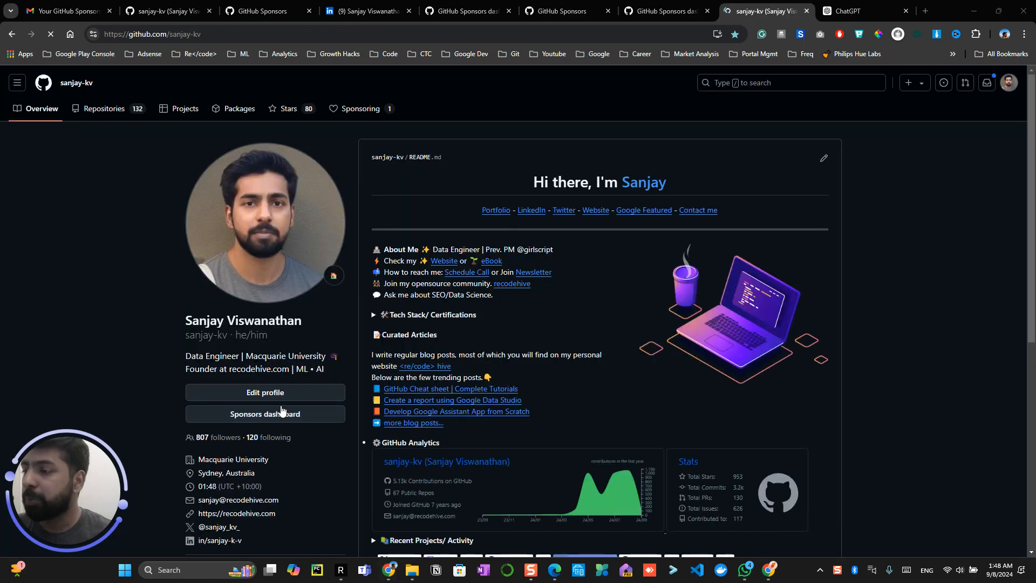
left_click(258, 34)
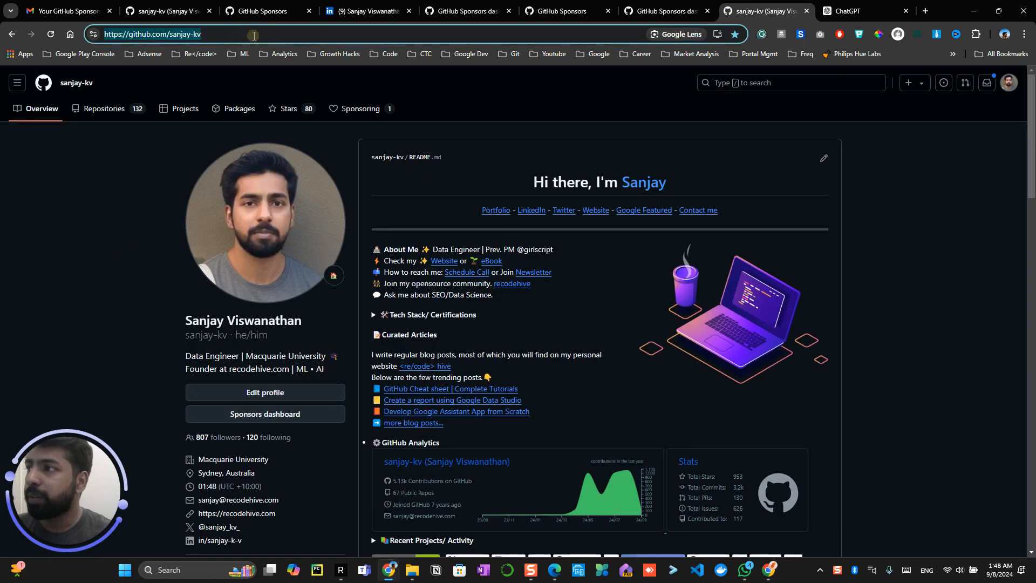
Open the same GitHub profile page in a Chrome window that is signed in to a different account.
middle_click(394, 567)
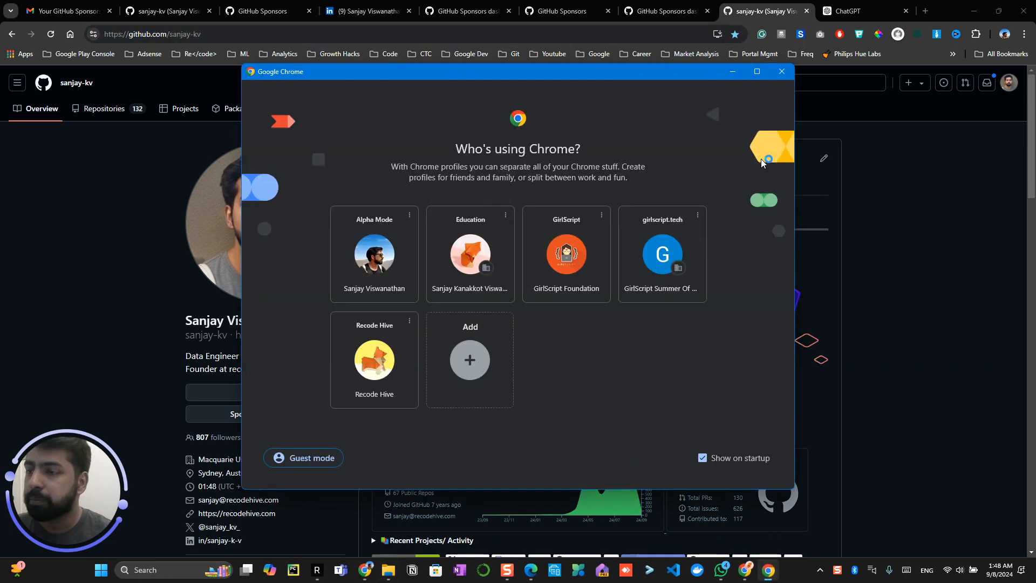
left_click(782, 71)
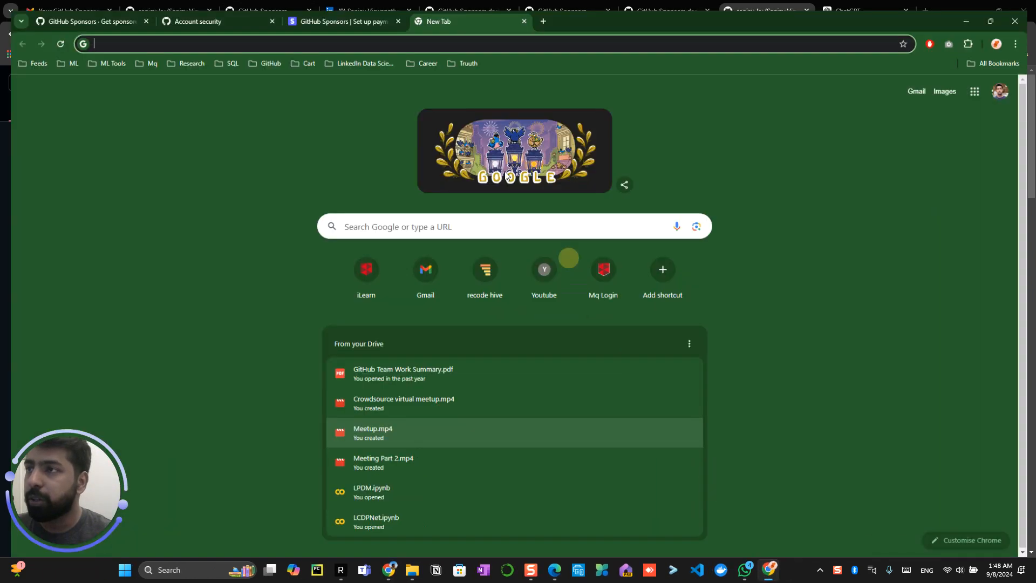
left_click(374, 31)
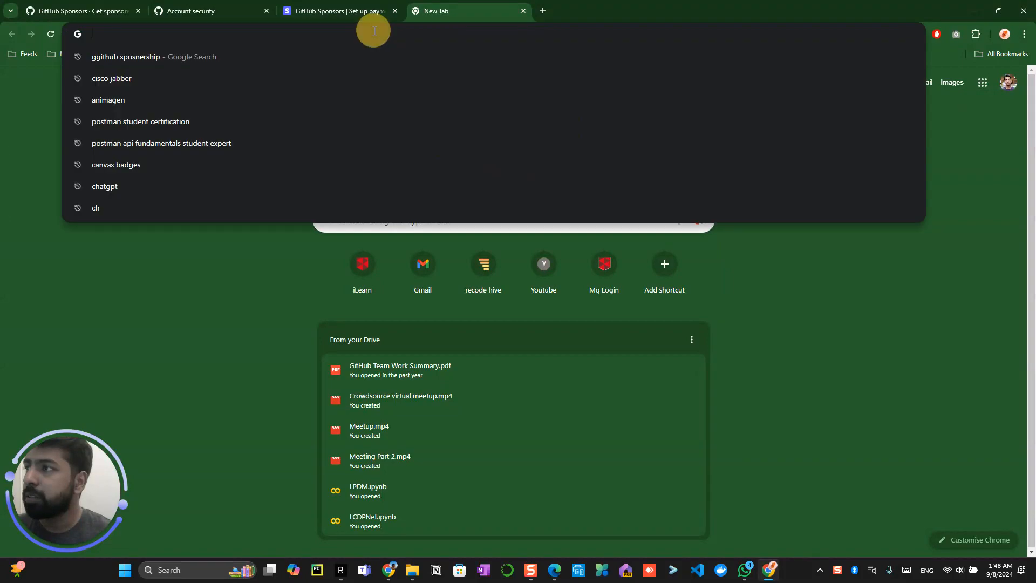
type("github.com/sanjay-kv")
key("Return")
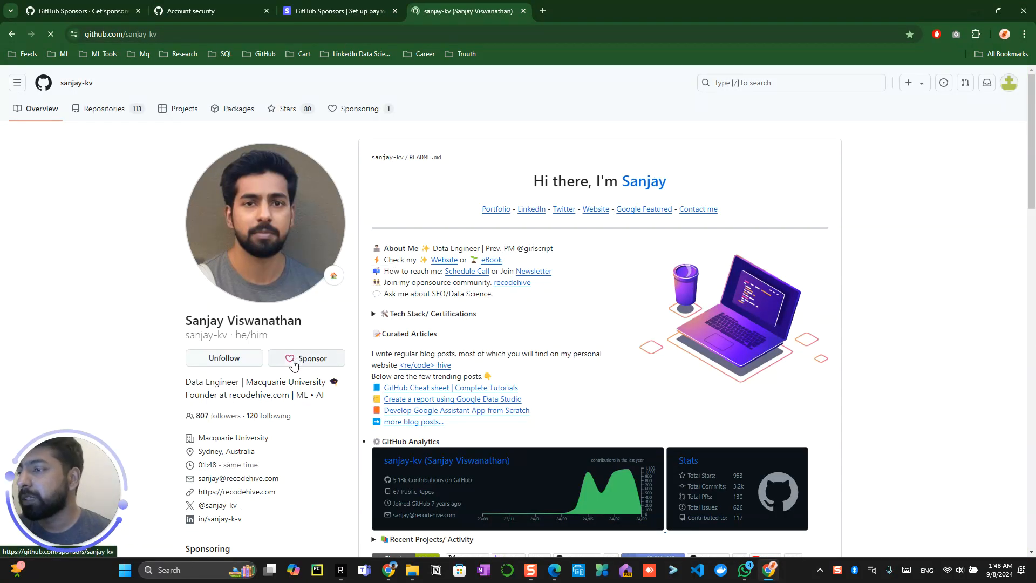
From the public profile, open the sponsor page and review its monthly and one-time tiers as a visitor.
scroll(293, 365, "down", 4)
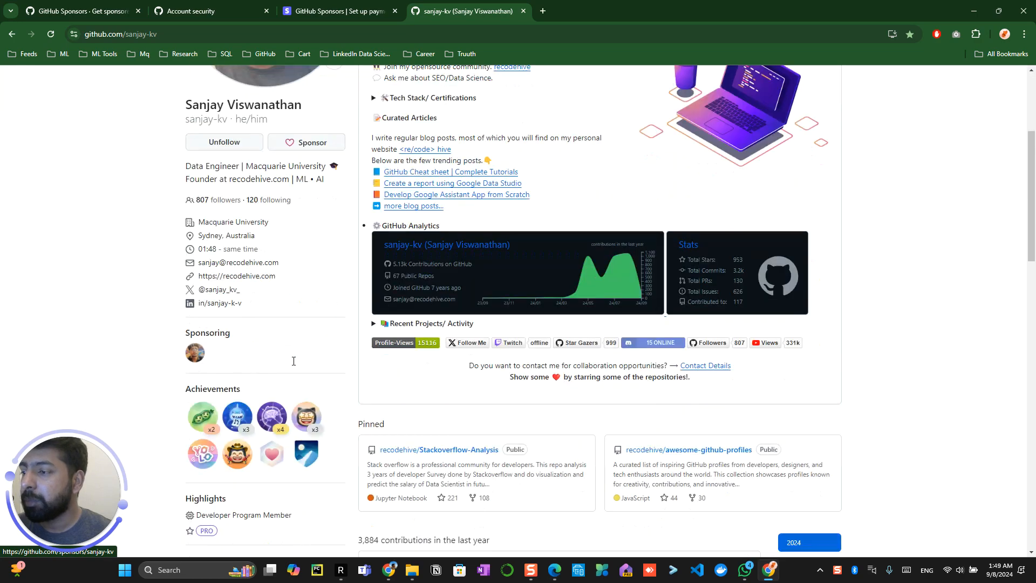
scroll(293, 365, "up", 4)
left_click(301, 360)
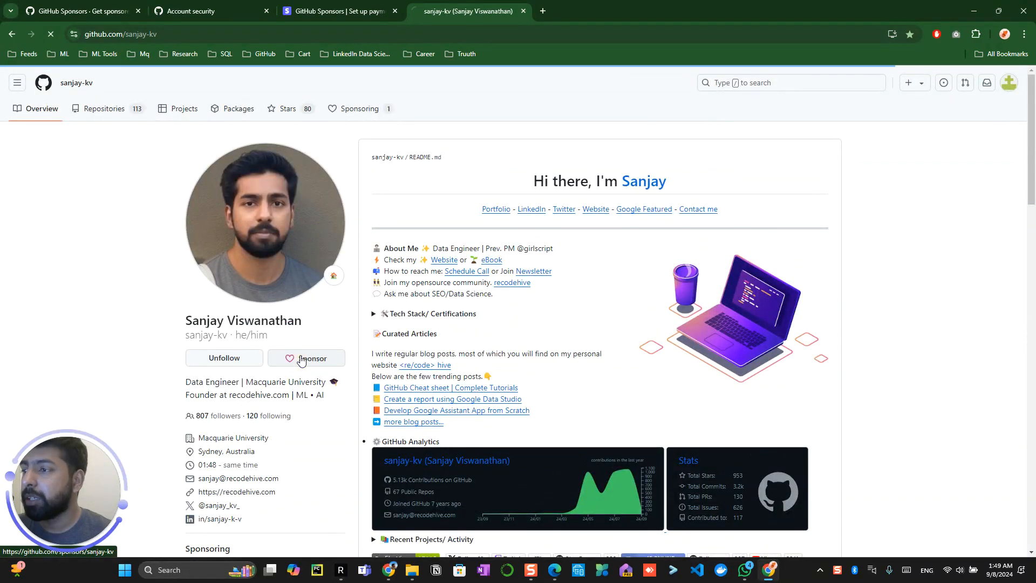
scroll(761, 271, "down", 3)
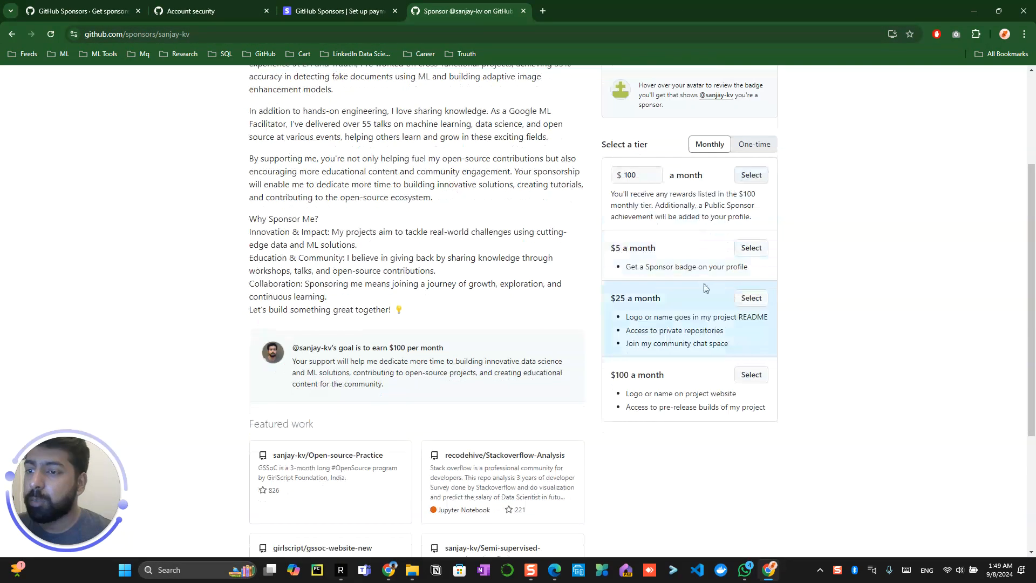
scroll(734, 252, "up", 3)
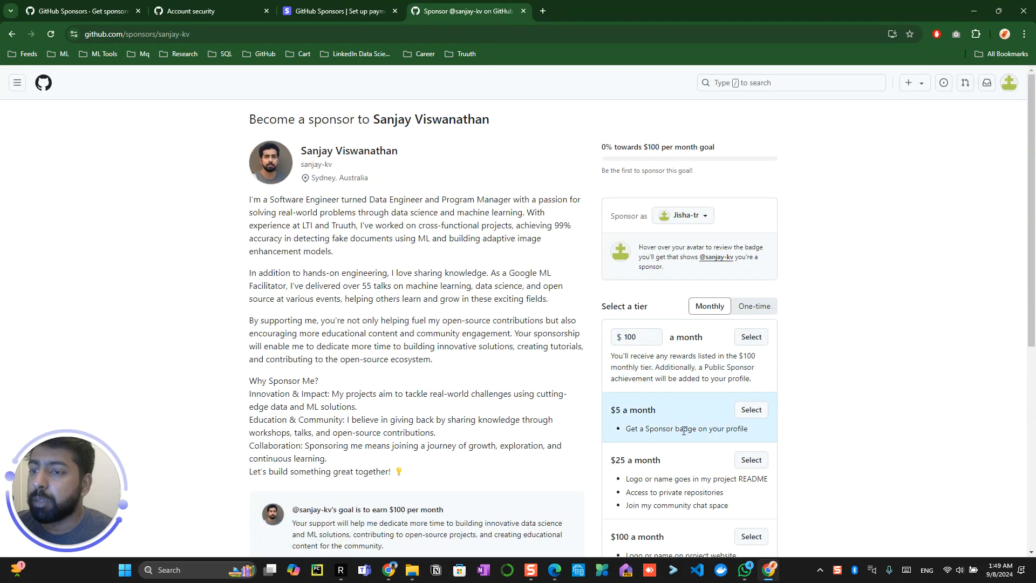
left_click(760, 309)
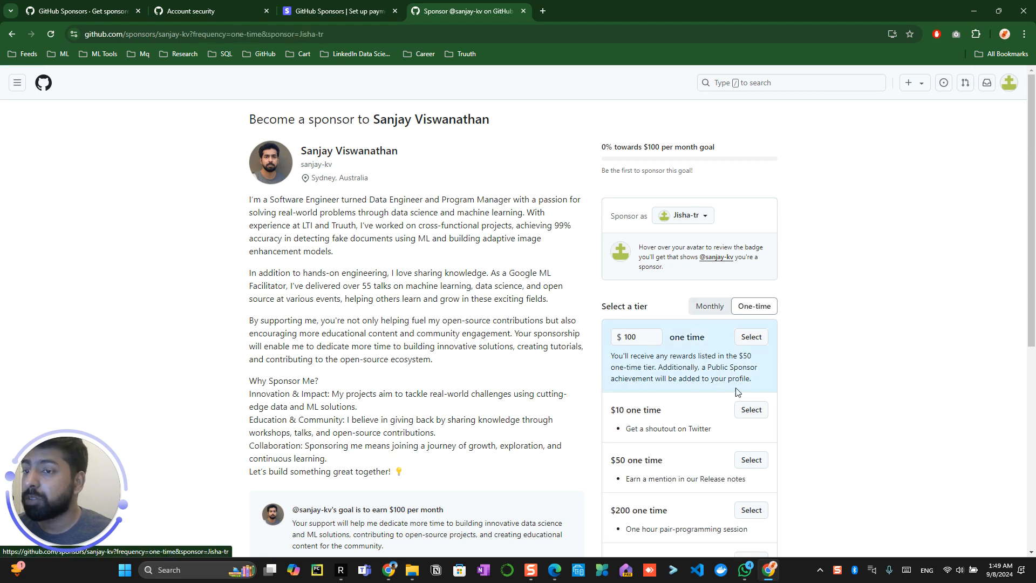
scroll(740, 393, "down", 3)
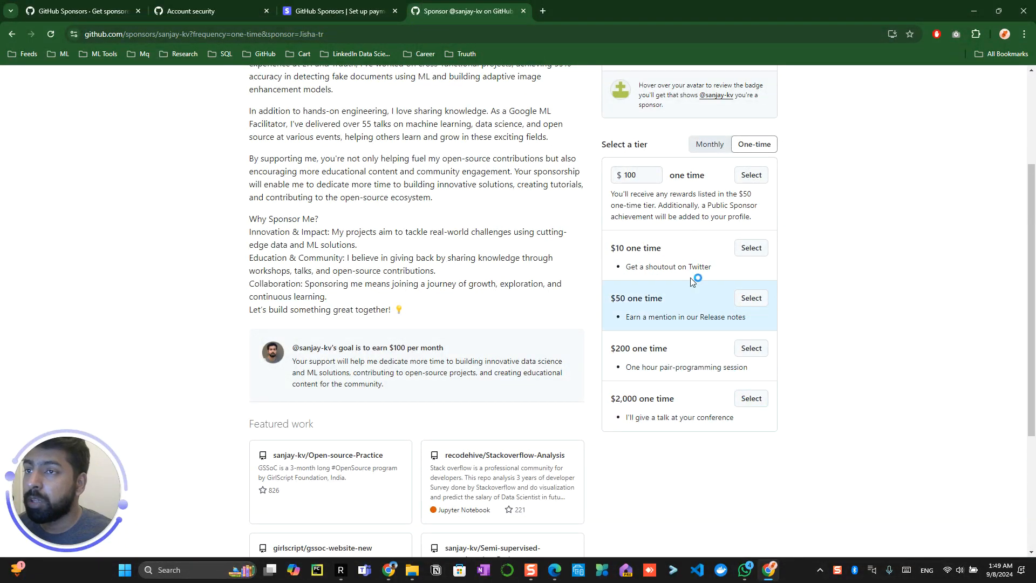
scroll(643, 259, "up", 3)
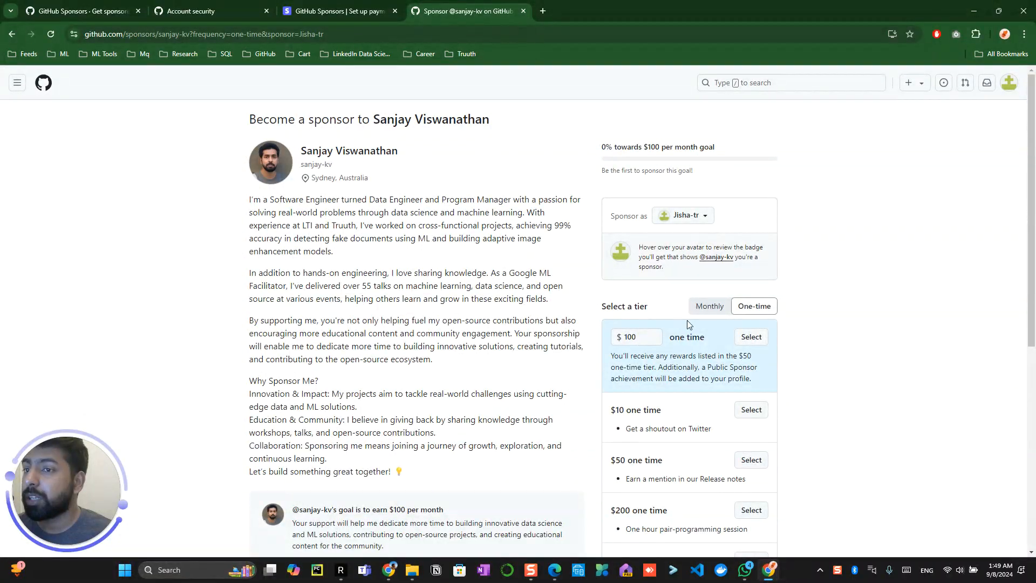
Try a custom one-time sponsorship amount of $1.
left_click_drag(657, 336, 621, 337)
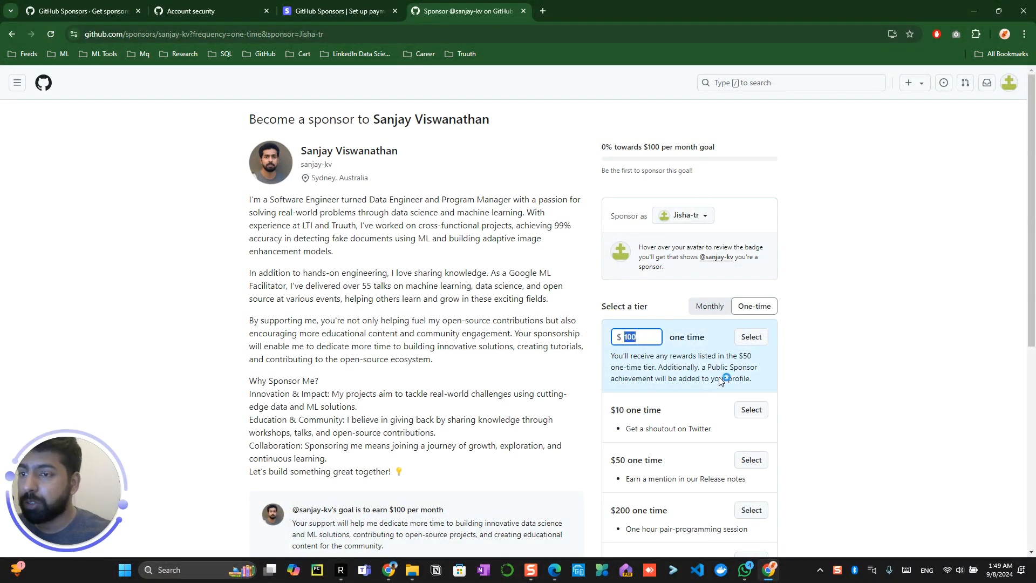
type("1")
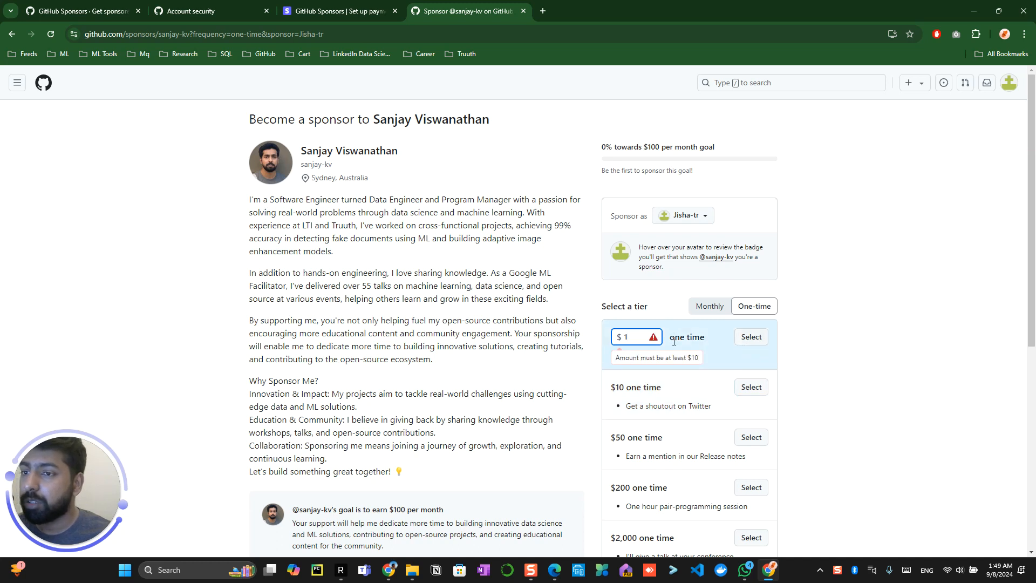